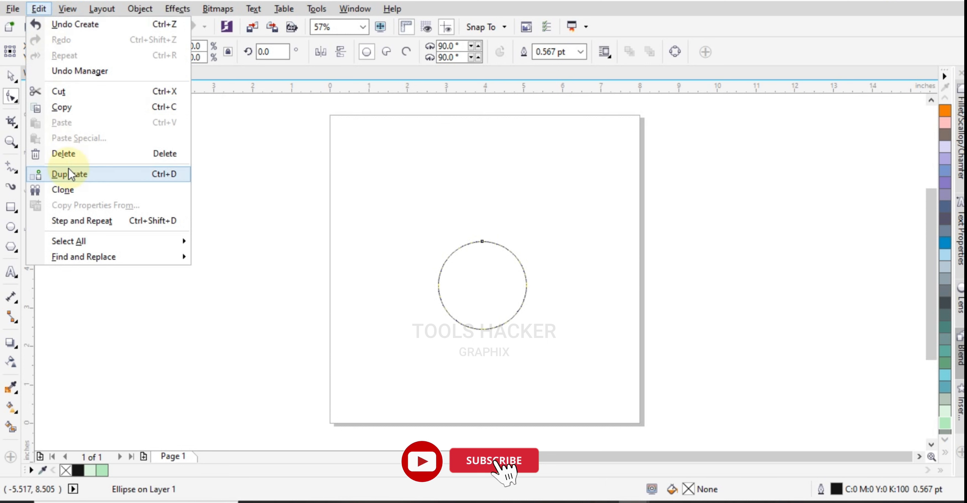
Convert the circle on the page to curves
mouse_move(173, 4)
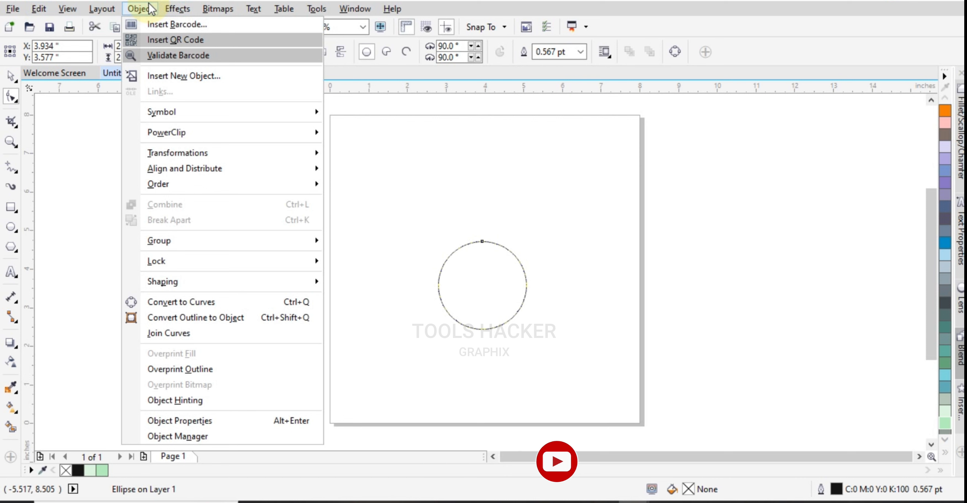
click(192, 305)
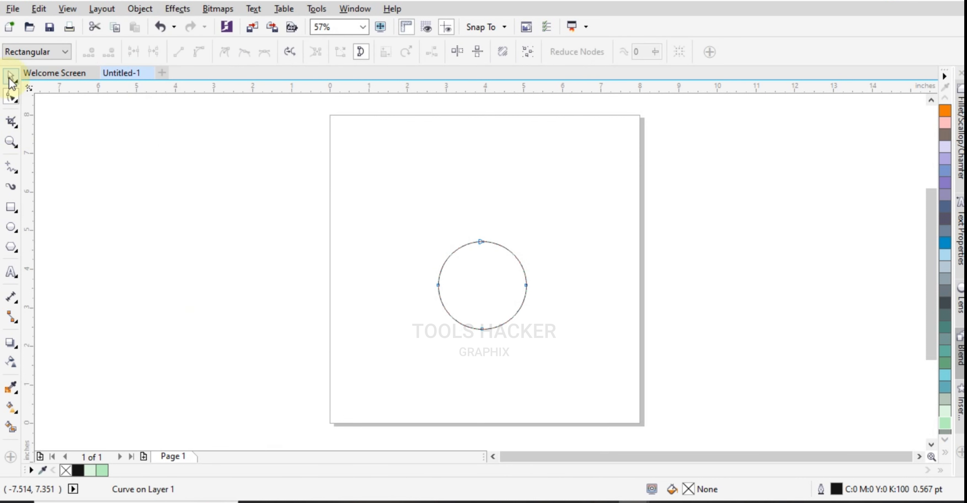
click(9, 78)
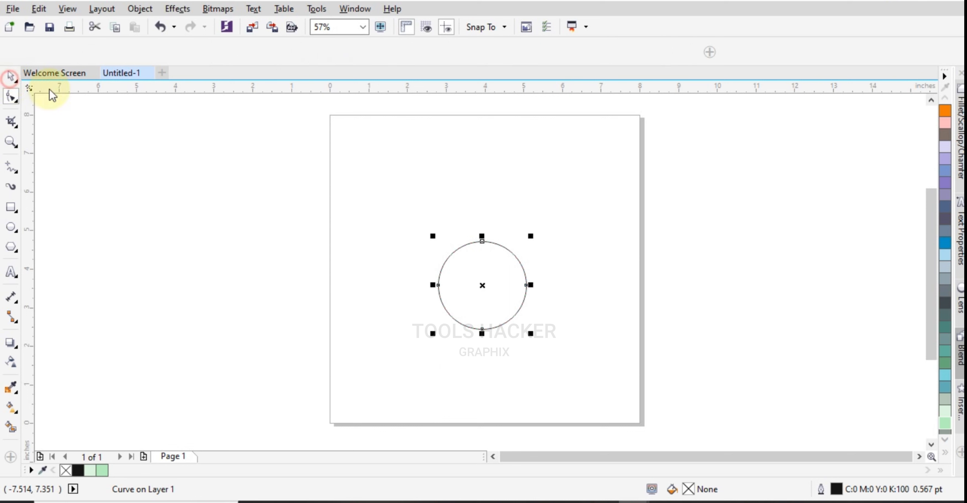
Move the circle's top node straight up to form an egg shape about 3.15 inches tall
click(12, 100)
click(483, 242)
scroll(477, 262, up, 2)
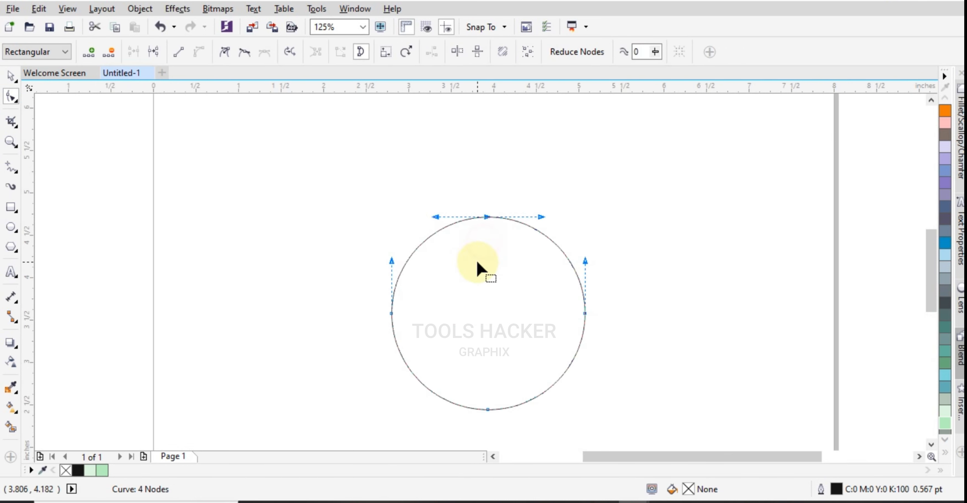
key(Up)
key(Up)
key(Up)
key(Up)
key(Up)
key(Up)
key(Up)
key(Up)
key(Up)
key(Up)
key(Up)
key(Up)
key(Up)
key(Up)
key(Up)
key(Up)
key(Up)
key(Up)
key(Up)
key(Up)
key(Up)
key(Up)
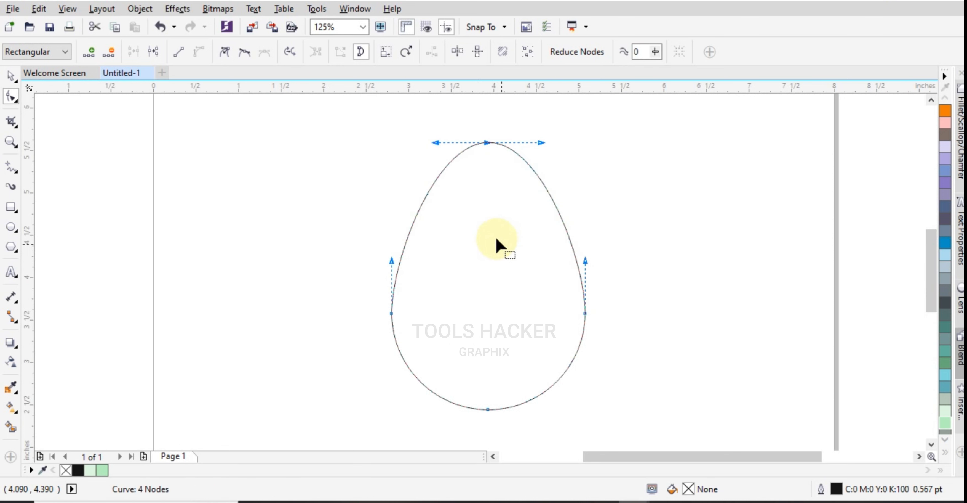
Shorten the top node's curve handles until they almost reach the node, giving the egg a pointed drop tip, and deselect the shape
scroll(487, 165, up, 2)
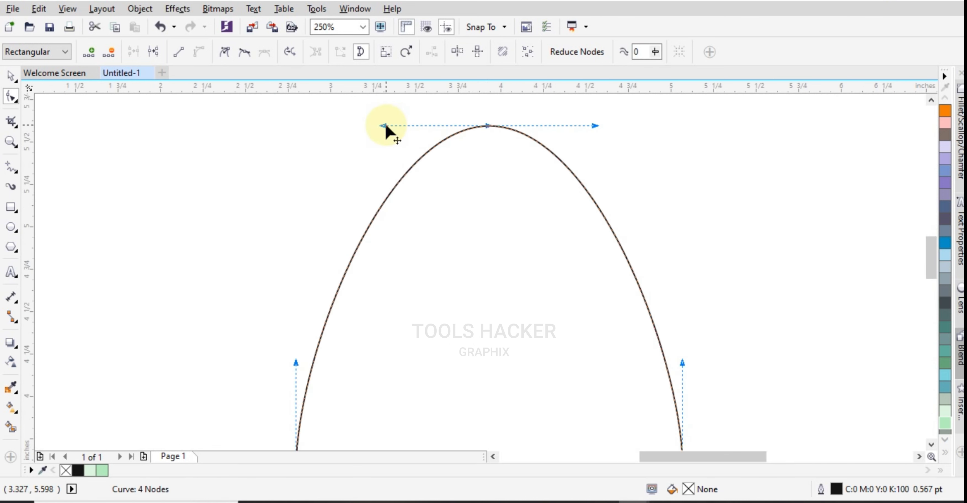
drag(388, 124, 488, 127)
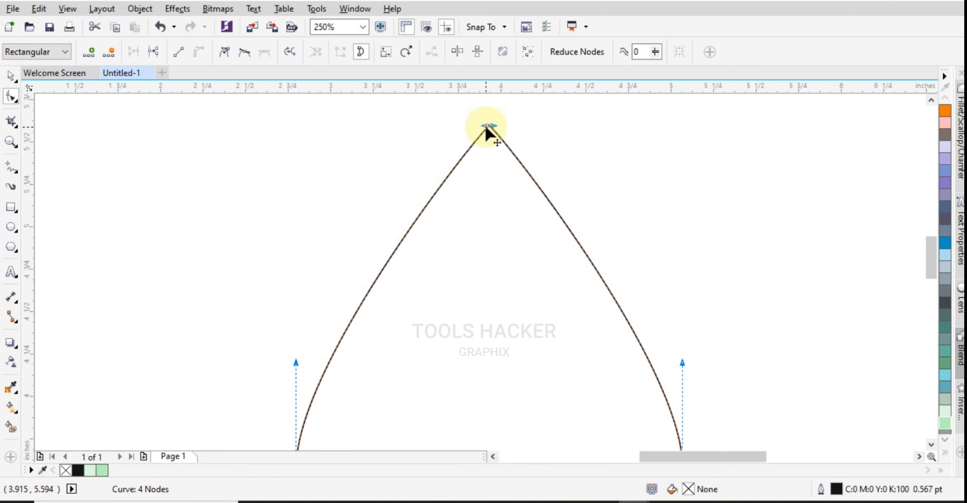
scroll(428, 209, down, 4)
scroll(416, 214, up, 2)
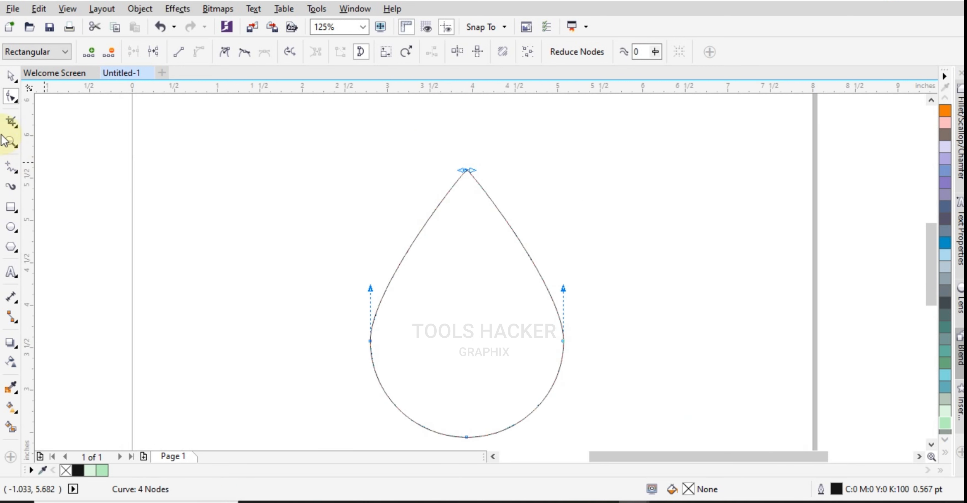
click(11, 77)
click(106, 175)
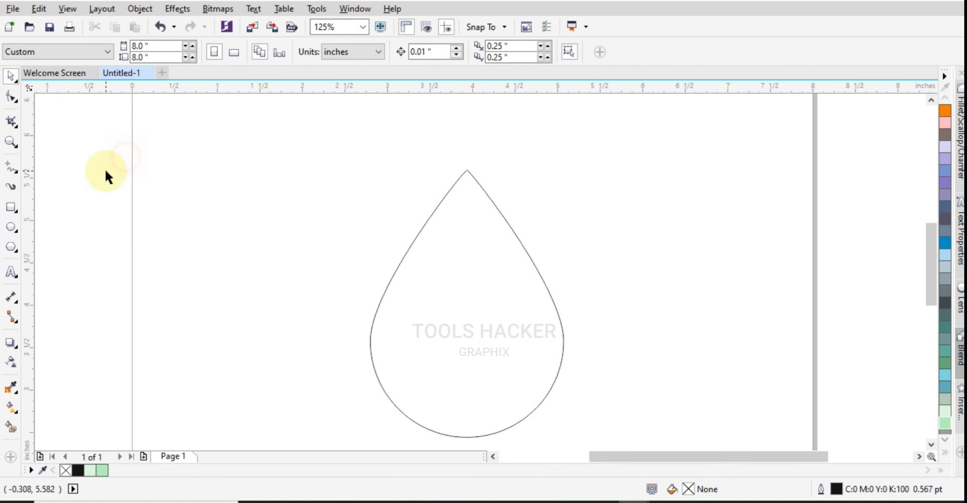
Lengthen the top node's handles slightly to round off the drop's tip, and reselect the drop as a whole
click(482, 284)
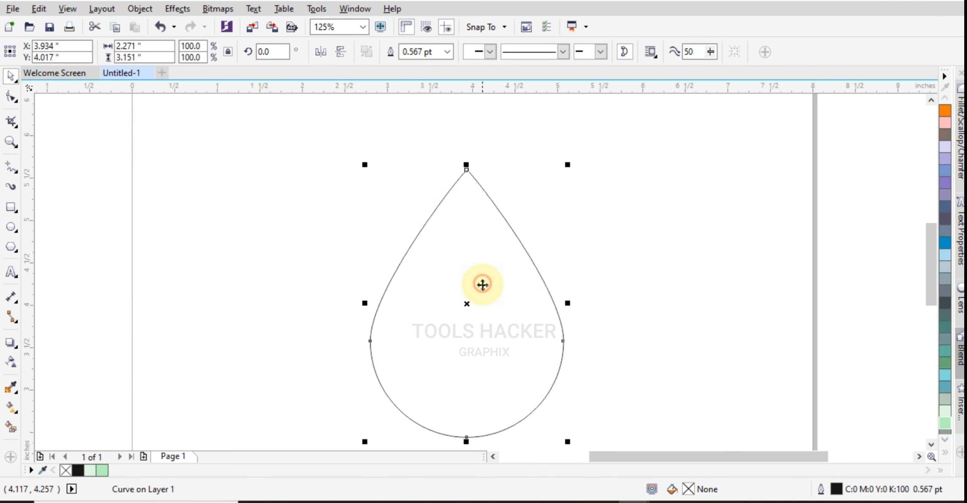
click(11, 97)
click(468, 170)
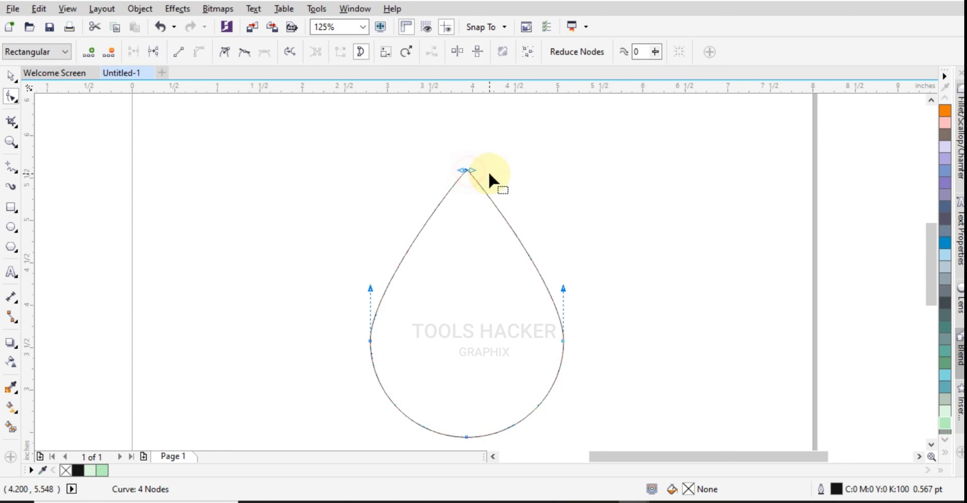
drag(474, 170, 485, 170)
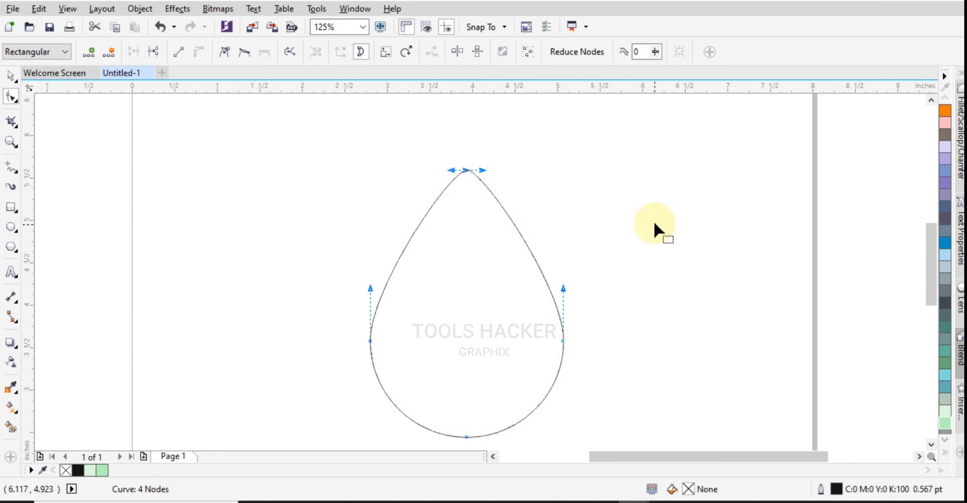
click(10, 76)
click(108, 136)
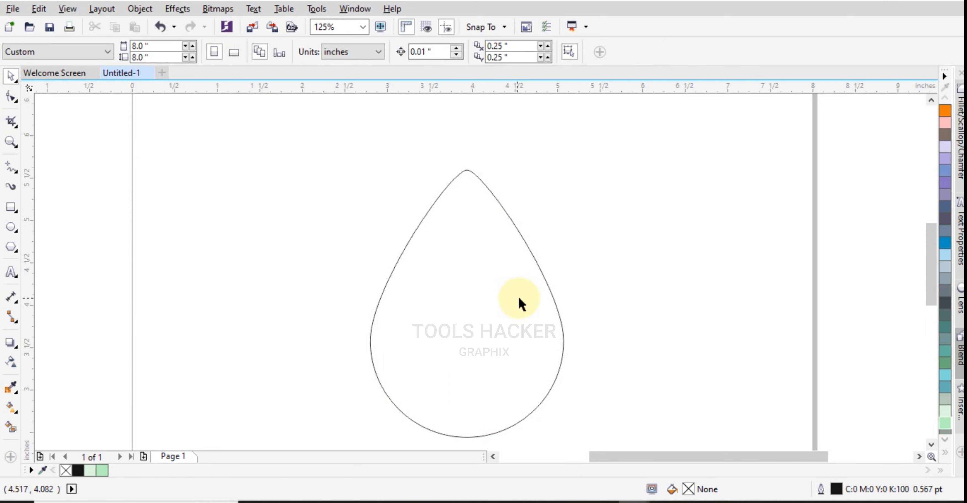
click(605, 279)
click(508, 313)
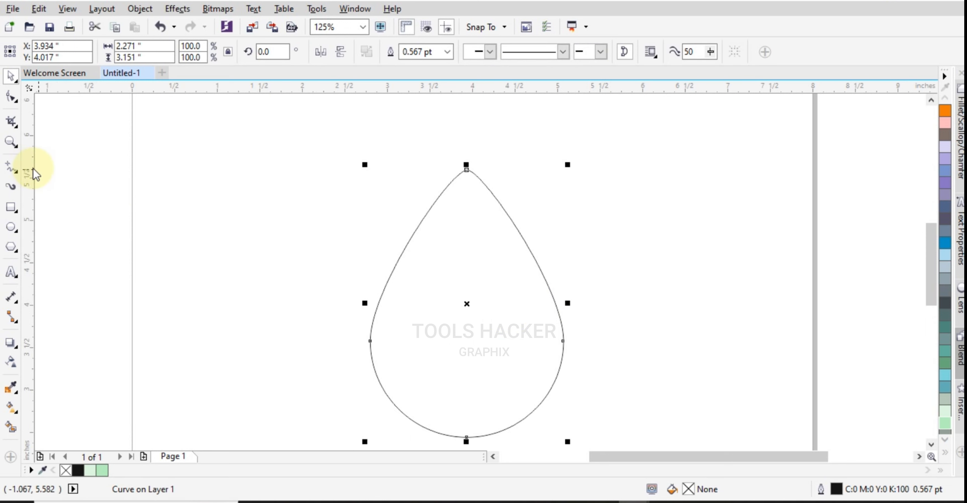
Draw a two-segment freehand line, about 1.1 by 2.6 inches, from the drop's lower-left edge to its right edge and up along that edge
click(14, 170)
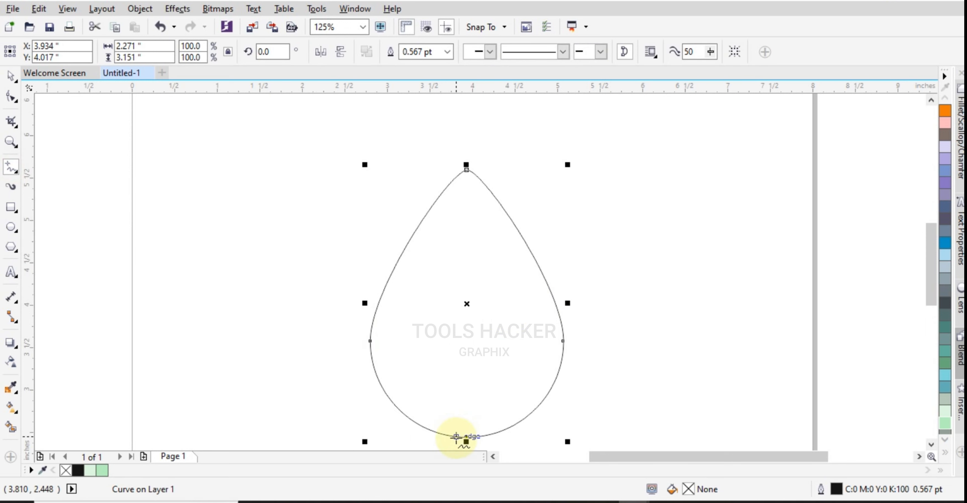
click(435, 432)
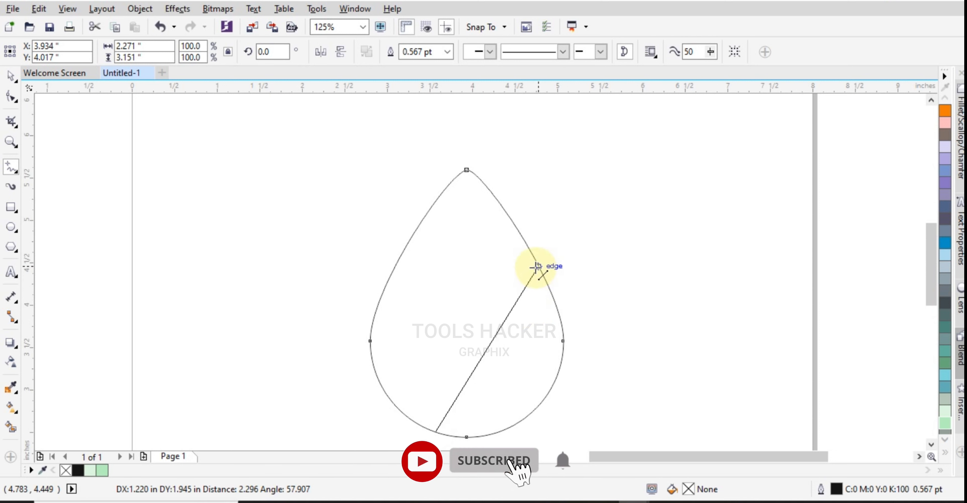
click(528, 248)
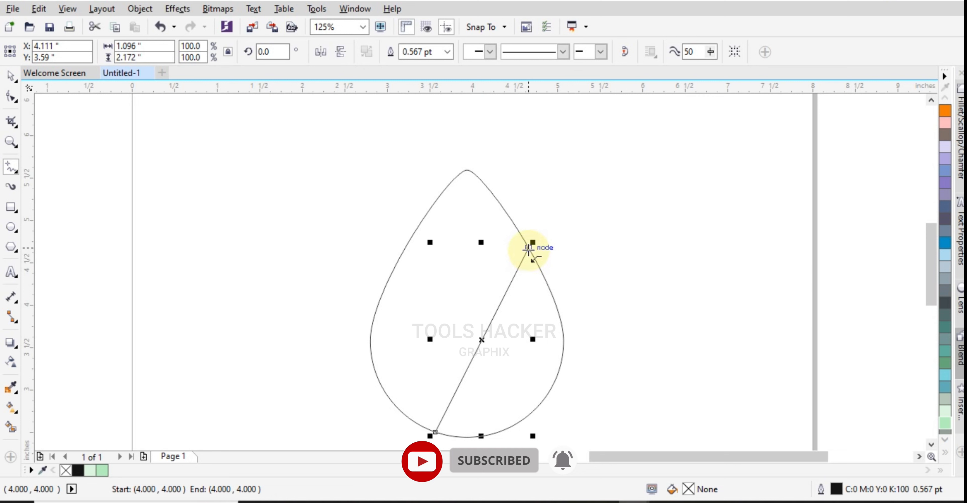
click(528, 248)
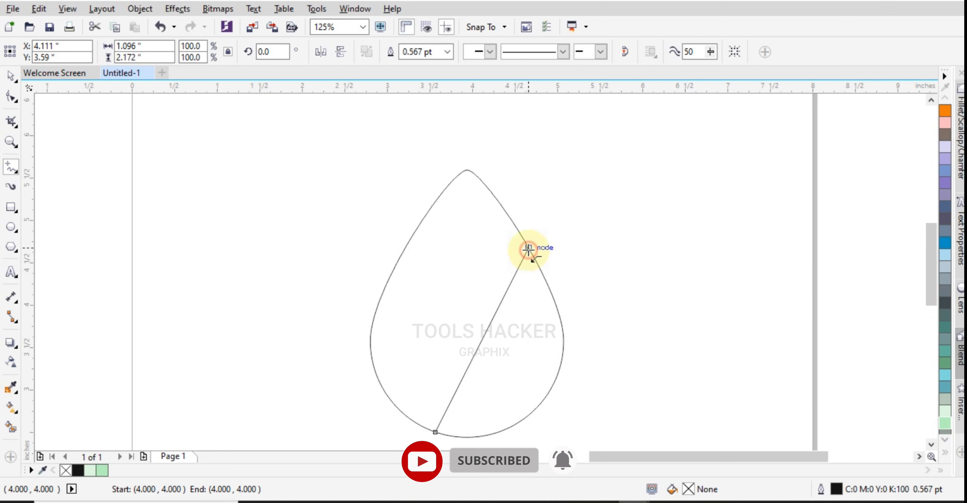
click(504, 210)
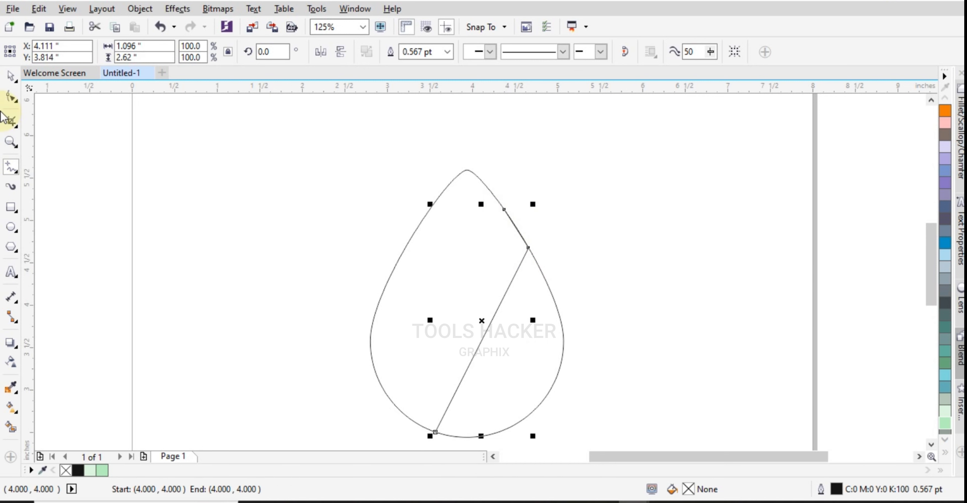
click(11, 99)
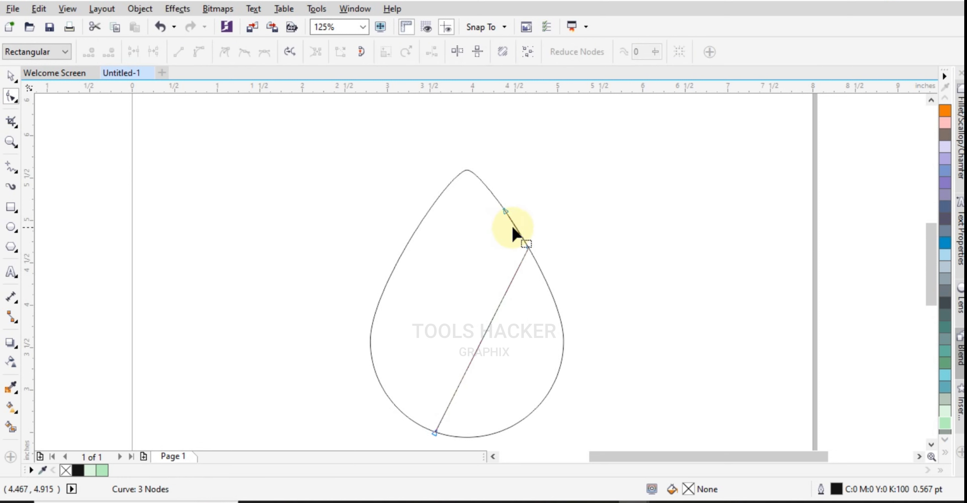
Draw a second two-segment line, about 0.85 by 2.2 inches, from the drop's bottom to its right edge and up to the first line's corner
click(11, 166)
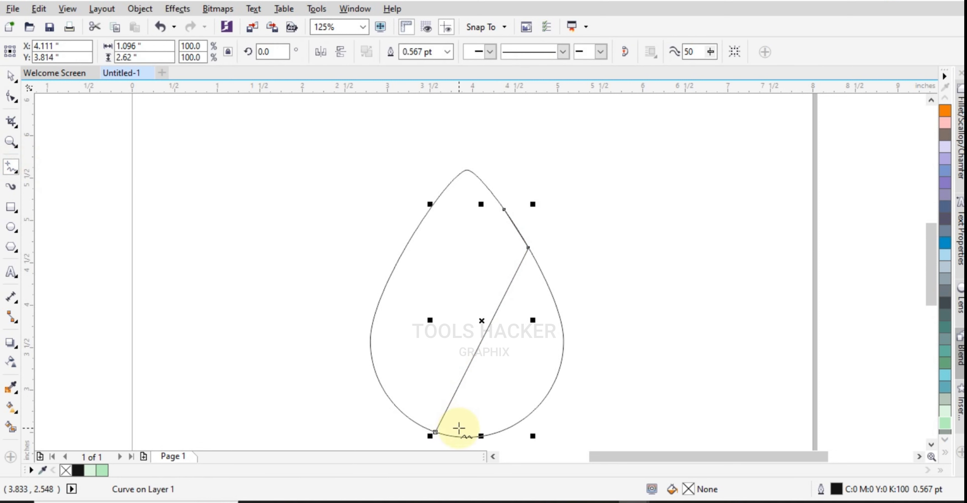
click(475, 436)
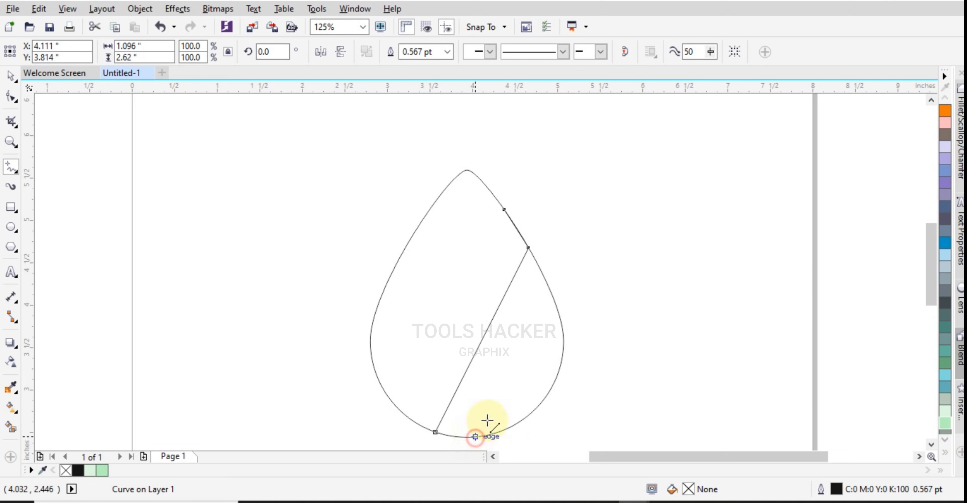
click(546, 285)
click(546, 284)
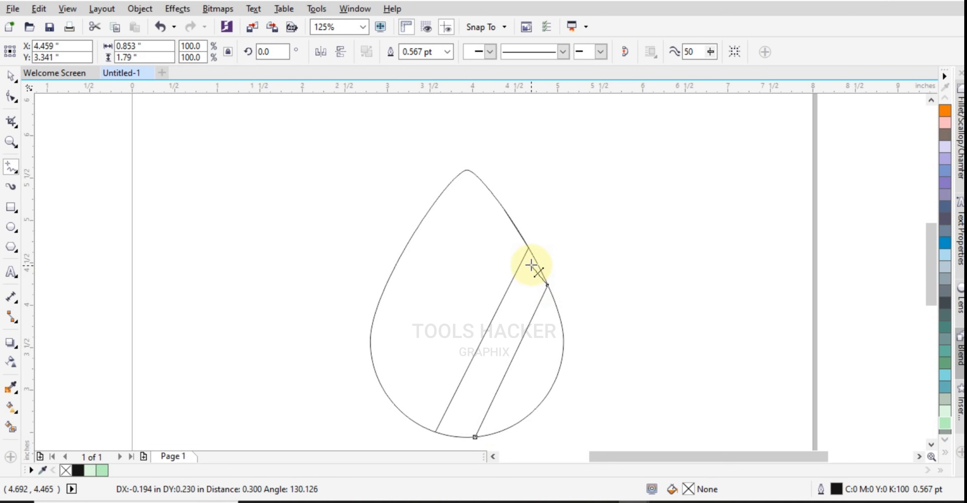
click(529, 249)
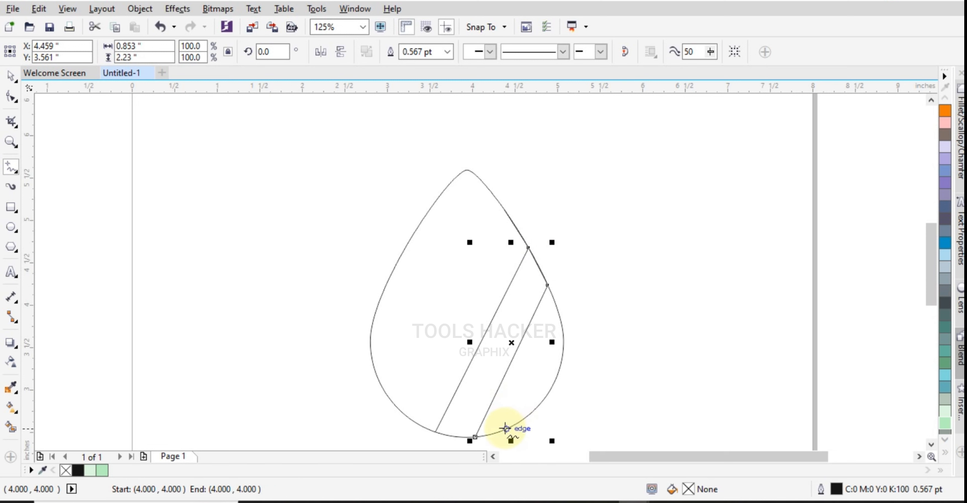
Draw a third two-segment line, about 0.6 by 1.7 inches, from the drop's lower-right edge to its right edge and up to the second line's corner
click(508, 429)
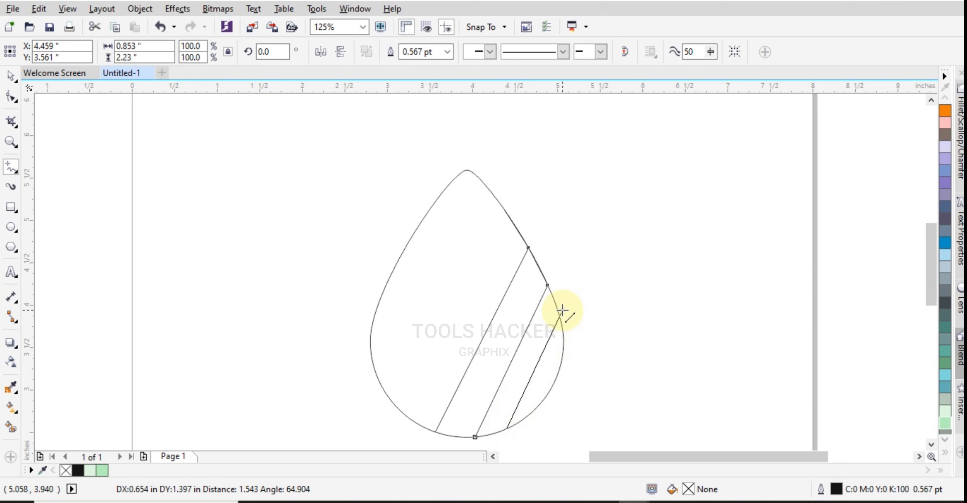
click(559, 316)
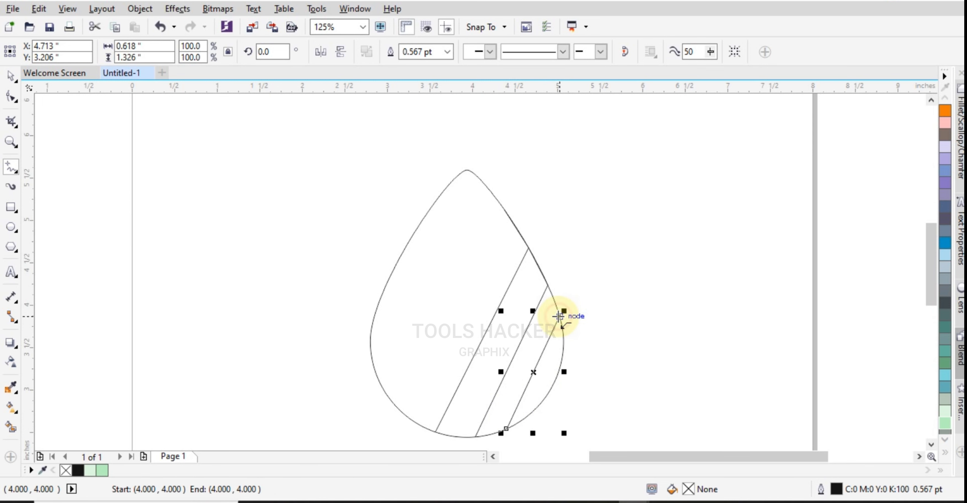
click(559, 315)
click(546, 289)
scroll(518, 266, up, 2)
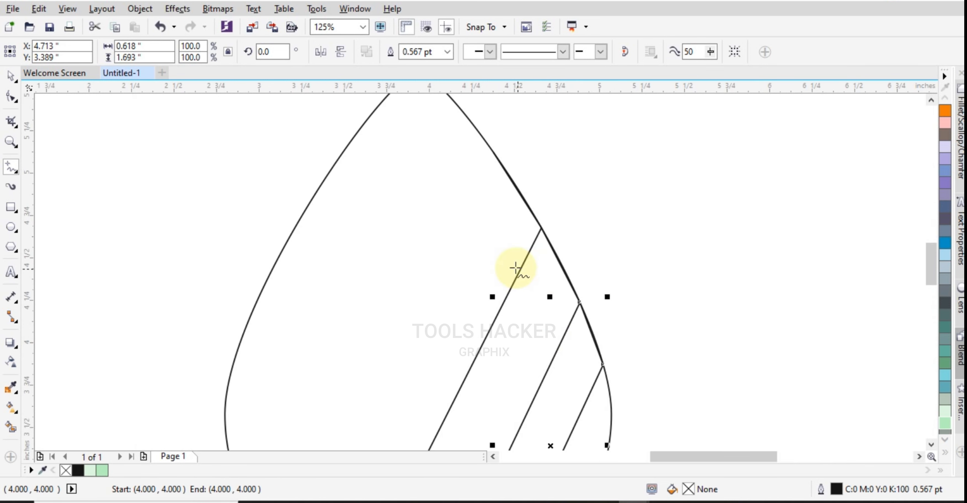
Convert the first line's short upper segment to a curve and bend it outward beyond the drop's right edge
click(11, 96)
click(526, 202)
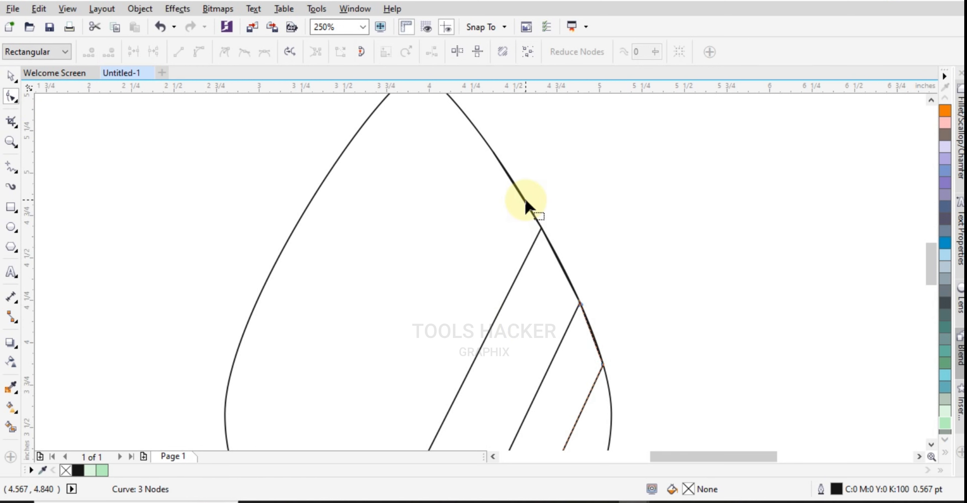
click(533, 244)
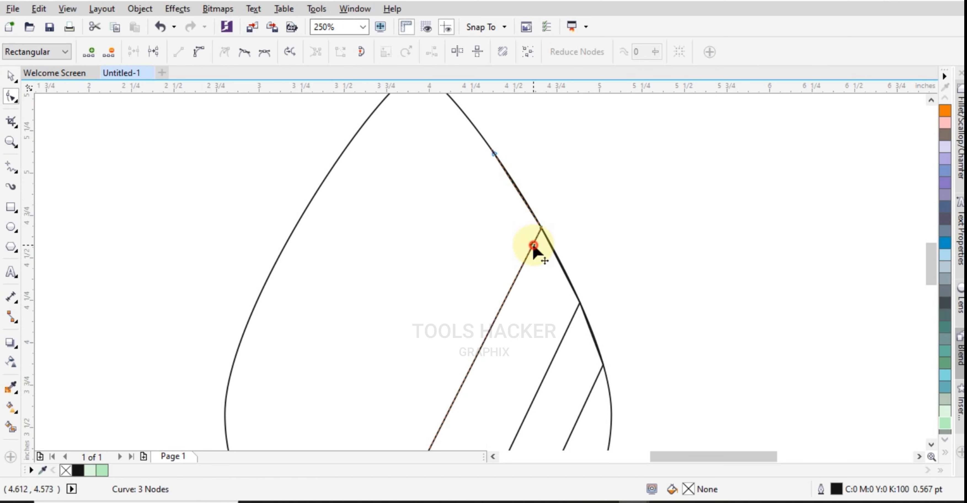
click(514, 184)
click(197, 54)
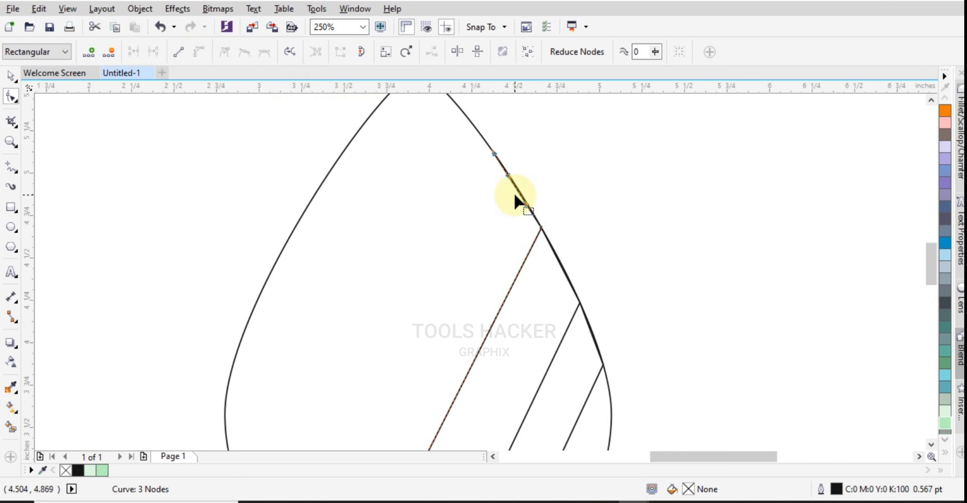
drag(519, 193, 565, 144)
Convert the first line's long segment to a curve, bow its lower part to the left, and adjust the upper bulge's handle
scroll(557, 253, down, 2)
click(517, 296)
click(201, 59)
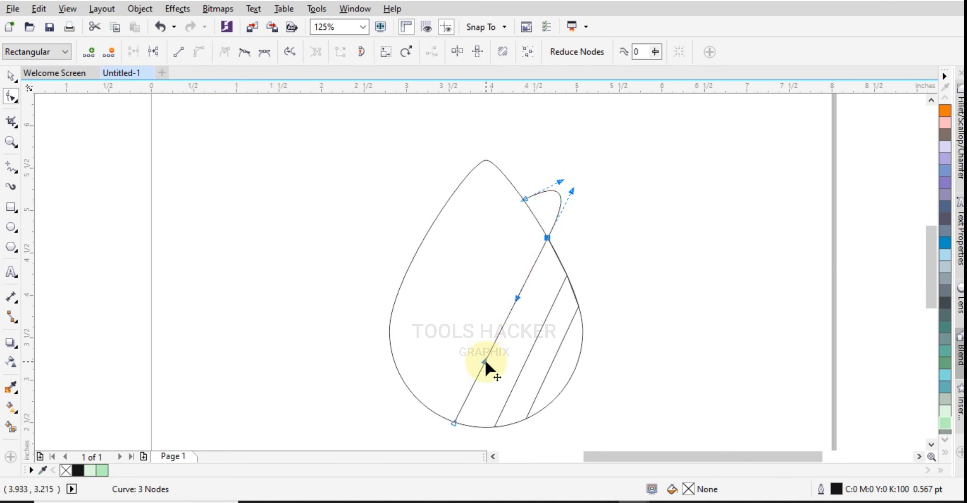
drag(484, 361, 426, 339)
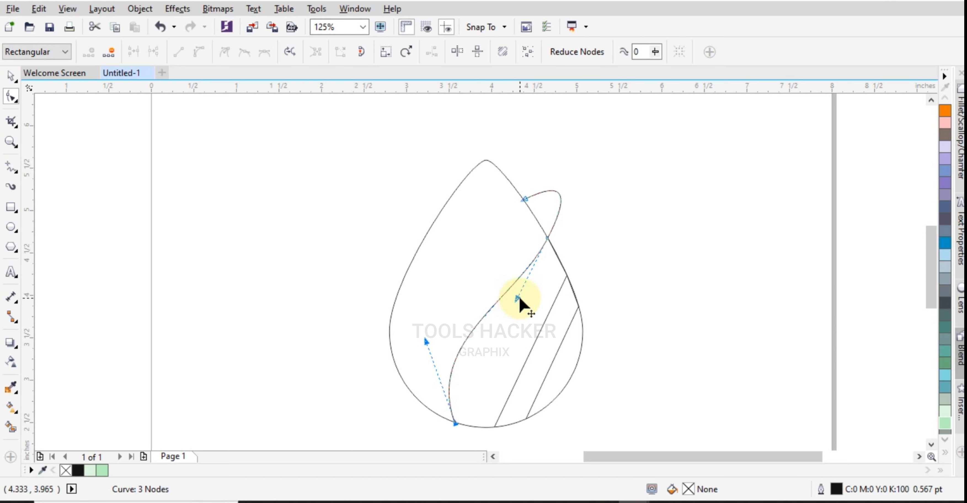
drag(520, 298, 517, 296)
drag(573, 190, 560, 173)
Delete the first line's middle node and adjust the two end handles to form one smooth leaf curve extending past the drop's right edge
click(547, 237)
key(Delete)
click(456, 423)
drag(430, 354, 416, 333)
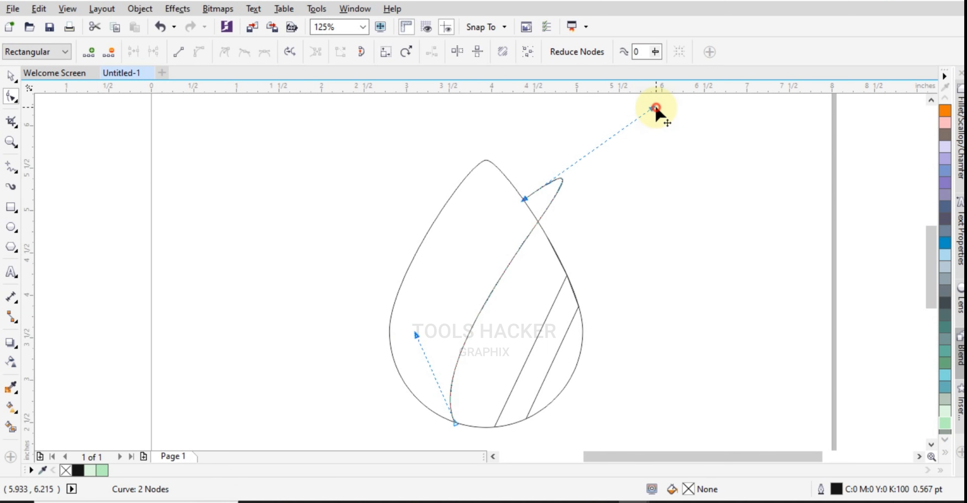
drag(655, 108, 665, 127)
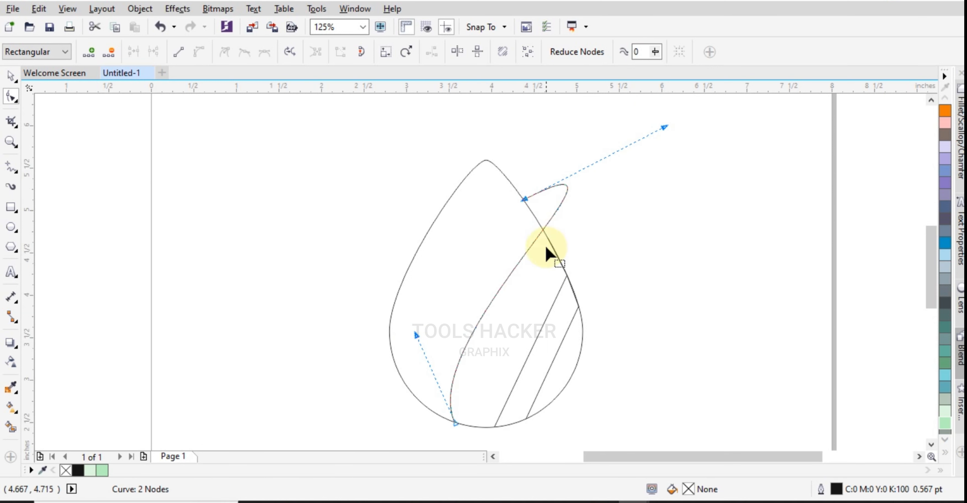
Convert the second line's short upper segment to a curve and bend it outward beyond the drop's right edge
click(546, 317)
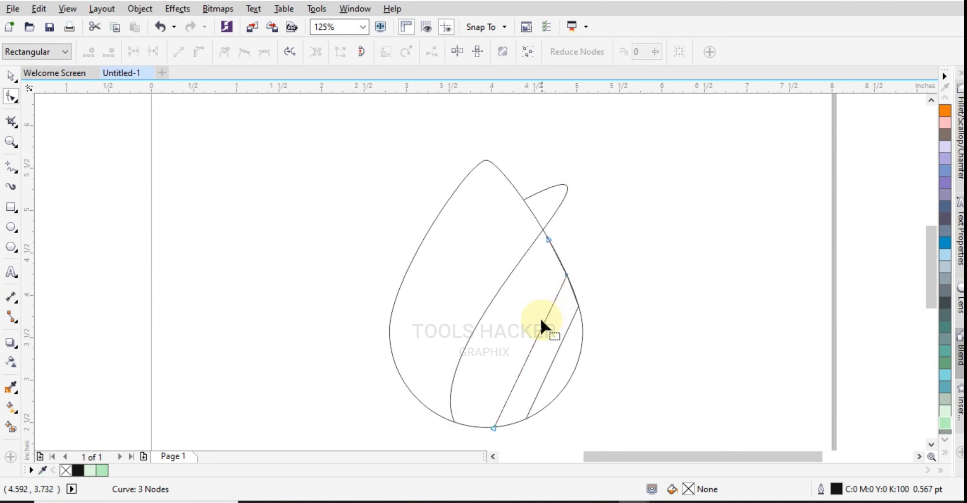
click(542, 324)
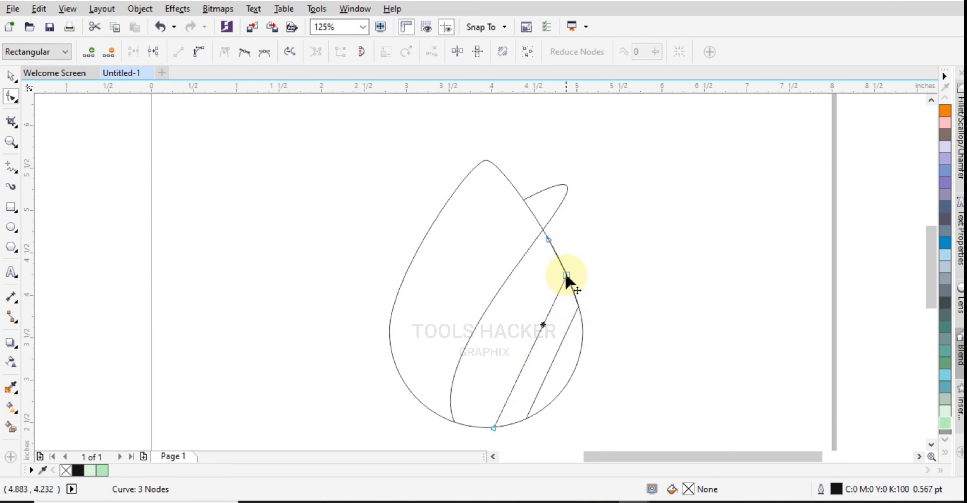
click(555, 251)
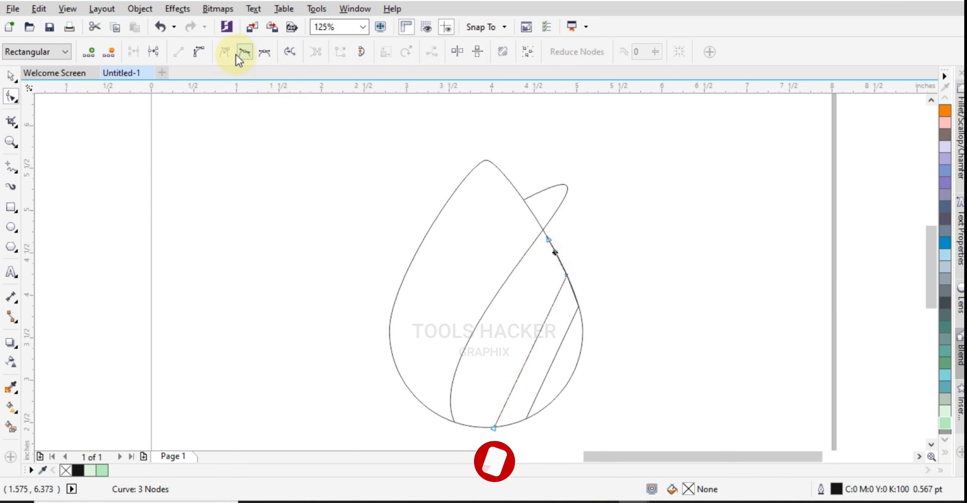
click(199, 52)
click(556, 251)
drag(556, 251, 590, 248)
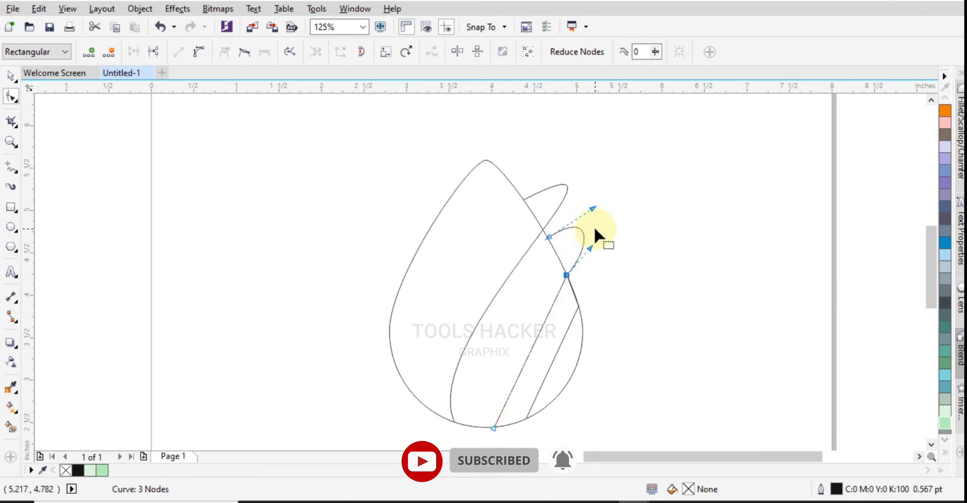
Convert the second line's long segment to a curve, bow its lower part to the left, and delete the middle node
click(536, 340)
click(198, 52)
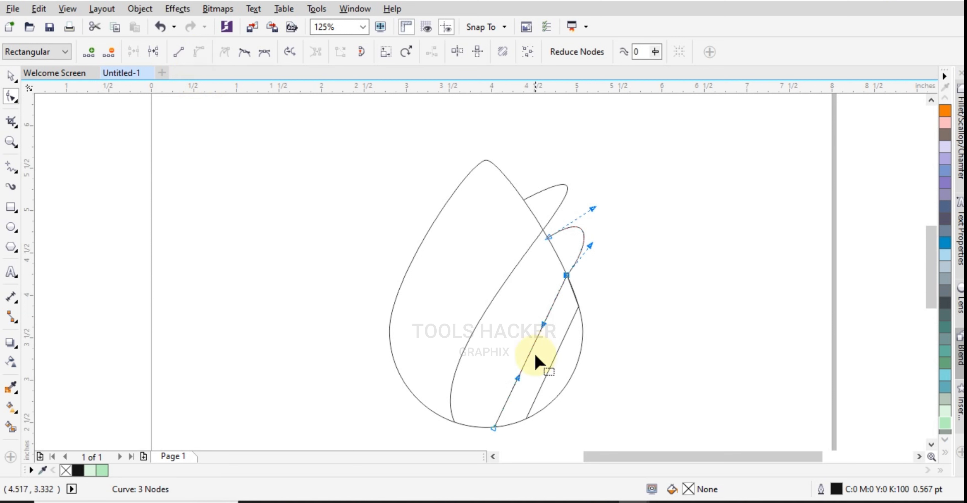
mouse_move(518, 379)
mouse_down()
mouse_move(483, 369)
mouse_move(501, 370)
mouse_up()
click(566, 277)
key(Delete)
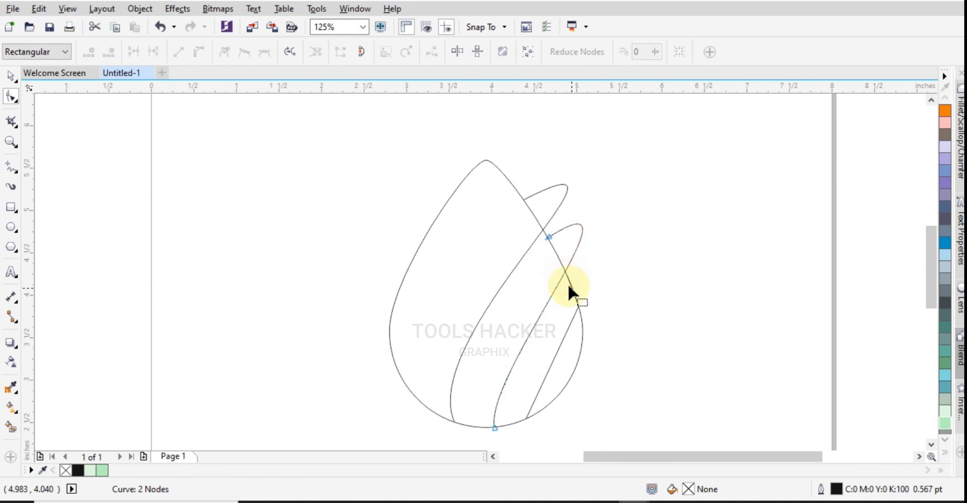
Adjust the second curve's bottom and upper end handles to form a smooth leaf shape parallel to the first
scroll(550, 249, up, 3)
scroll(544, 241, down, 3)
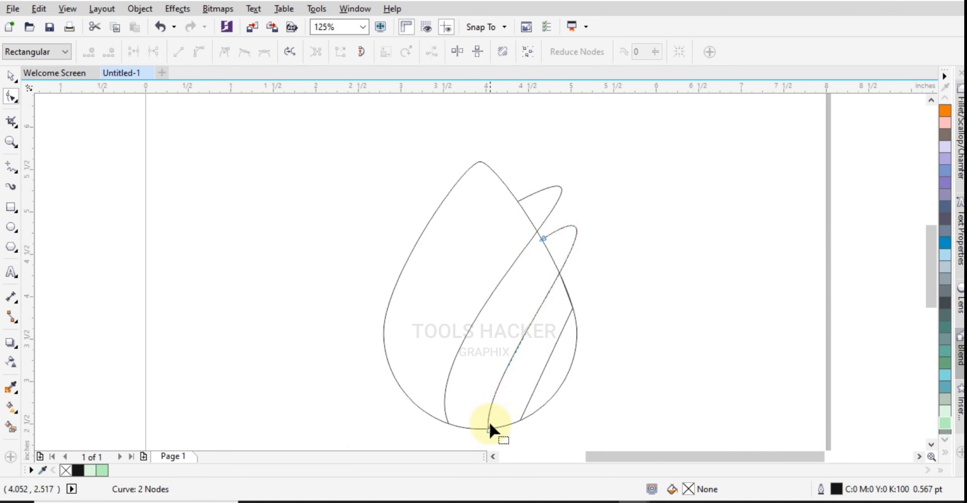
click(489, 430)
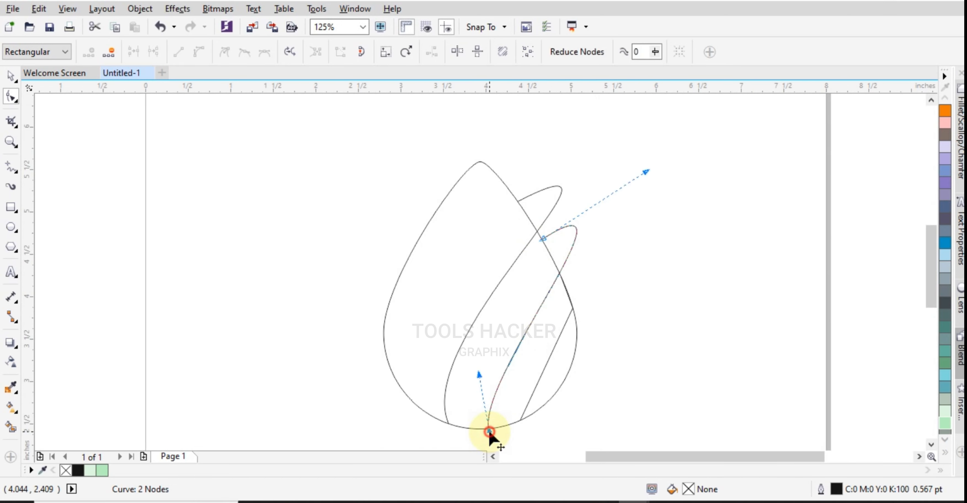
drag(480, 378, 467, 359)
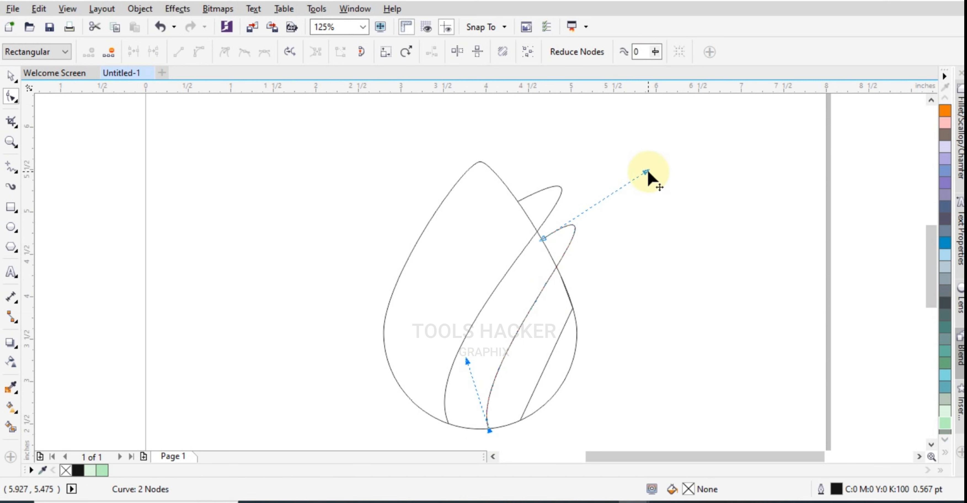
drag(646, 173, 651, 172)
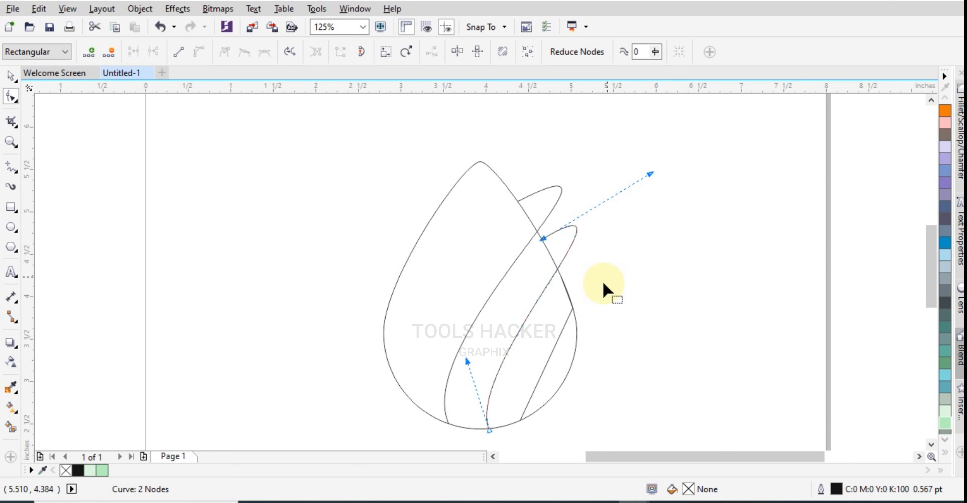
Convert the third line's short upper segment to a curve and pull it outward into a bulge beyond the drop's right edge
click(565, 331)
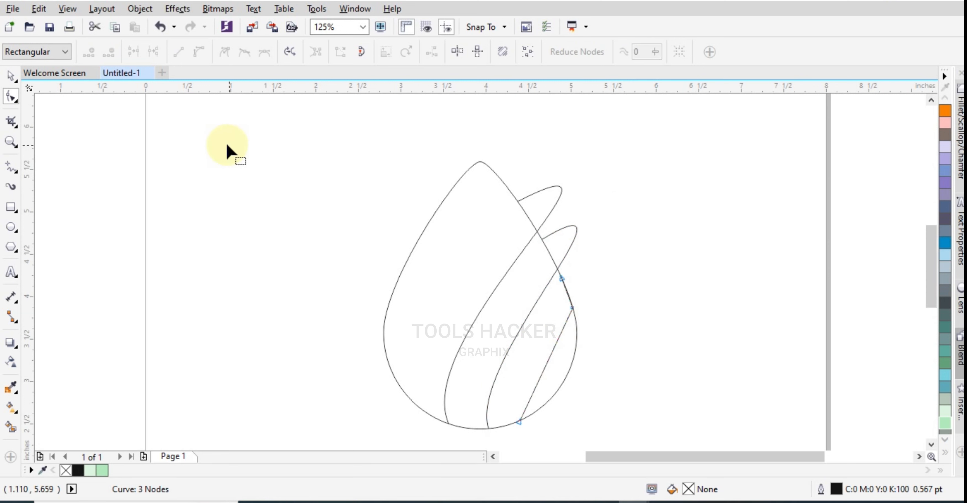
click(544, 369)
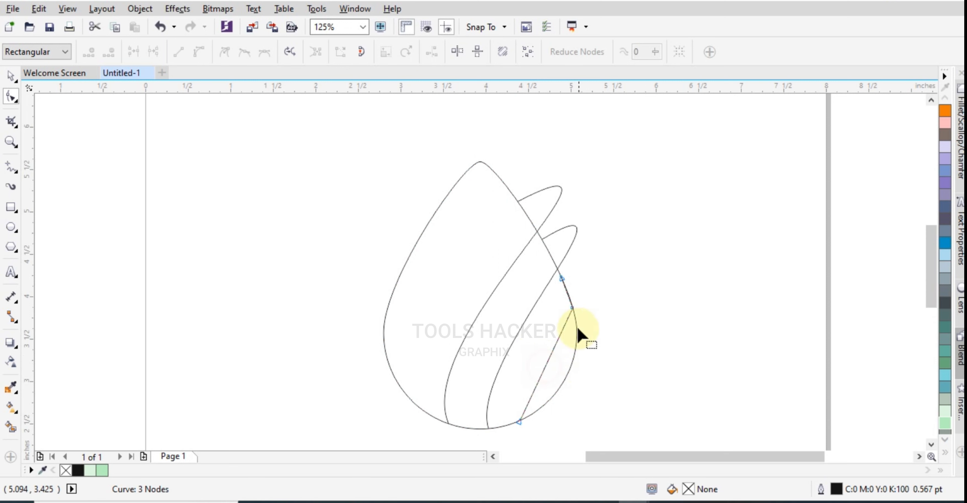
click(549, 356)
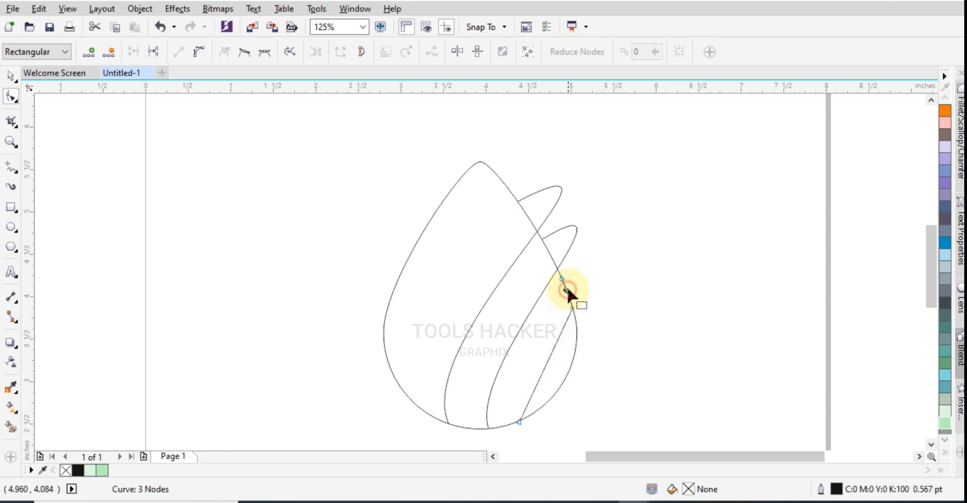
click(208, 57)
drag(568, 287, 599, 244)
drag(569, 299, 590, 284)
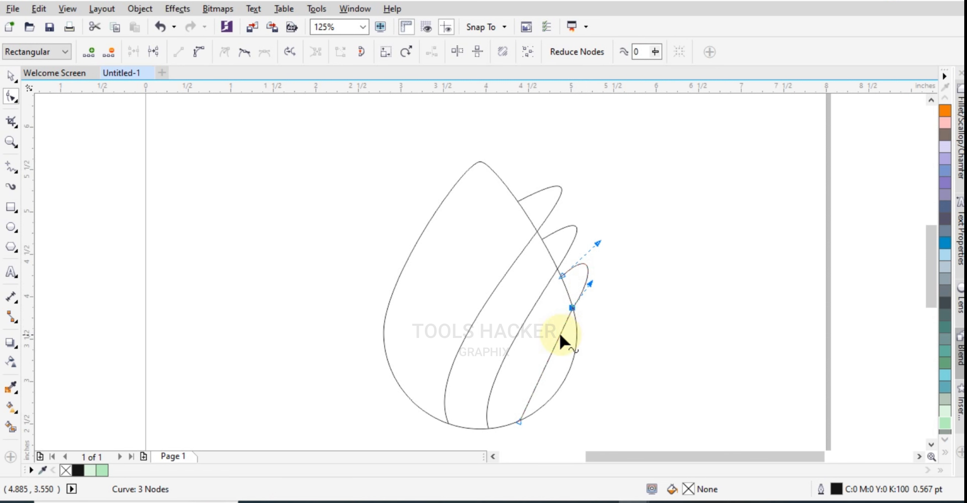
Convert the third line's long segment to a curve, bow it to the left, and delete the middle node
click(198, 53)
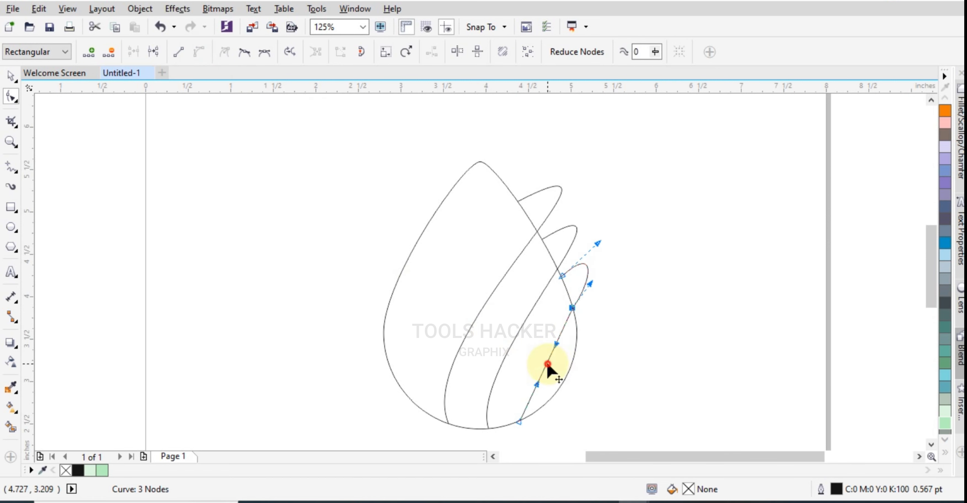
drag(548, 363, 532, 365)
click(572, 308)
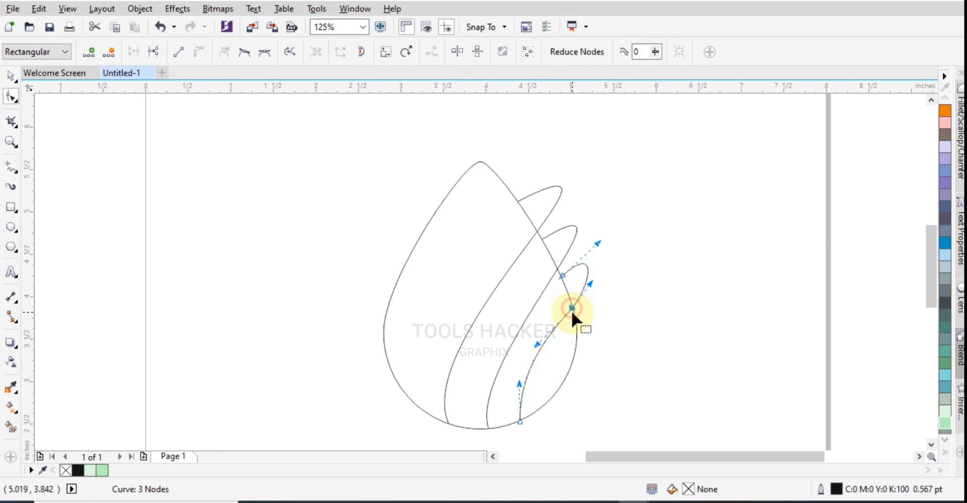
drag(570, 307, 571, 309)
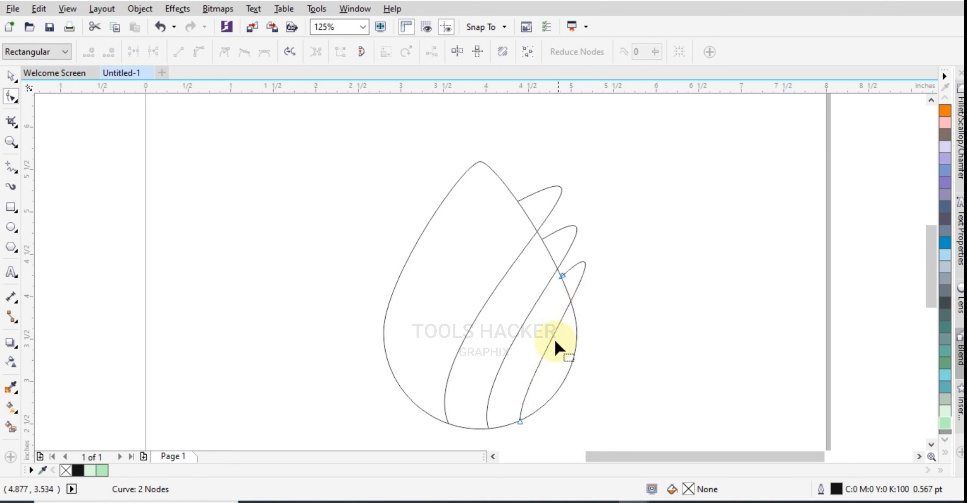
Adjust the third curve's two end handles to match the other leaves and inspect where the curves meet the drop's edge
click(521, 420)
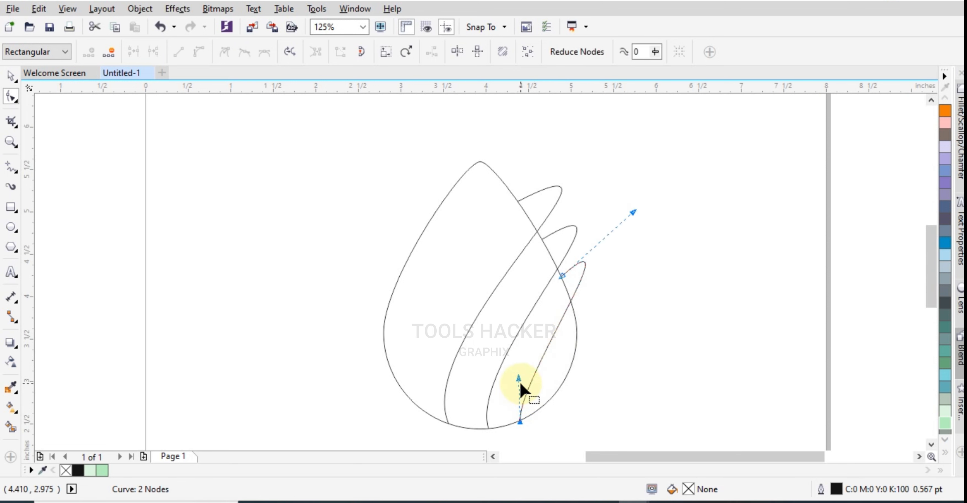
drag(519, 375, 506, 365)
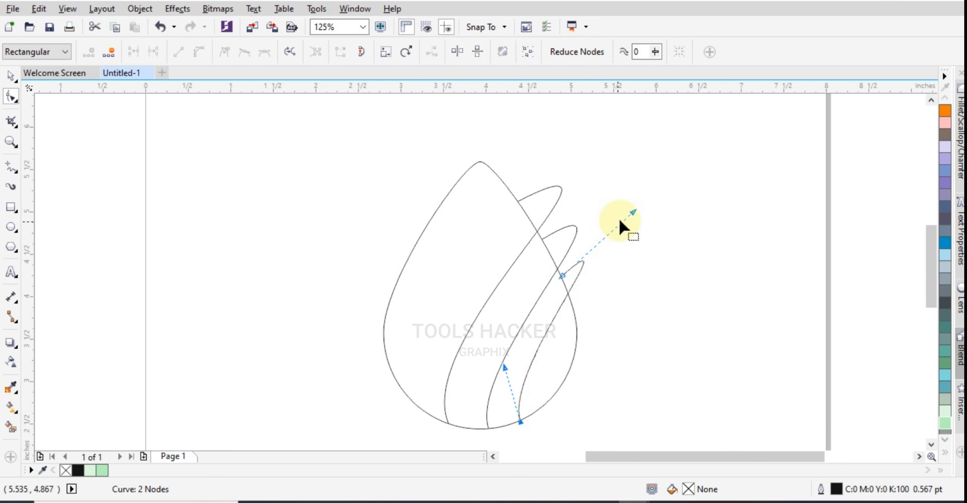
drag(634, 213, 644, 226)
scroll(579, 303, up, 6)
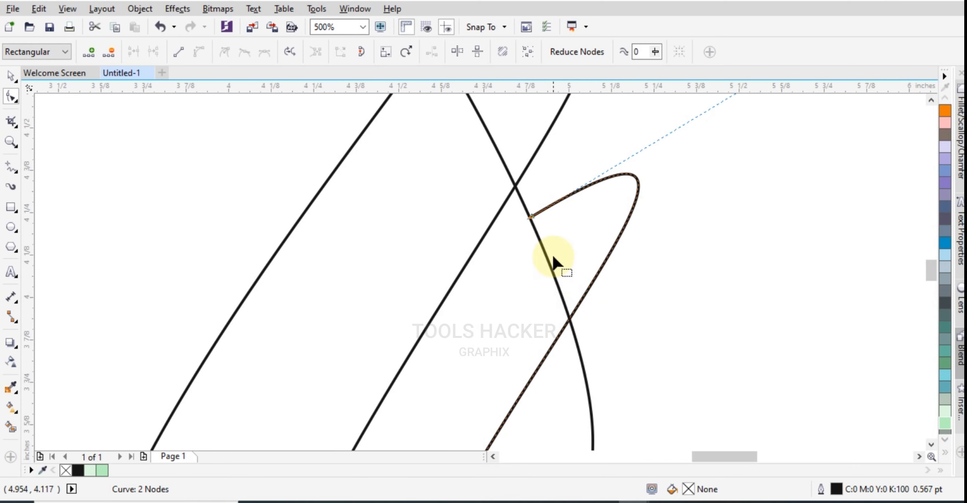
scroll(536, 215, down, 6)
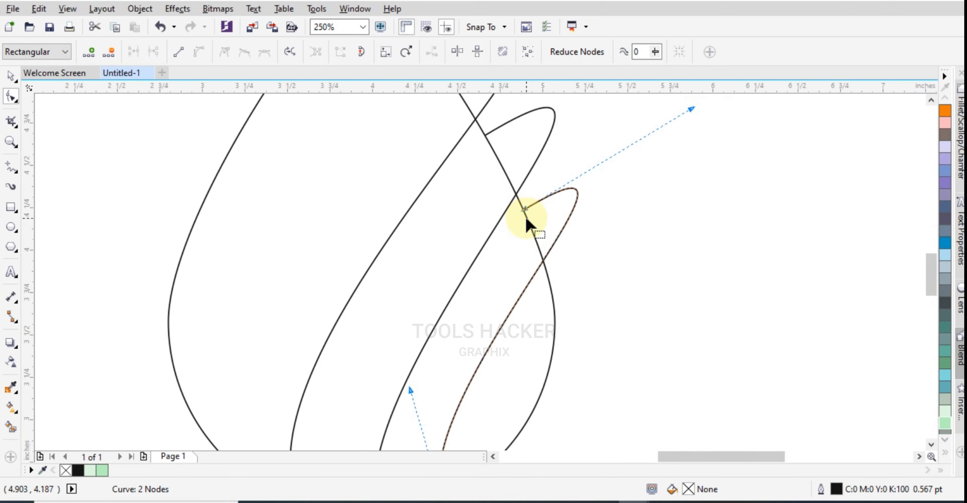
scroll(514, 189, up, 6)
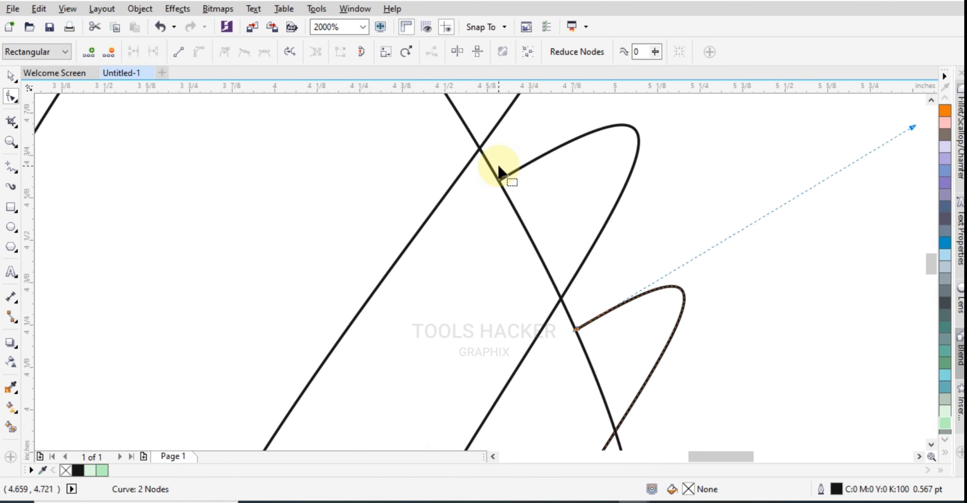
scroll(501, 169, down, 6)
scroll(505, 186, up, 6)
scroll(507, 190, down, 6)
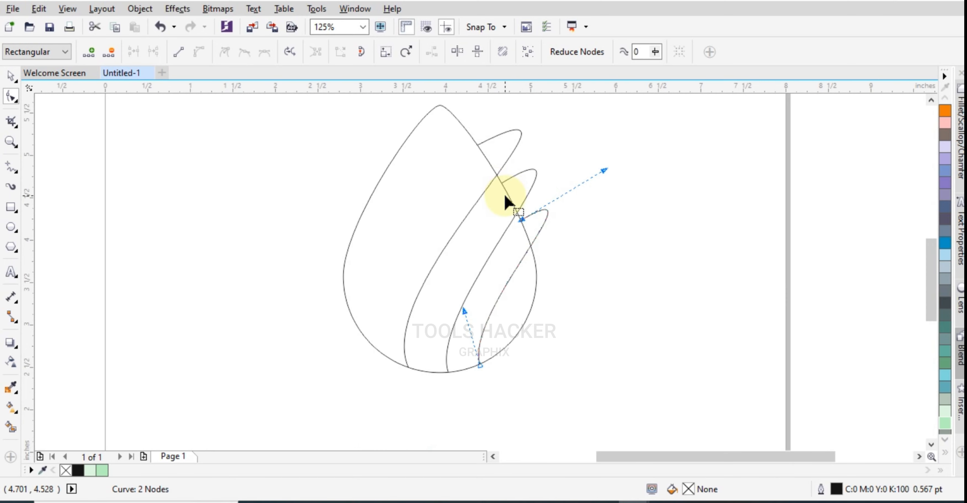
Smart-fill the four divisions inside the drop with red, keeping the 0.567 pt black outline
click(12, 76)
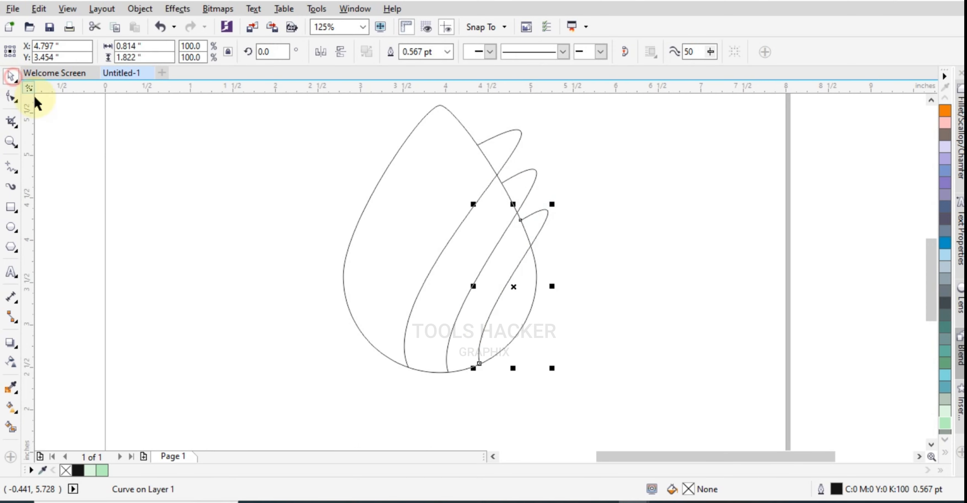
click(126, 140)
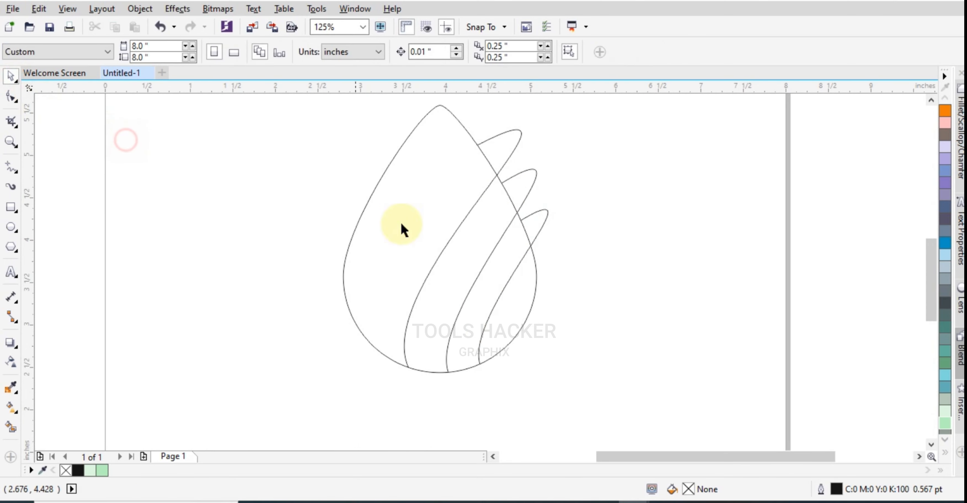
click(424, 209)
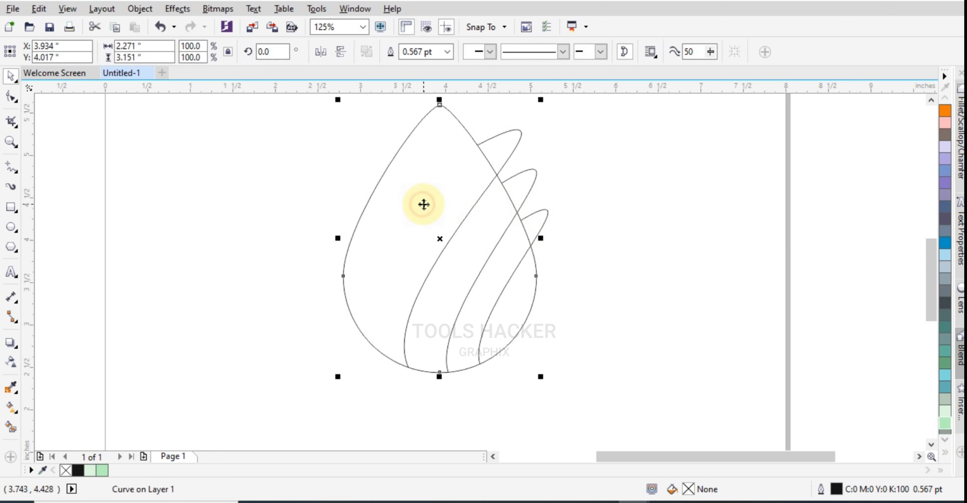
click(11, 427)
click(411, 270)
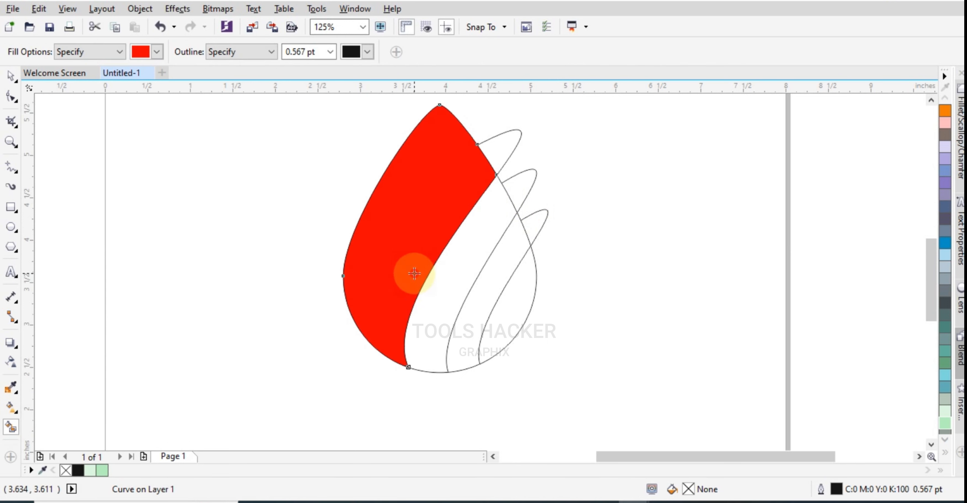
click(452, 293)
click(475, 303)
click(505, 320)
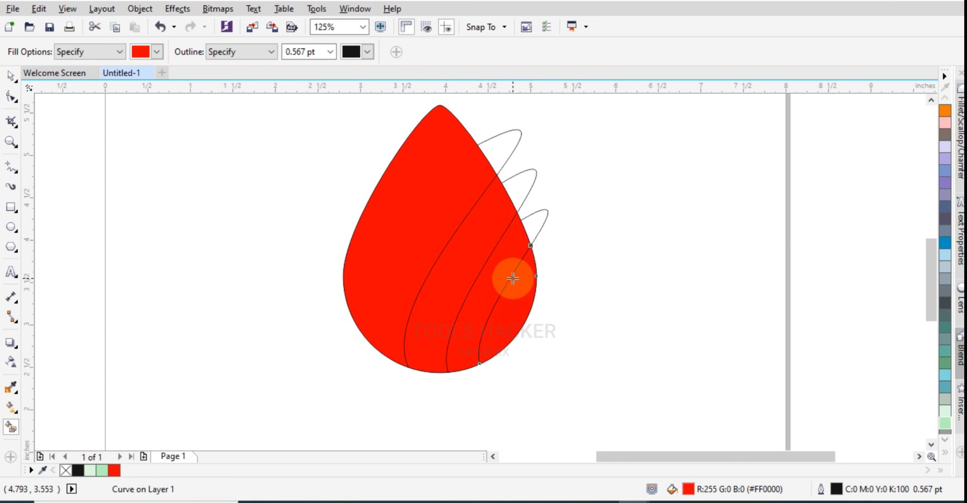
Smart-fill the three leaf tips protruding beyond the drop's right edge with the same red
click(498, 160)
click(520, 190)
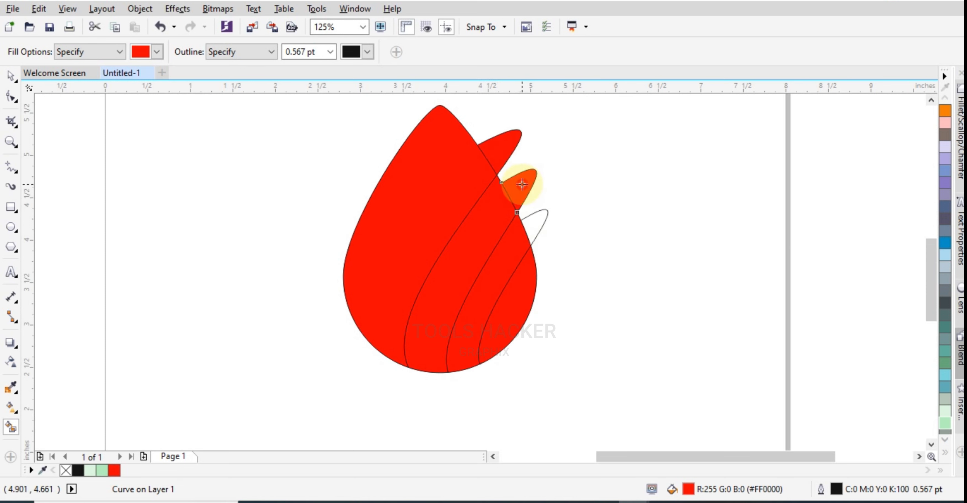
click(532, 225)
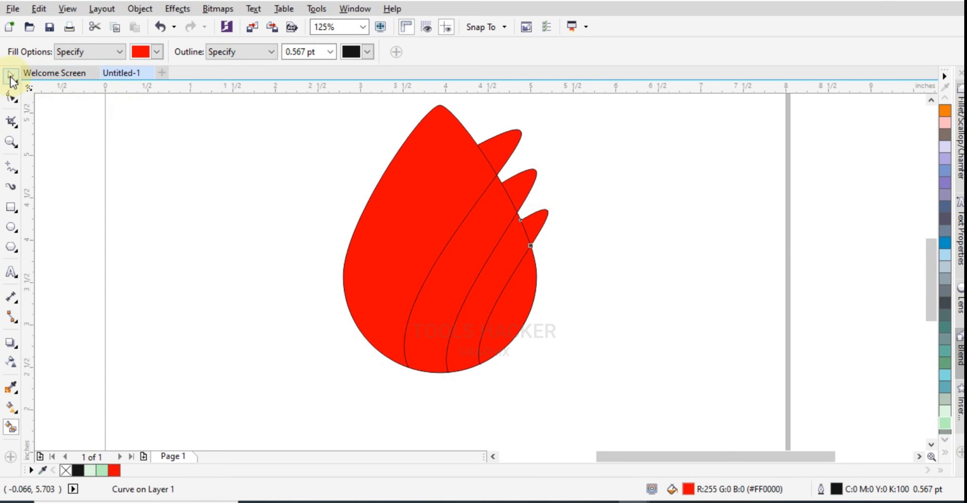
Draw a square of about 0.95 inches to the right of the drop and apply a diagonal black-to-white linear fountain fill
click(11, 75)
click(236, 175)
click(431, 242)
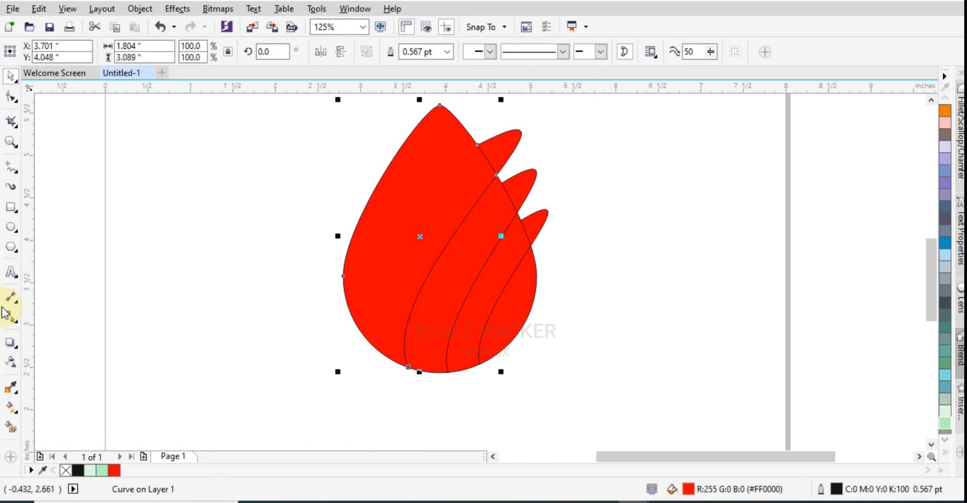
click(11, 207)
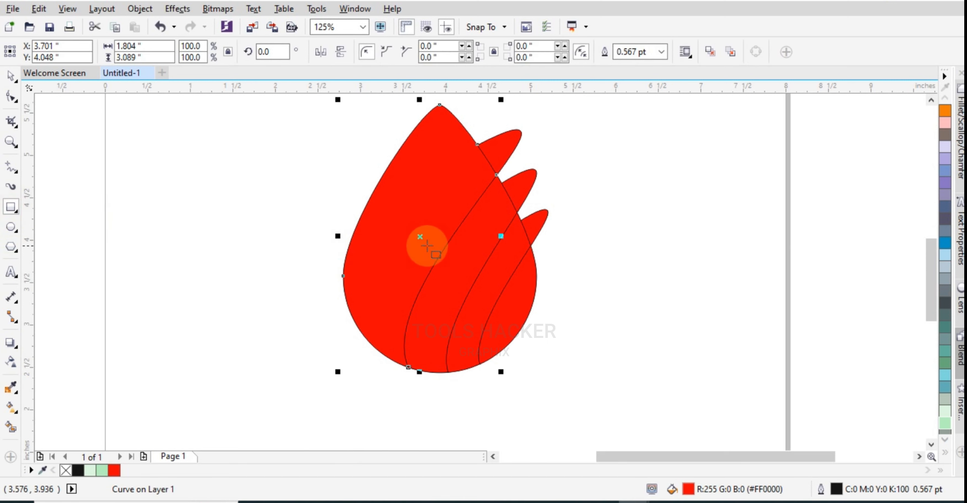
drag(676, 244, 717, 284)
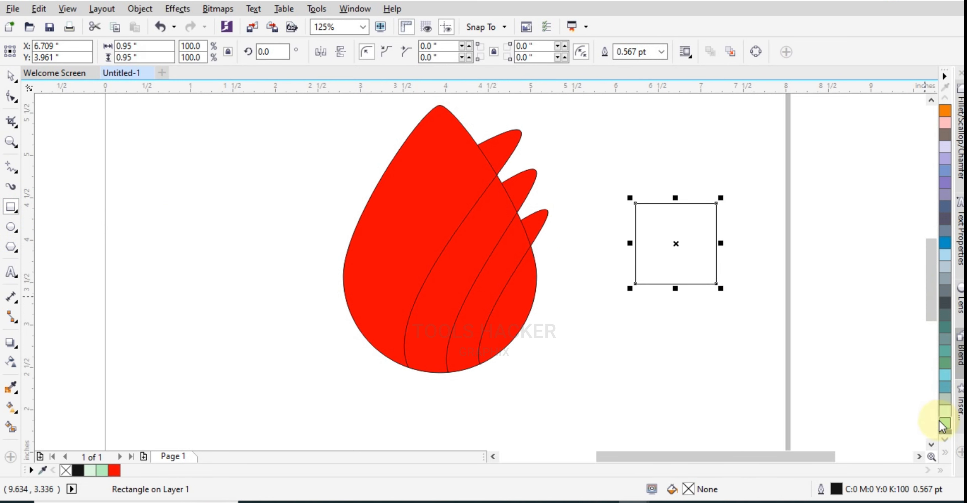
click(9, 407)
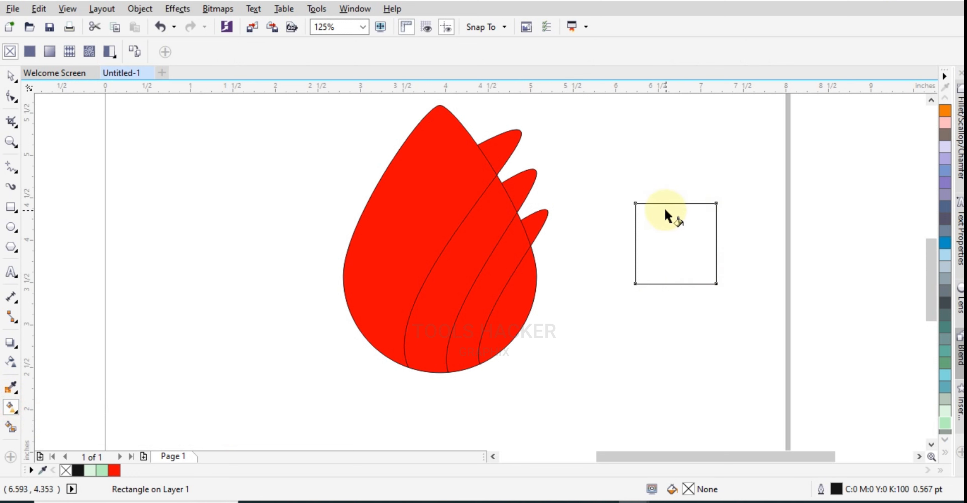
drag(659, 202, 700, 283)
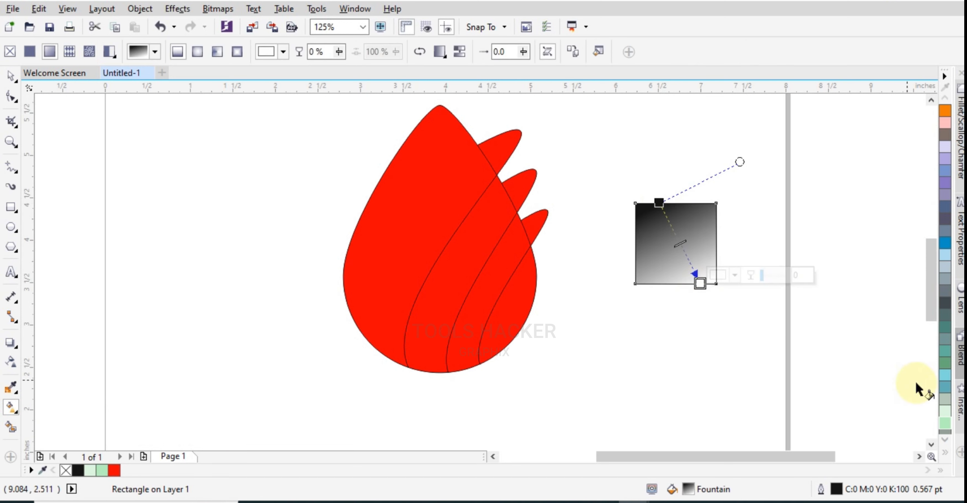
Recolor the square's gradient with light green at its start and a paler green at its end
click(946, 413)
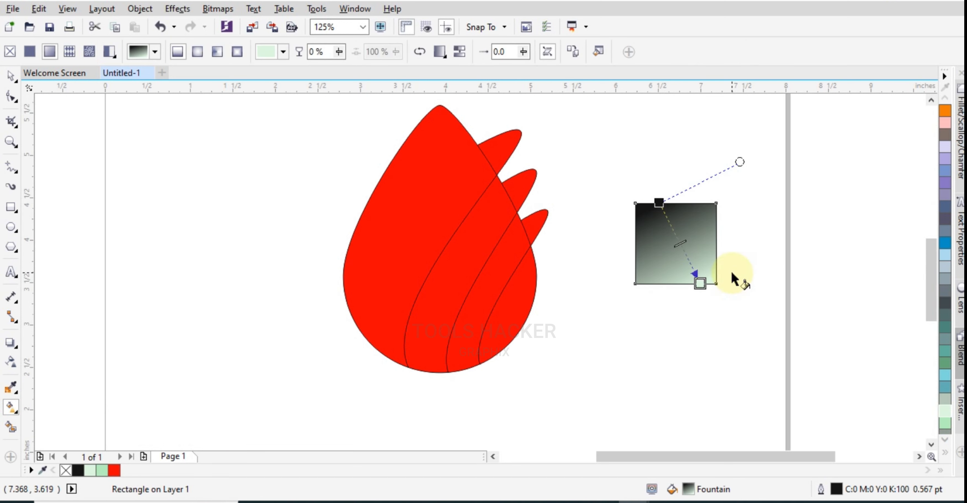
click(946, 423)
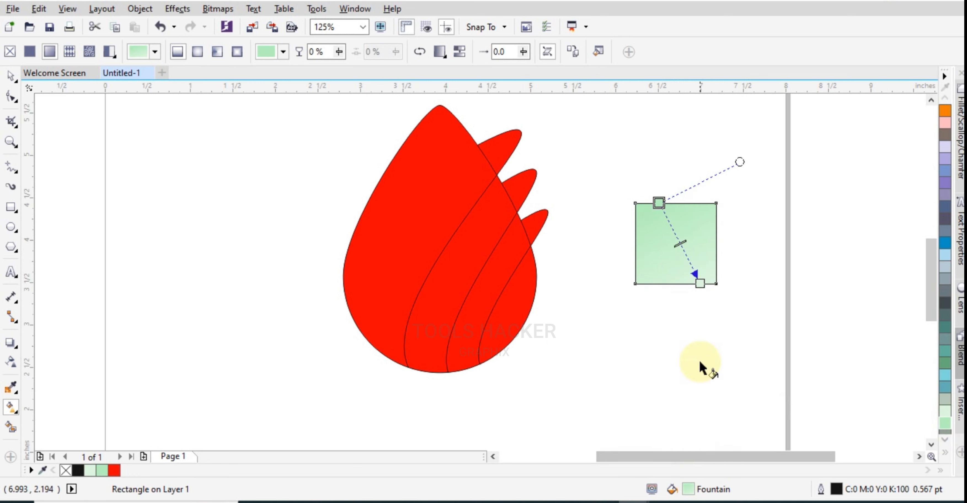
drag(664, 212, 631, 162)
Copy the square's green gradient fill onto the large left division of the drop
click(11, 76)
drag(657, 241, 437, 212)
click(475, 251)
click(435, 225)
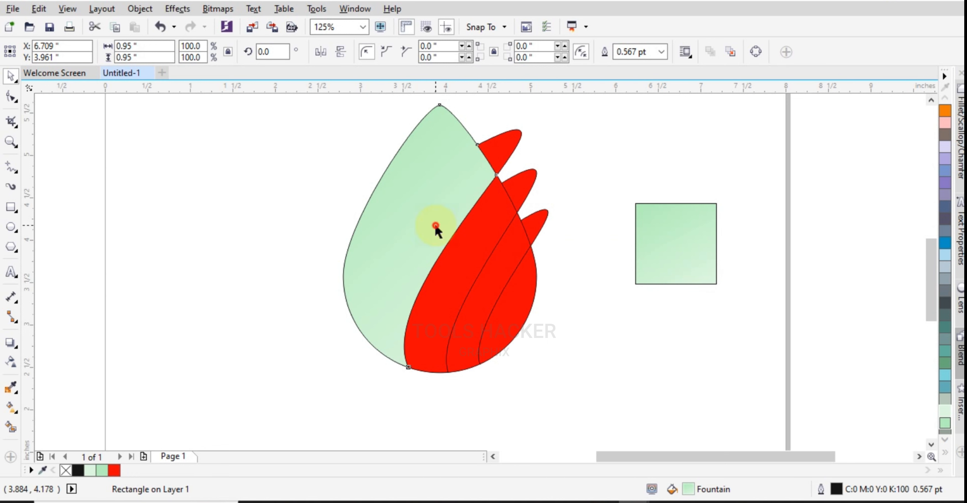
click(656, 257)
click(472, 241)
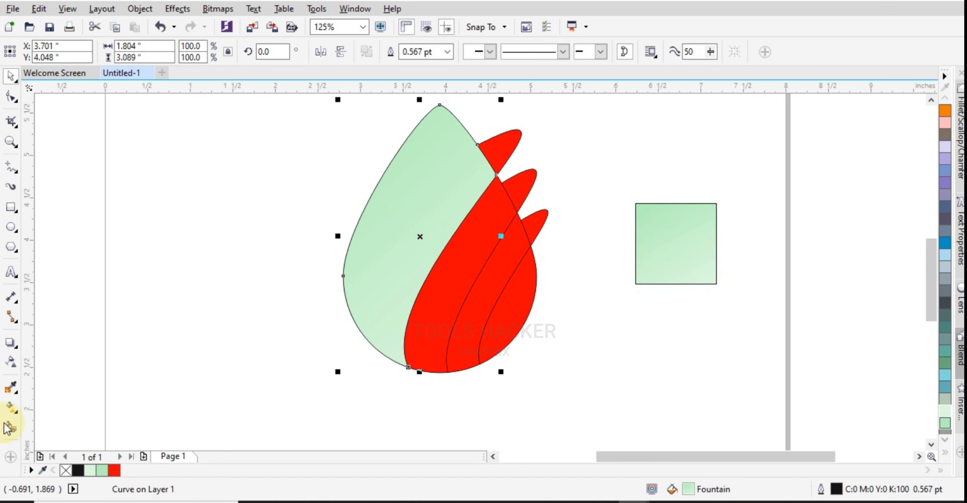
Redirect the left division's gradient to run from light green at its lower middle up to pale green near the drop's tip
click(12, 406)
drag(466, 366, 428, 146)
drag(385, 104, 433, 264)
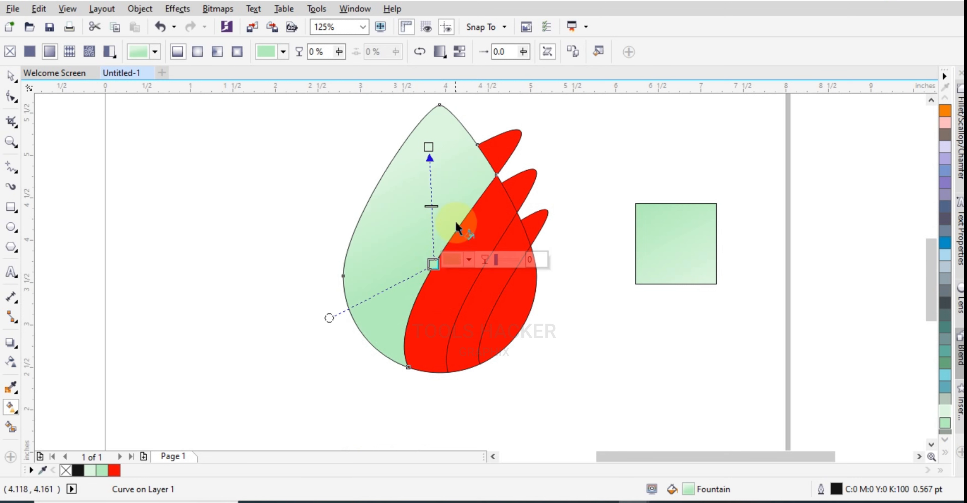
drag(430, 147, 411, 144)
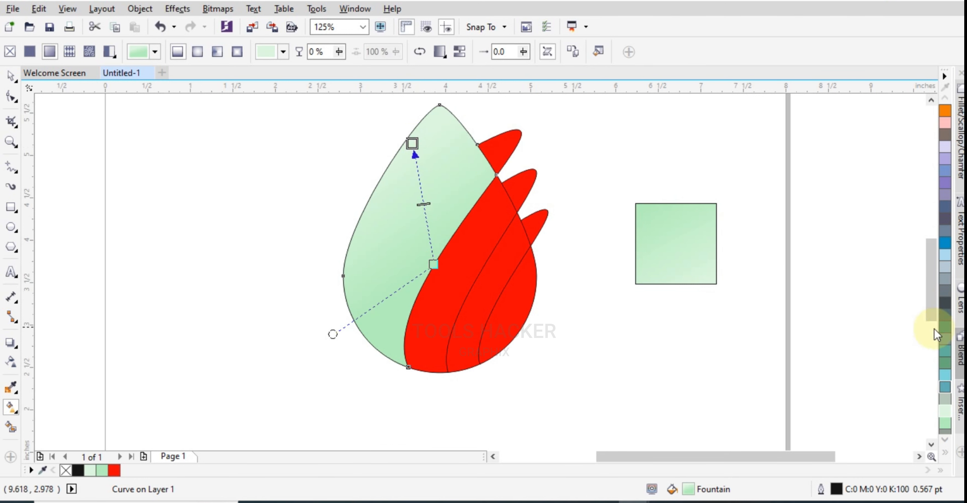
click(946, 454)
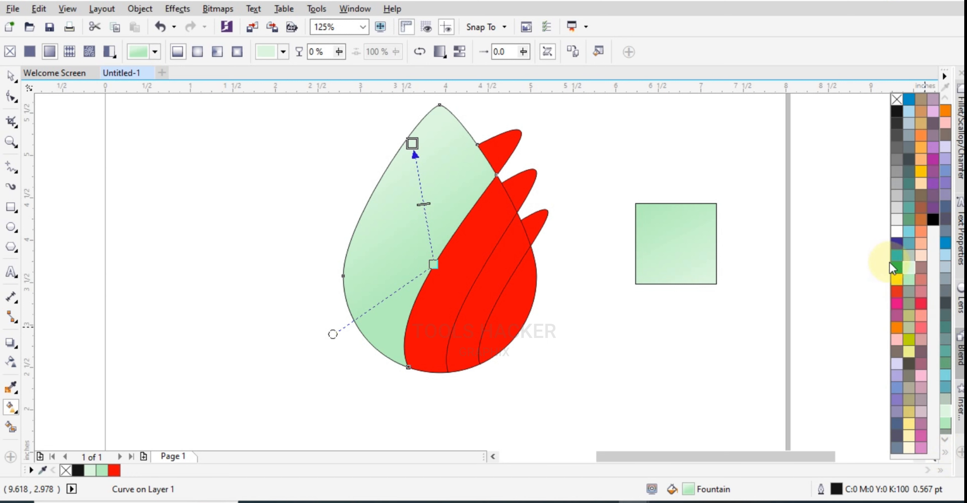
Copy the left division's green gradient onto the other three divisions inside the drop
click(469, 245)
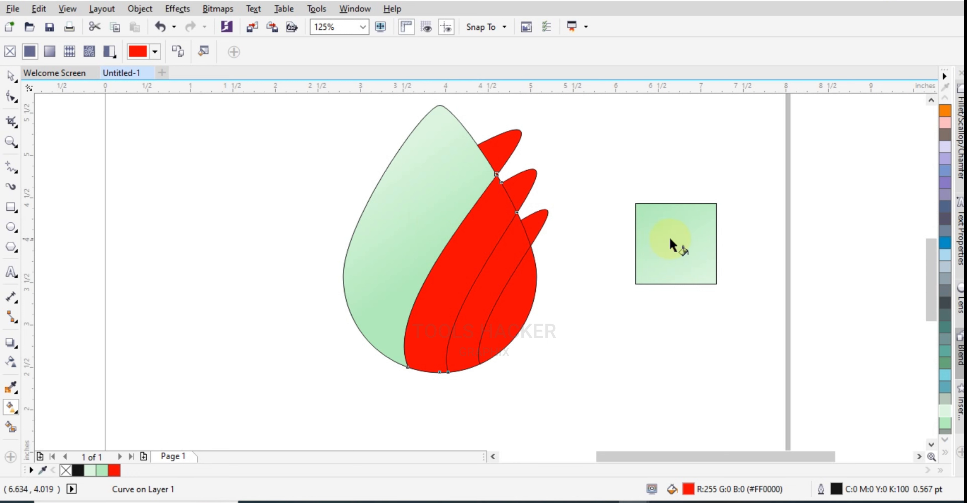
click(10, 76)
click(402, 215)
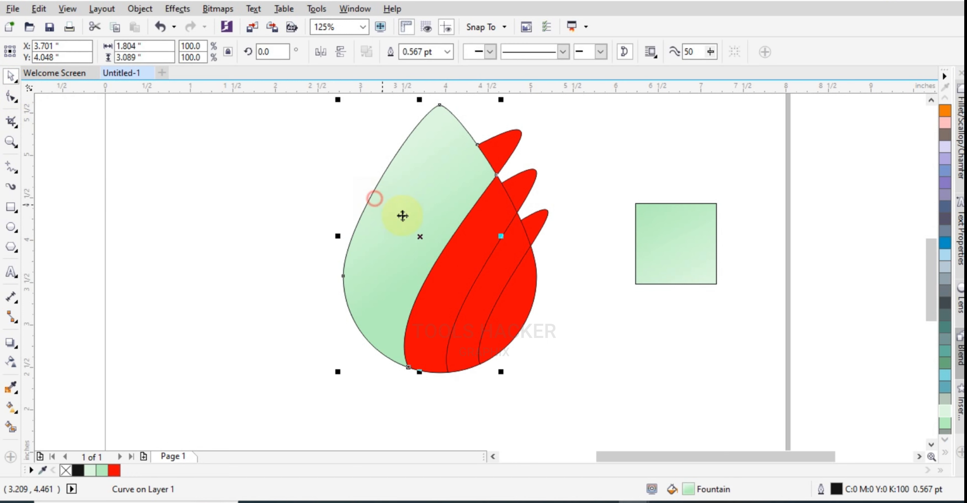
drag(691, 495, 444, 310)
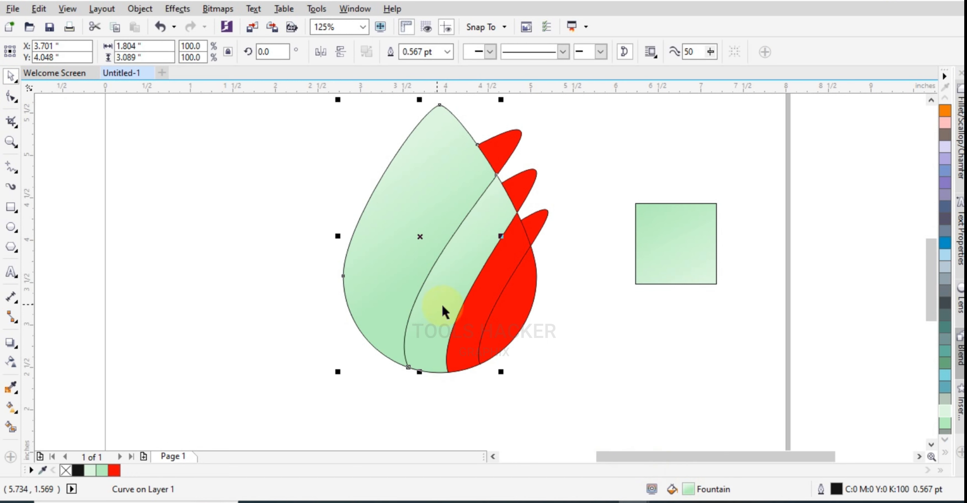
click(477, 315)
key(ctrl+r)
click(515, 314)
key(ctrl+r)
click(550, 286)
Apply the same green gradient to the three protruding leaf tips, working from the lowest to the uppermost
click(528, 221)
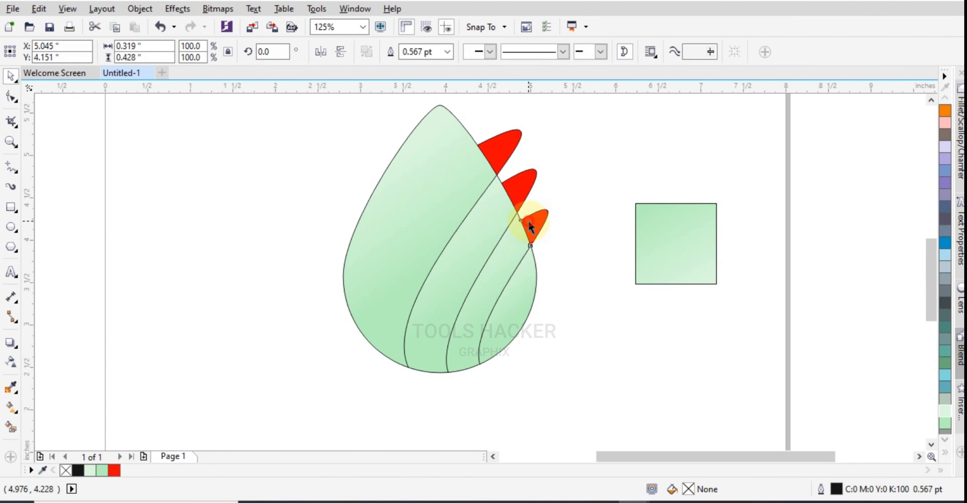
key(ctrl+r)
click(508, 171)
key(ctrl+r)
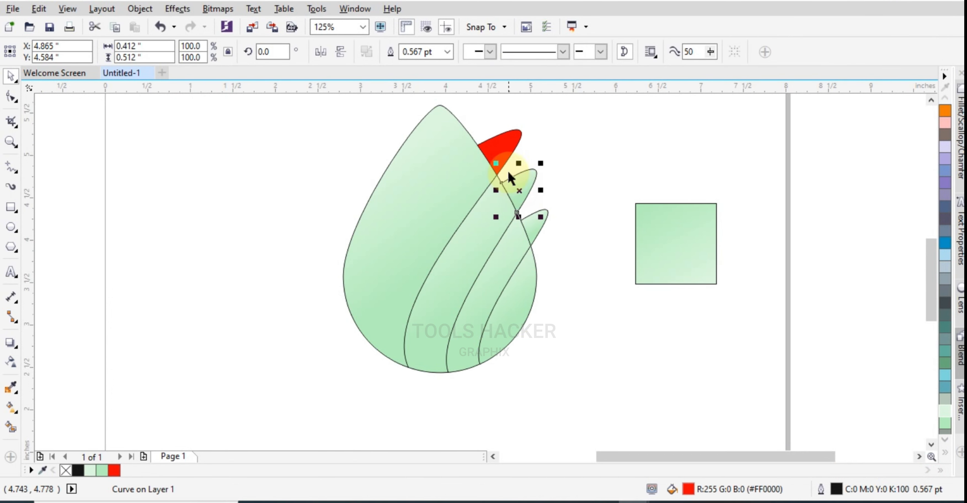
click(493, 149)
key(ctrl+r)
click(562, 147)
Flip the uppermost leaf tip's gradient to run from light green at its upper edge to pale green at its lower corner
scroll(520, 190, up, 2)
scroll(490, 177, down, 2)
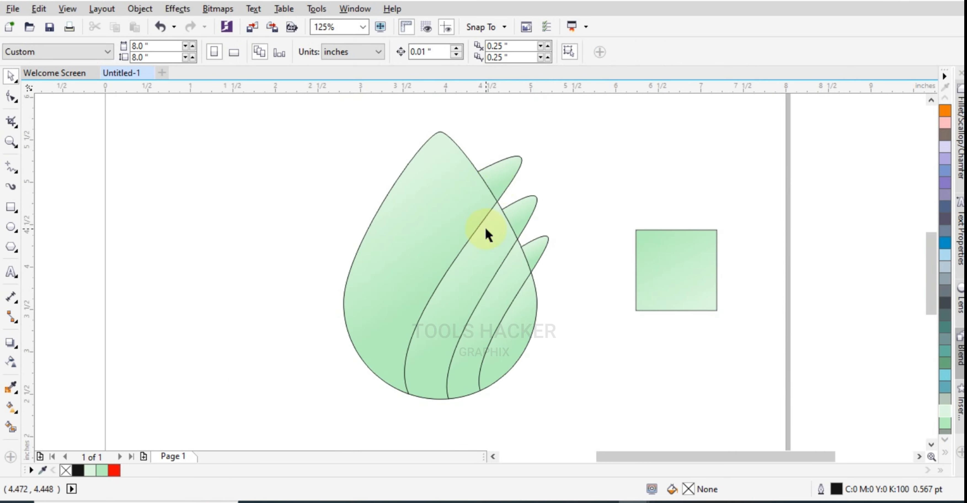
click(496, 185)
scroll(499, 184, up, 2)
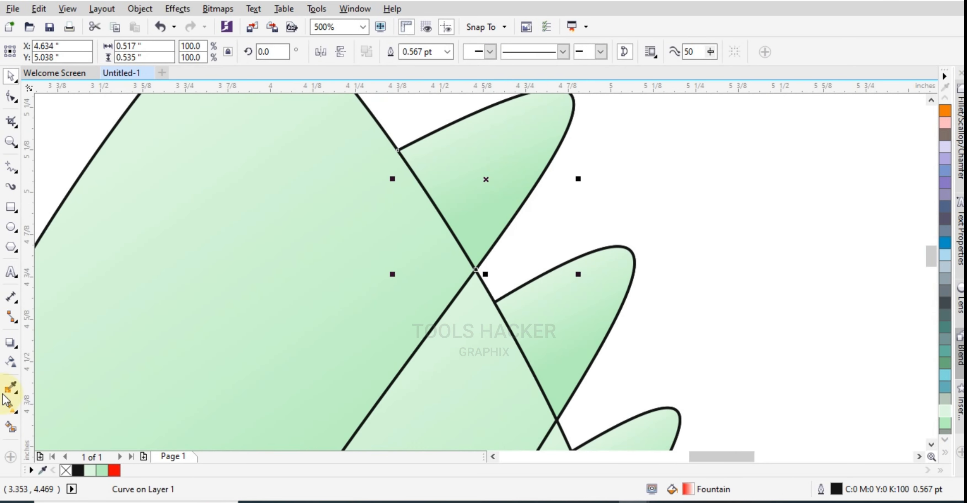
click(18, 406)
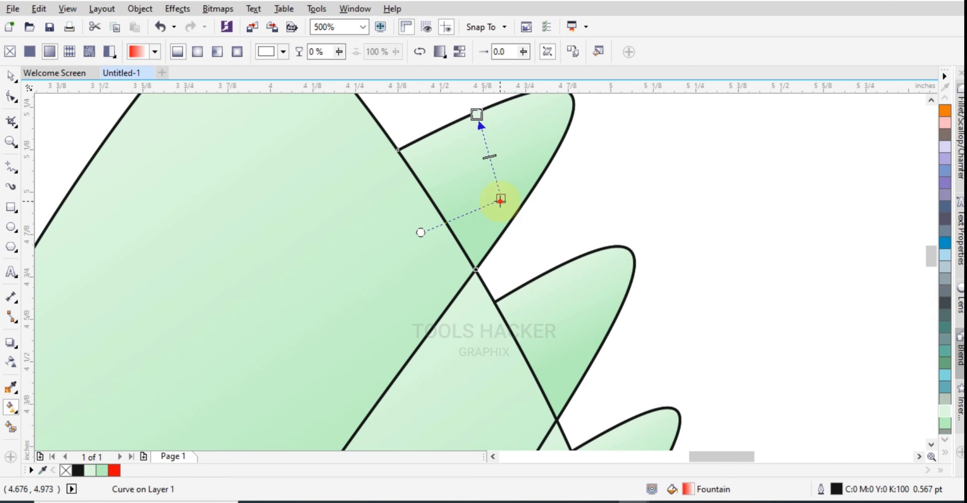
drag(501, 198, 440, 143)
drag(480, 113, 488, 239)
drag(440, 139, 447, 111)
drag(487, 237, 509, 238)
drag(448, 113, 448, 124)
drag(504, 230, 484, 266)
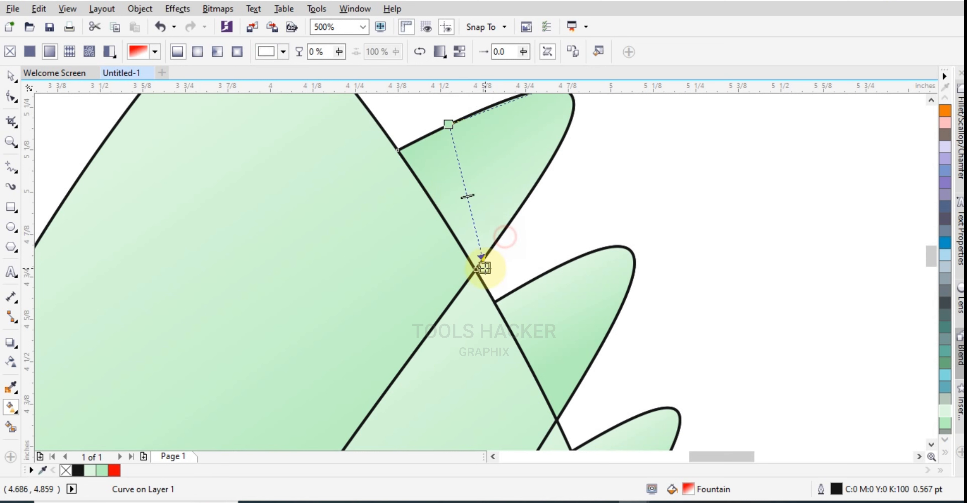
Repeat the flipped gradient on the middle and lowest leaf tips
click(565, 299)
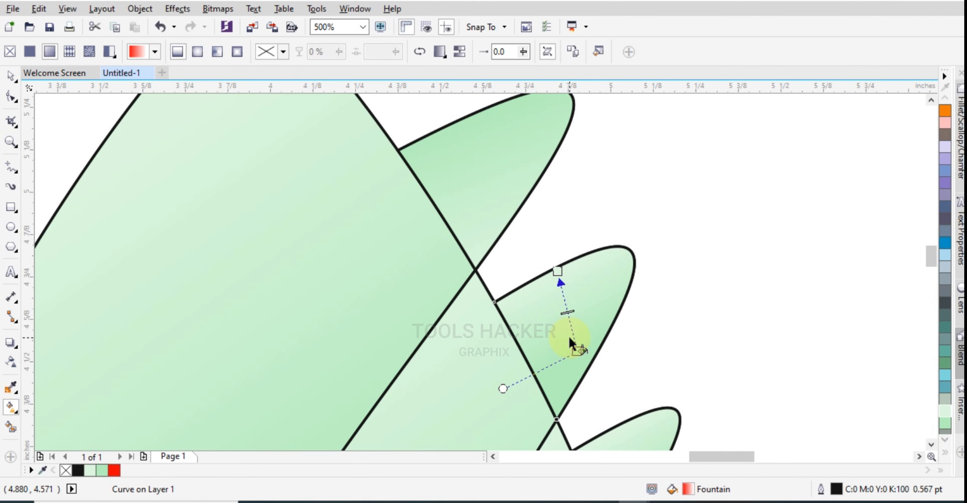
key(ctrl+r)
scroll(583, 326, down, 2)
click(590, 357)
scroll(590, 358, up, 4)
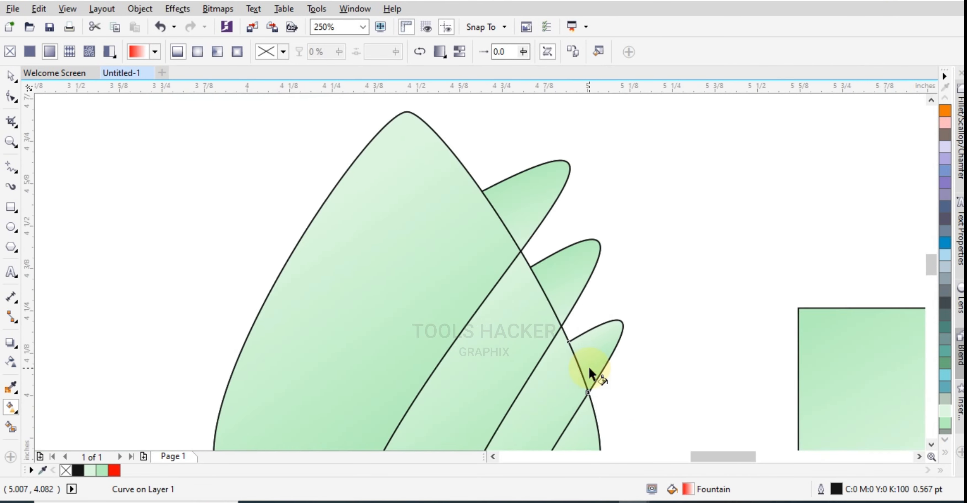
scroll(590, 351, down, 4)
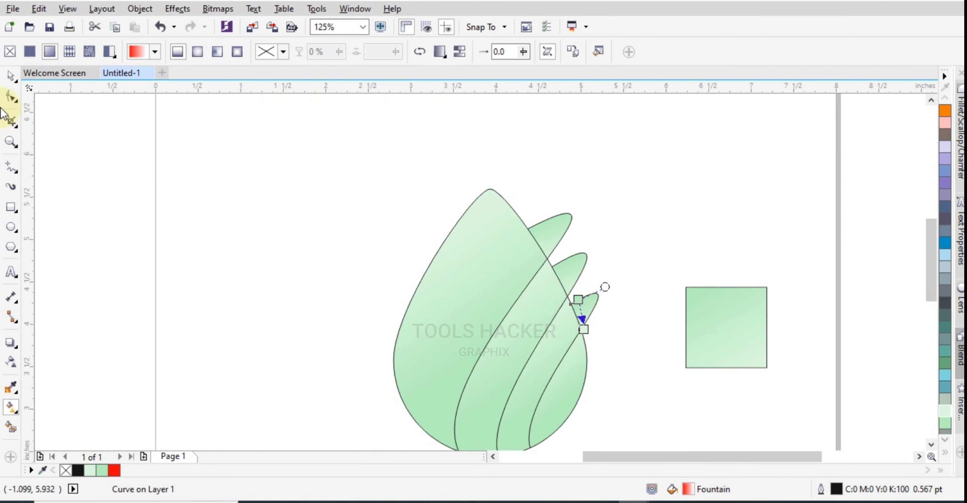
Remove the outline from all of the drop's divisions and leaf tips, and shift the gradient square slightly right
click(11, 75)
drag(341, 156, 630, 457)
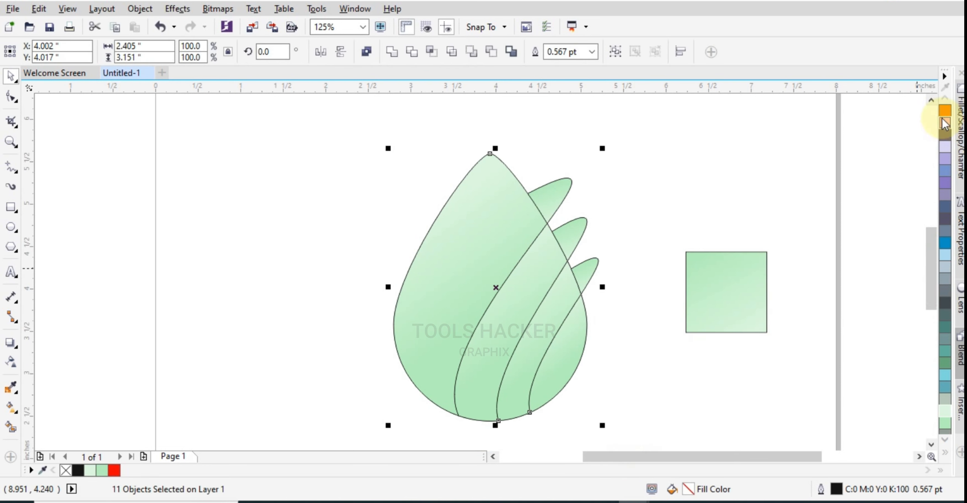
click(946, 452)
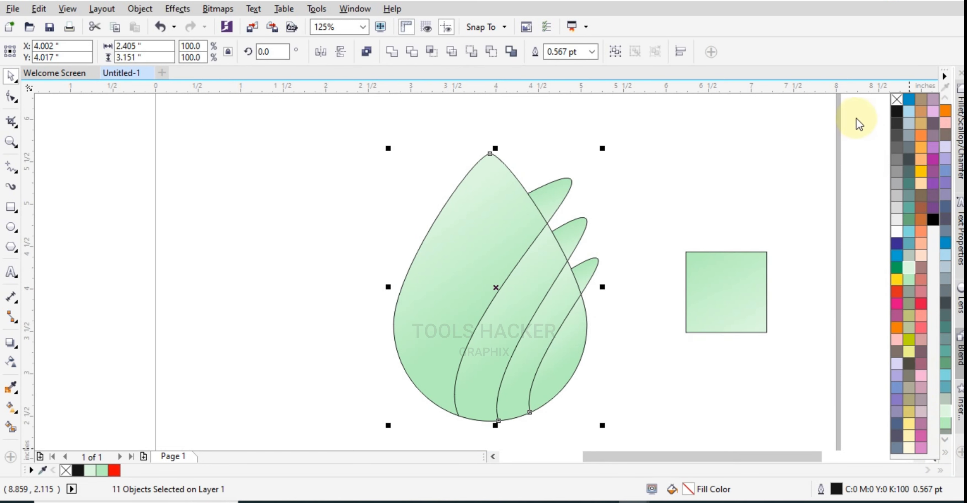
right_click(897, 99)
scroll(600, 274, up, 1)
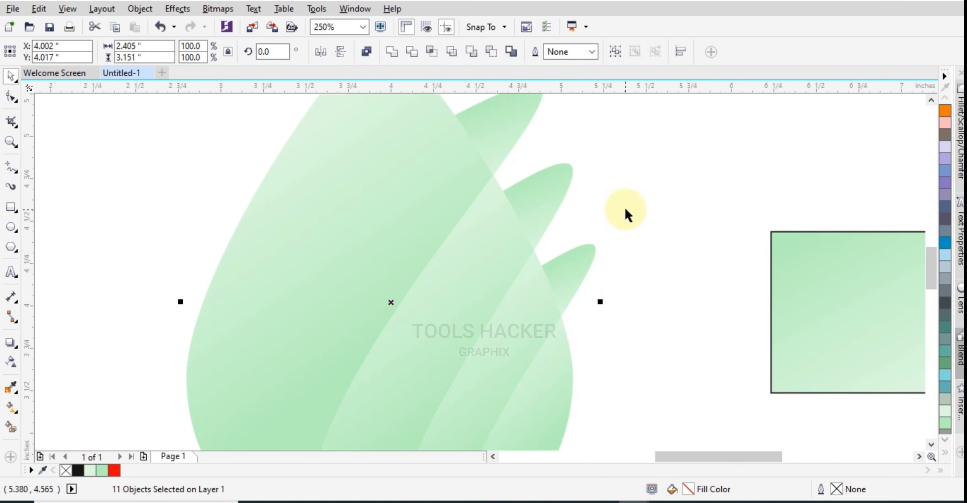
scroll(625, 210, down, 1)
click(701, 248)
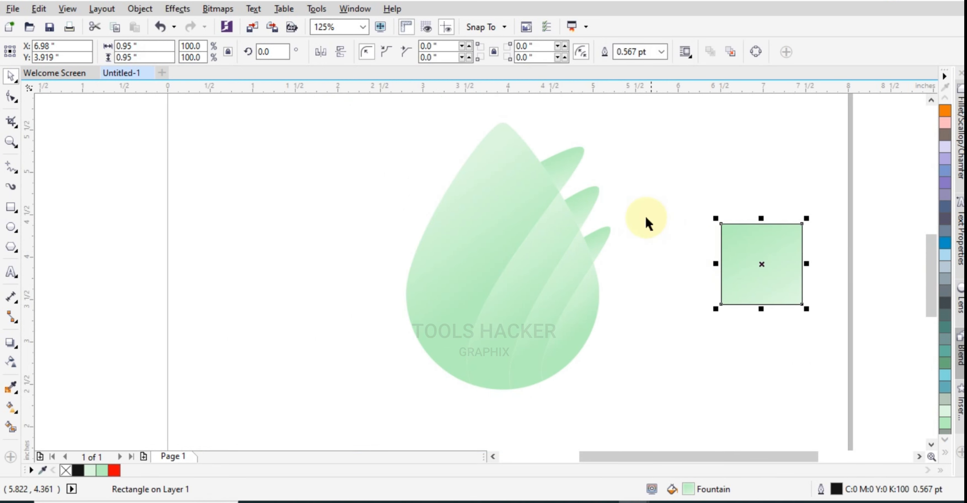
Draw a closed triangle about 0.44 by 0.75 inches joining the uppermost leaf tip's end with two points near the drop's right edge
scroll(596, 173, up, 1)
scroll(524, 263, up, 1)
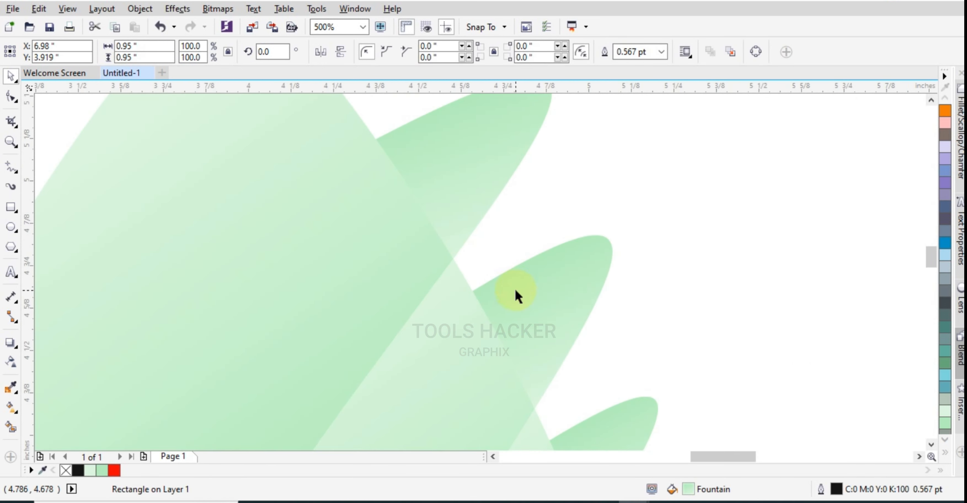
click(11, 167)
scroll(523, 203, down, 1)
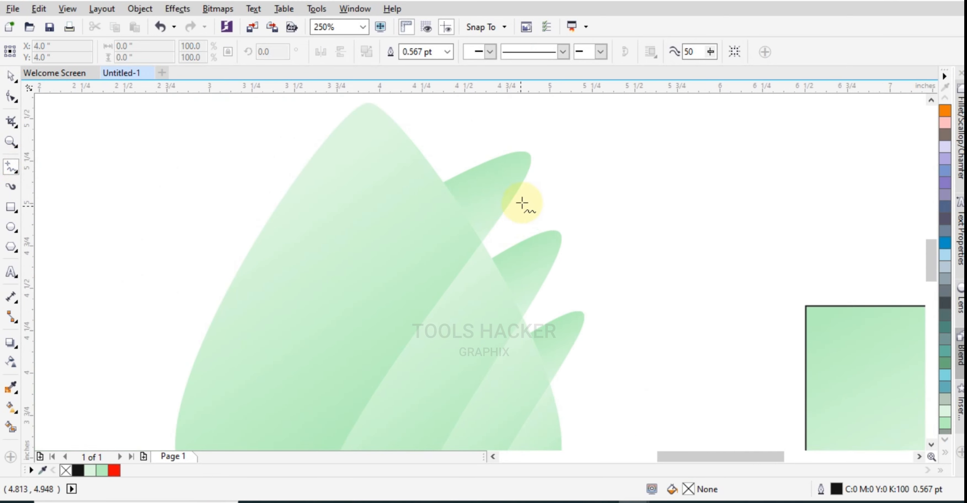
scroll(525, 181, up, 1)
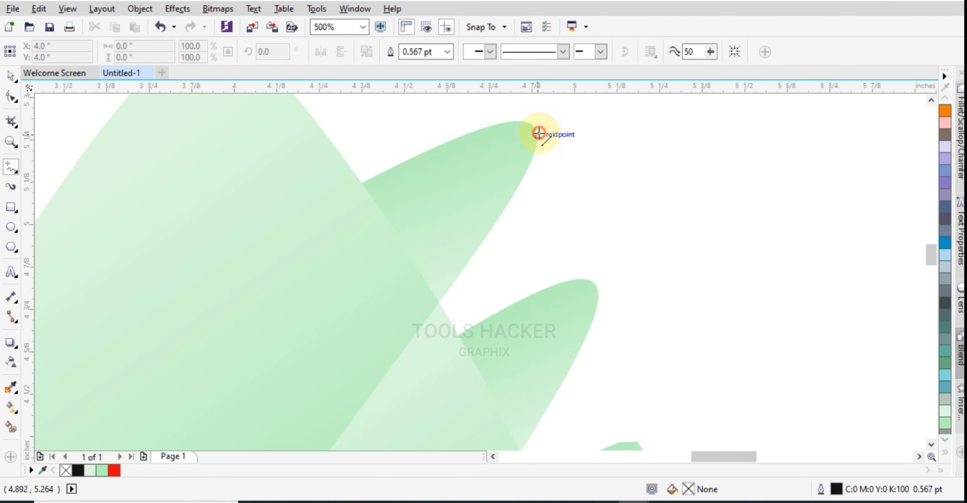
click(538, 134)
click(488, 387)
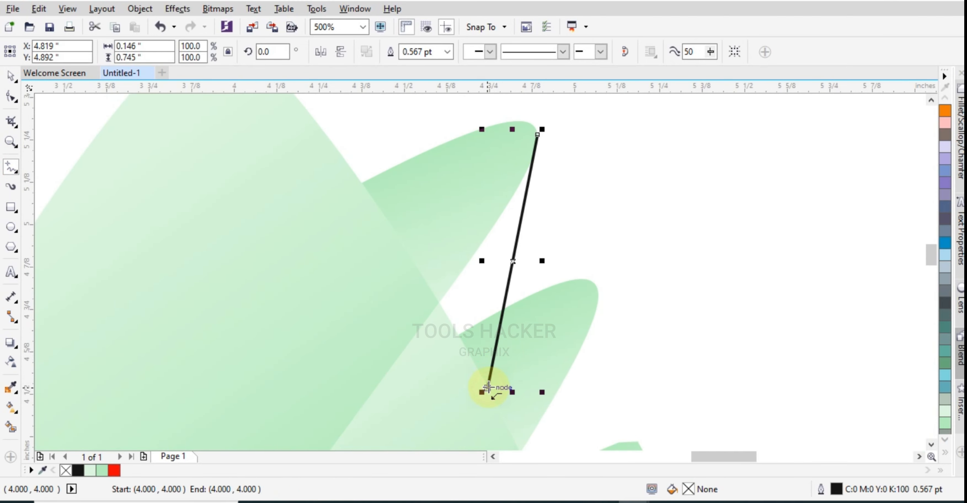
drag(488, 387, 538, 134)
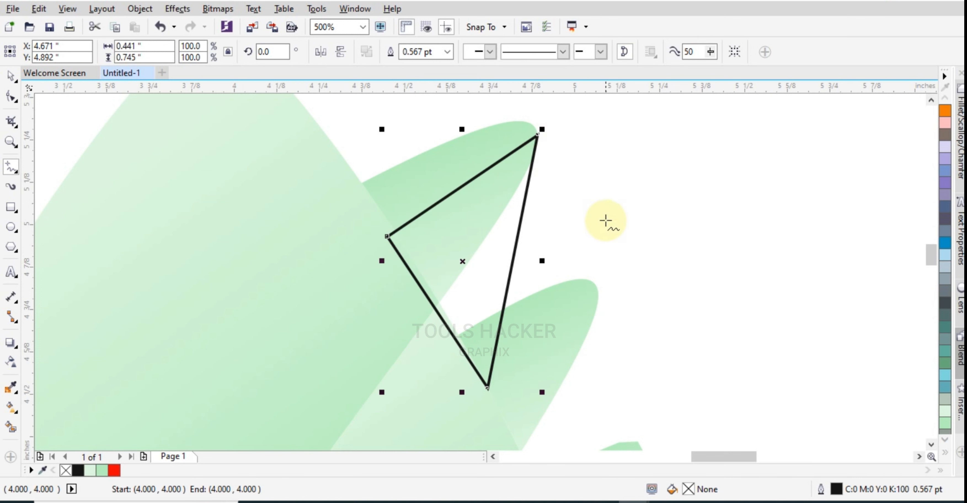
Fill the triangle with light green C:40 M:0 Y:40 K:0 and remove its outline
click(11, 76)
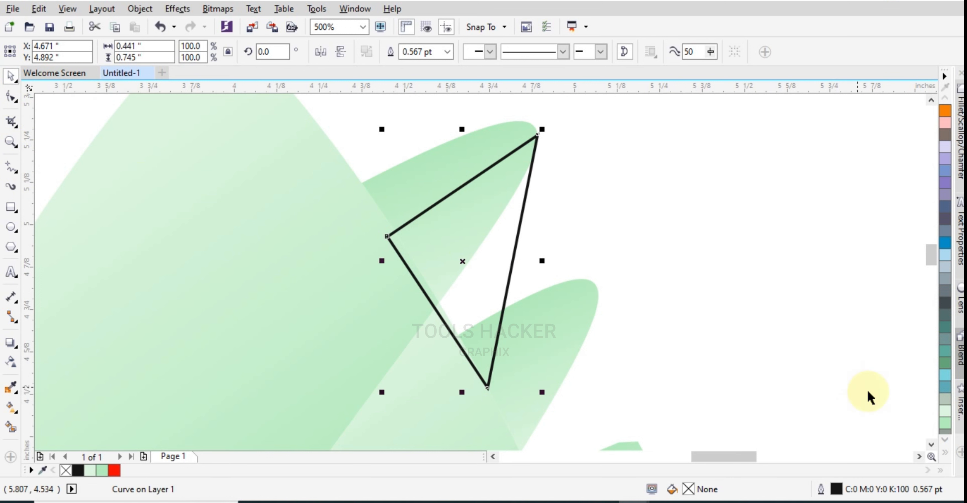
click(944, 423)
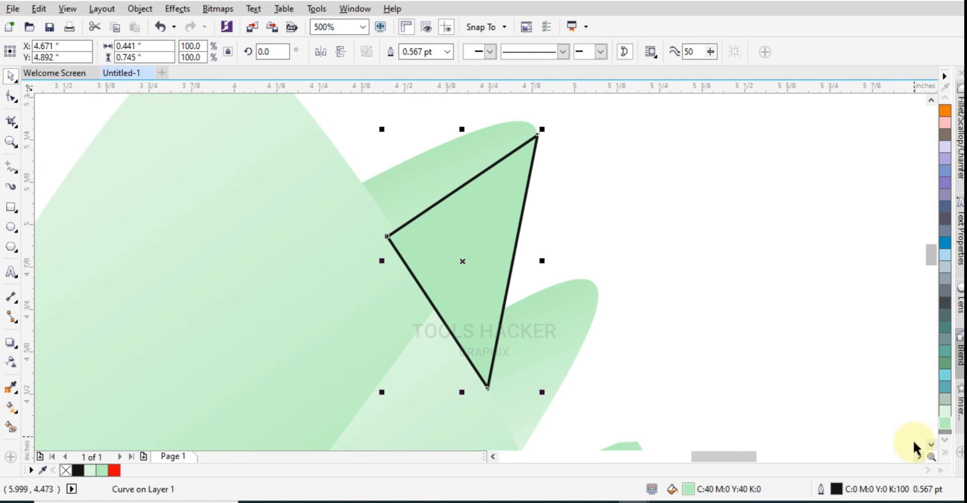
click(946, 451)
right_click(897, 100)
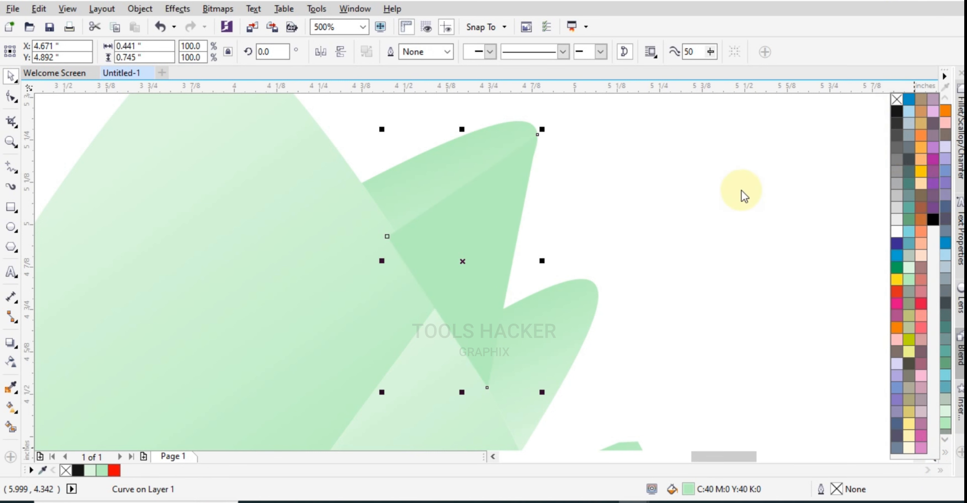
key(ctrl+z)
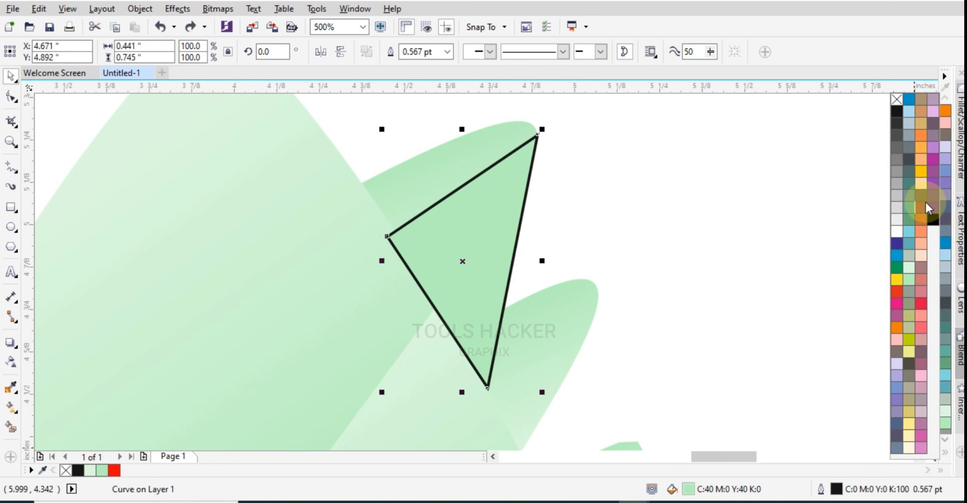
right_click(898, 99)
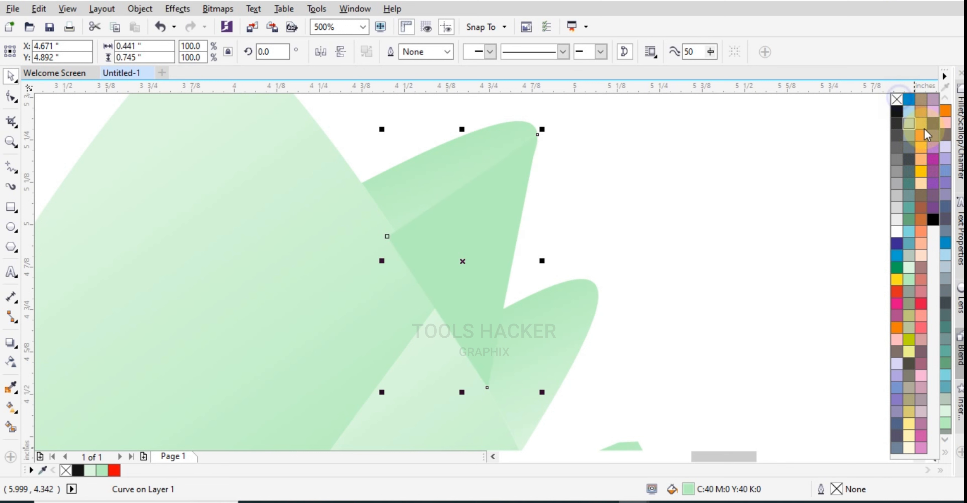
Send the light green triangle behind the leaf shapes and bend its outer edge into a gentle S-curve
click(477, 260)
key(shift+Page_Down)
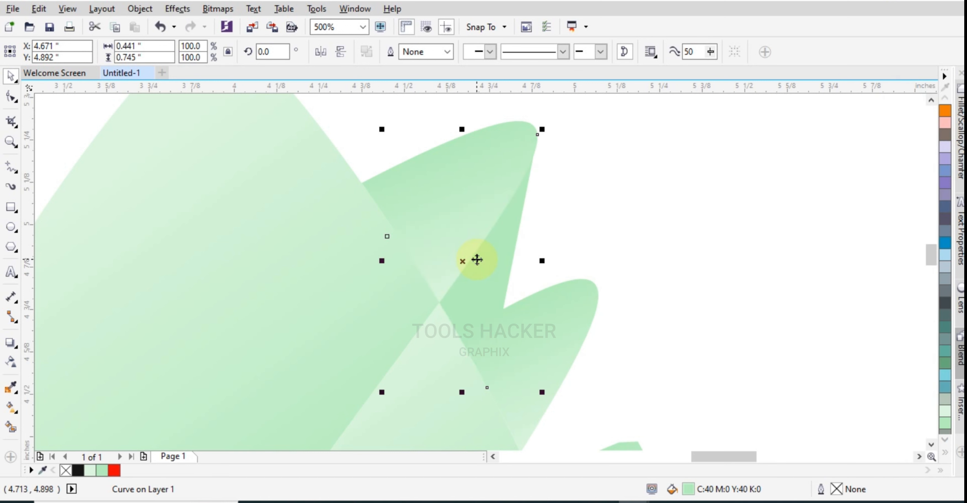
click(10, 97)
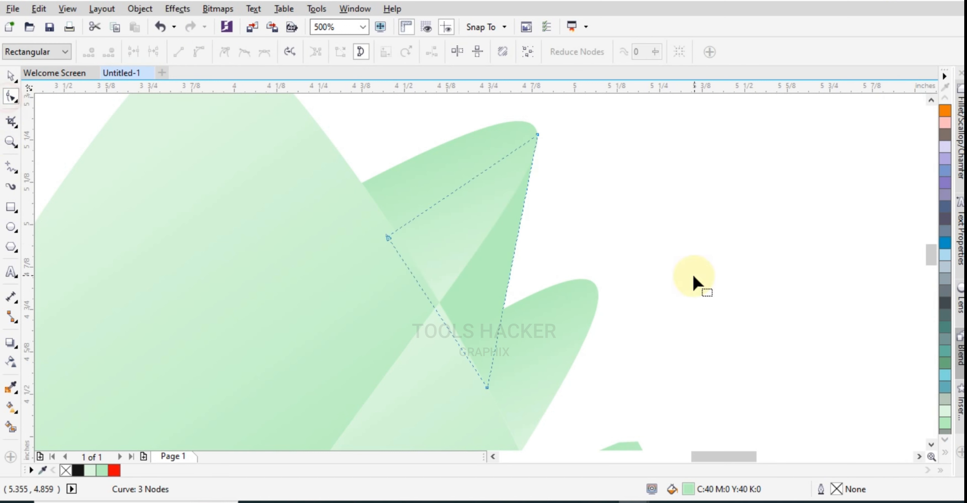
click(515, 245)
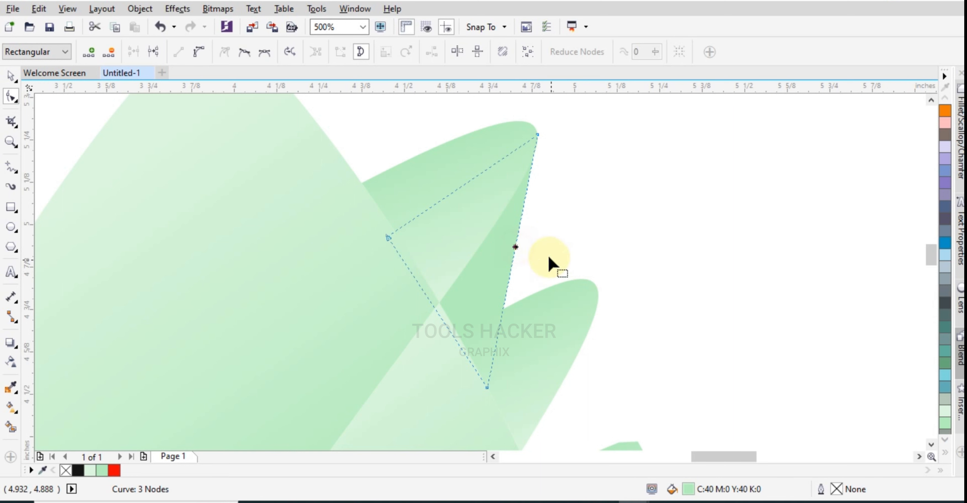
click(203, 53)
drag(504, 304, 469, 309)
drag(522, 221, 544, 222)
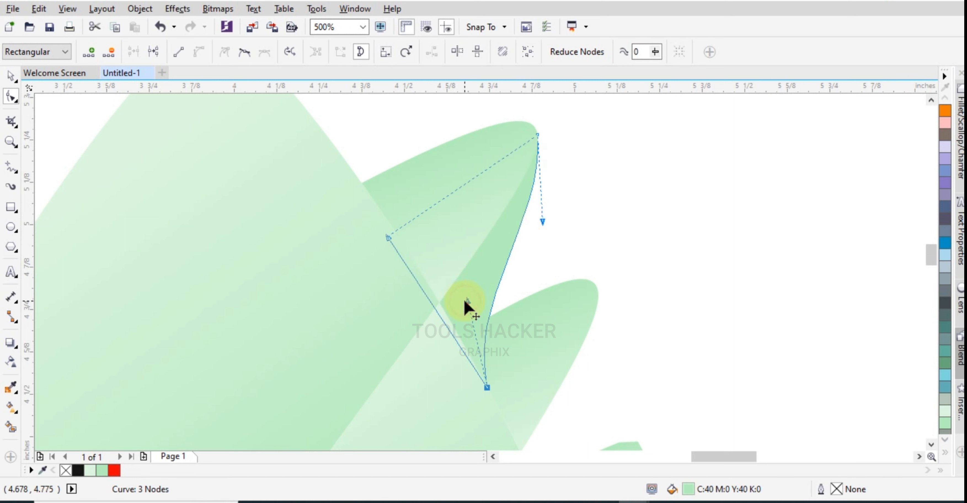
drag(542, 222, 541, 229)
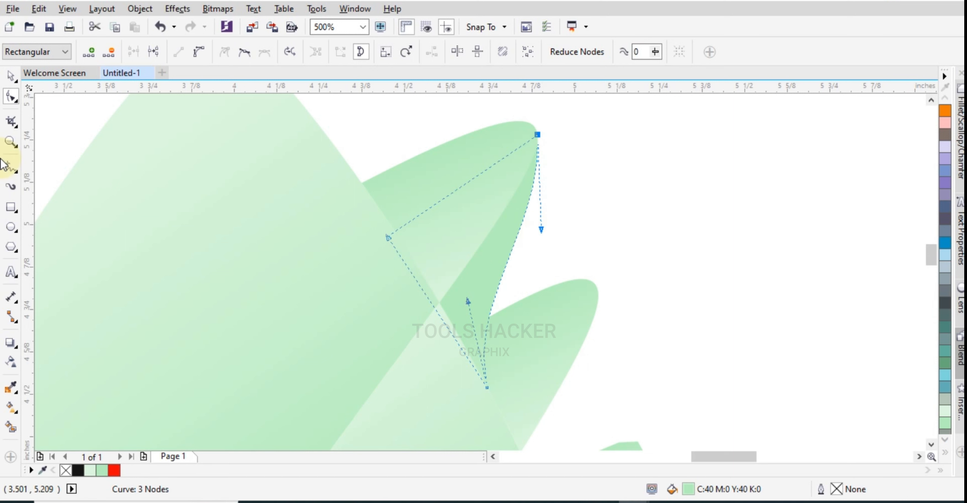
click(11, 76)
scroll(537, 211, down, 1)
scroll(531, 260, up, 1)
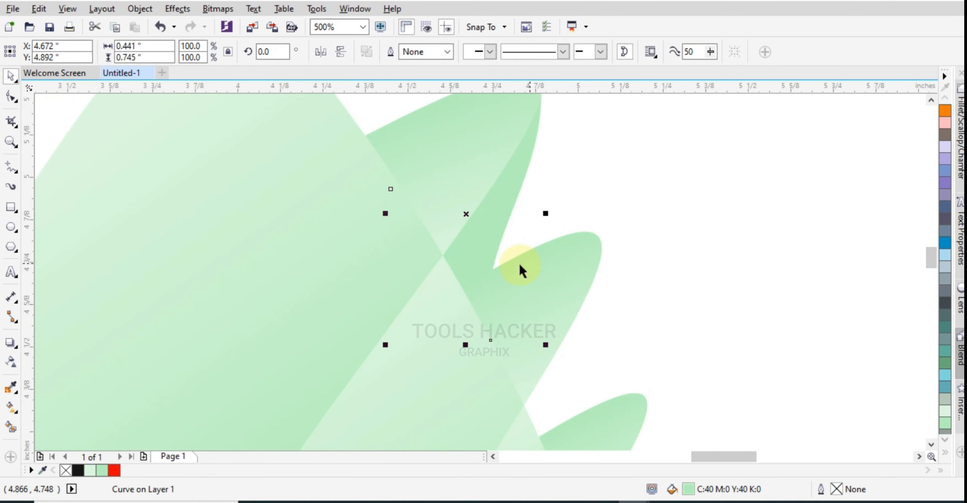
click(12, 406)
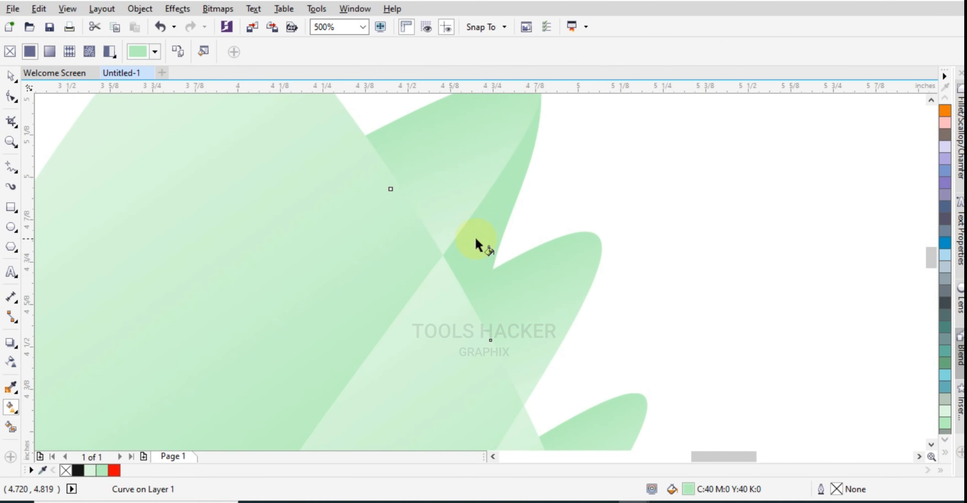
click(8, 77)
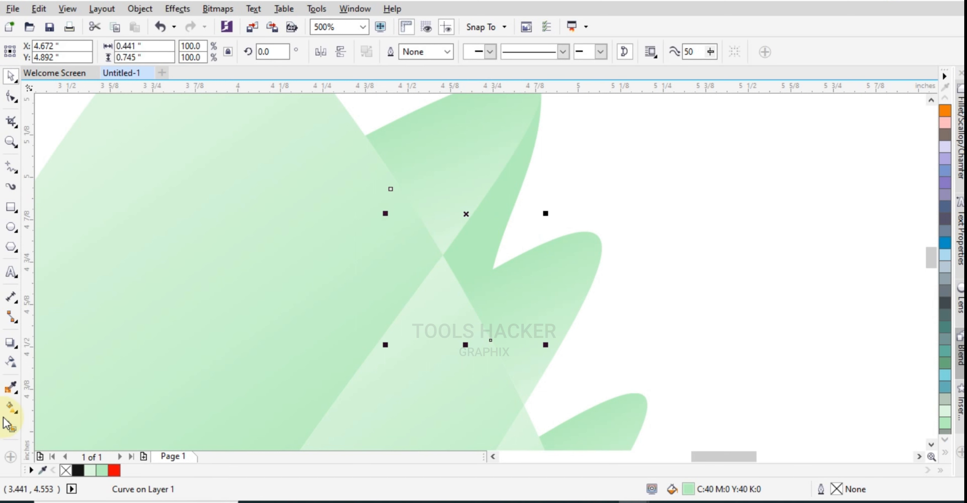
click(10, 408)
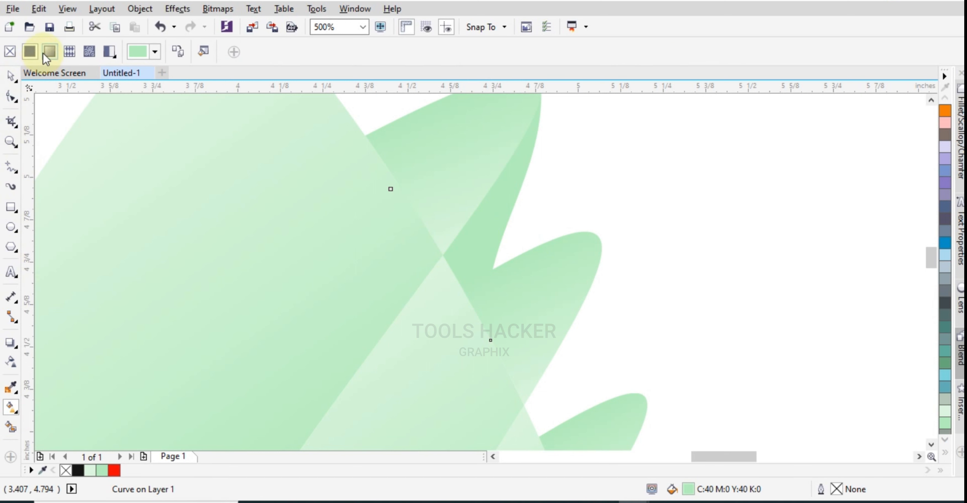
click(11, 362)
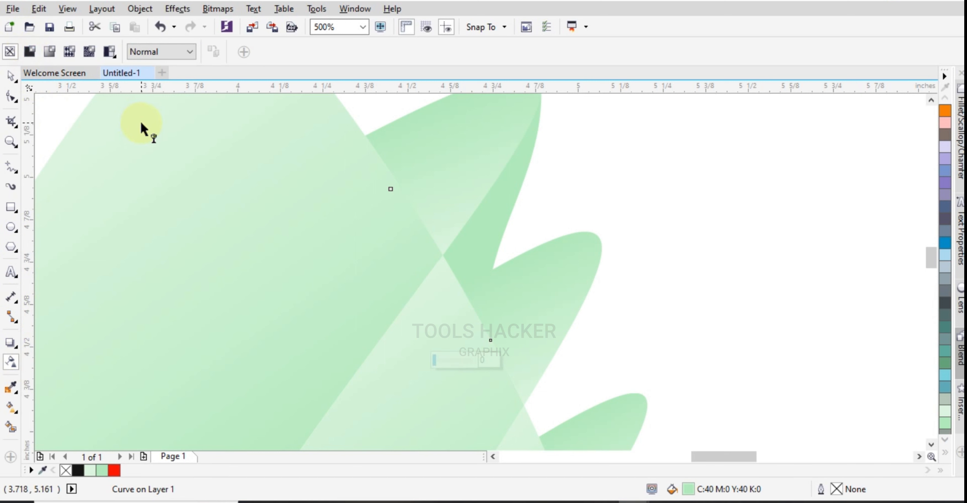
click(11, 76)
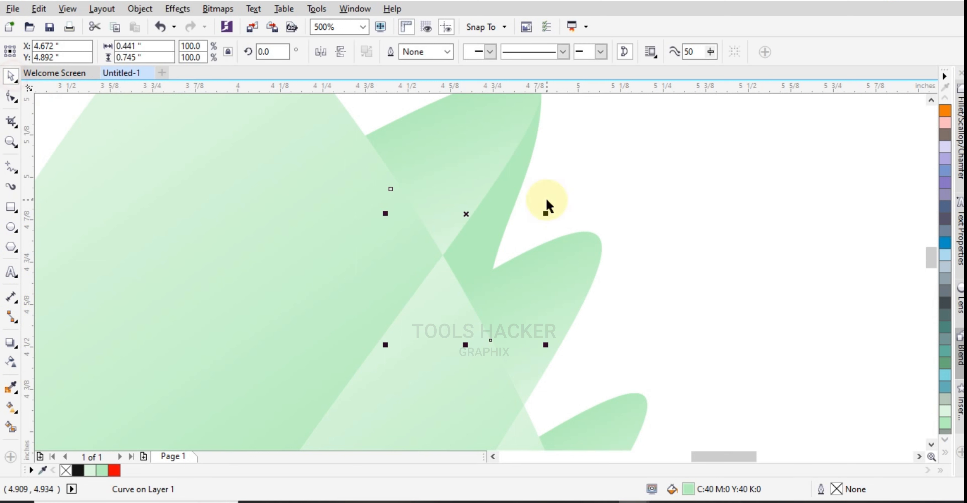
Apply a uniform transparency of 50 to the curved shape behind the uppermost leaf tip
click(13, 363)
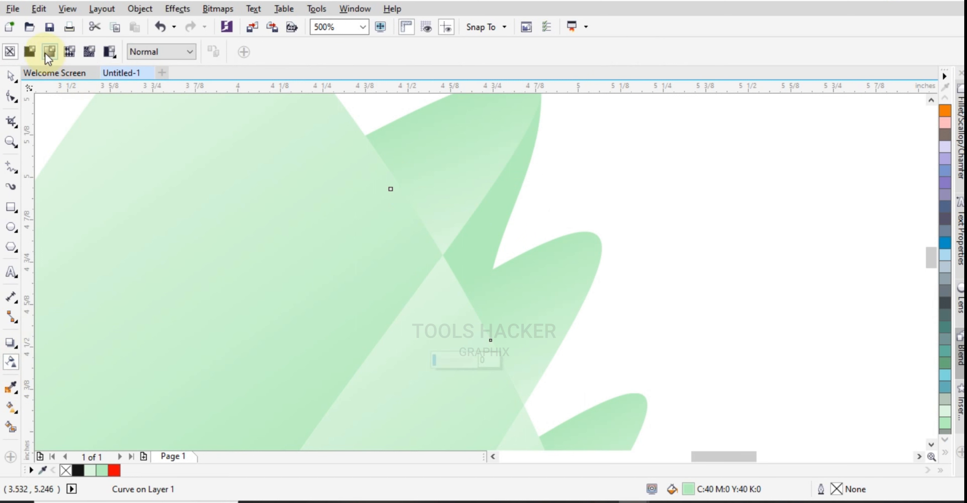
click(37, 53)
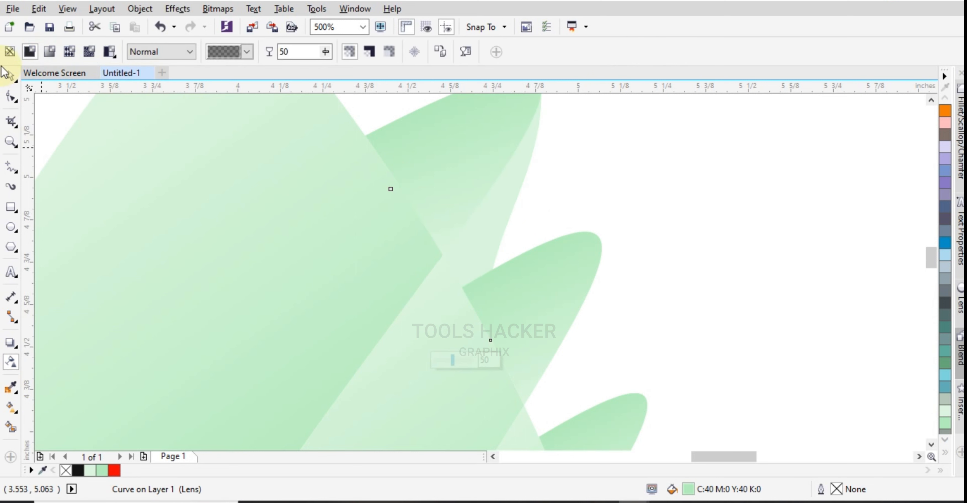
click(11, 76)
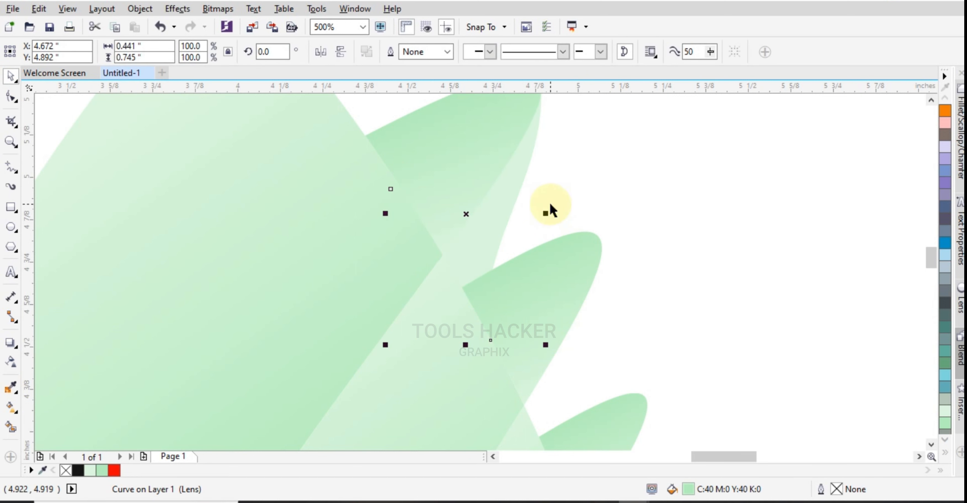
scroll(550, 210, down, 2)
scroll(544, 207, up, 2)
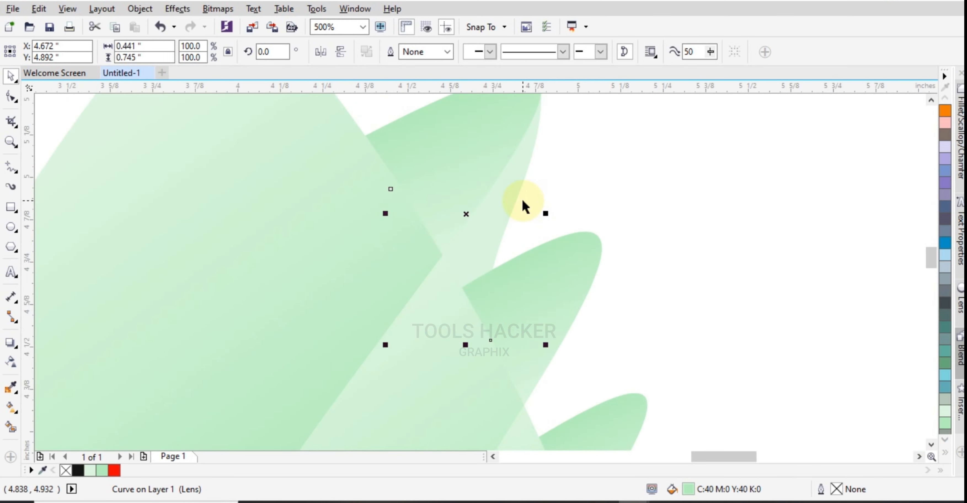
scroll(524, 205, down, 2)
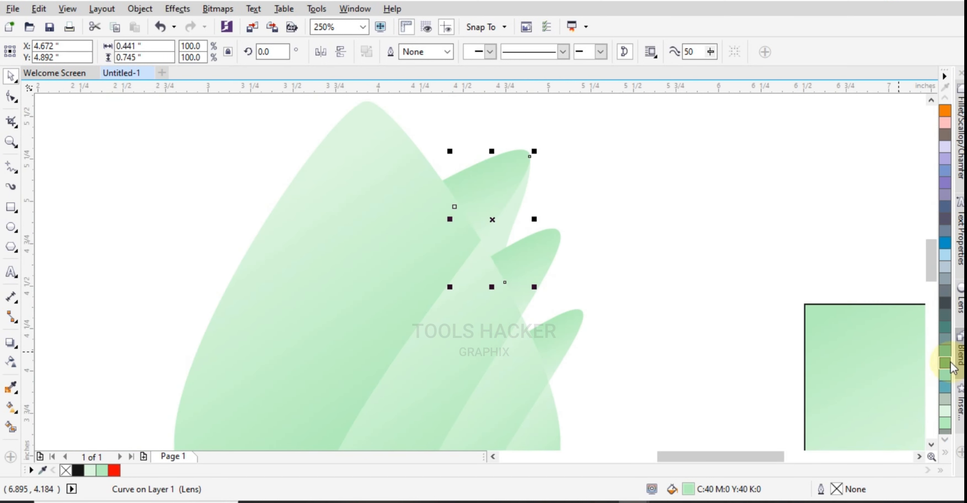
Try teal C:60 M:0 Y:40 K:20, yellow-green C:40 M:0 Y:100 K:0 and mint green C:40 M:0 Y:40 K:0 as the transparent shape's fill
click(946, 351)
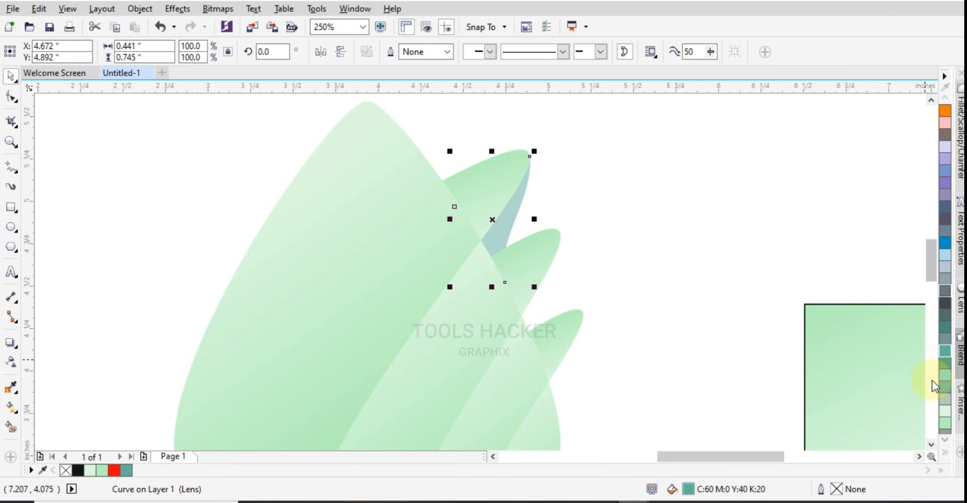
click(945, 454)
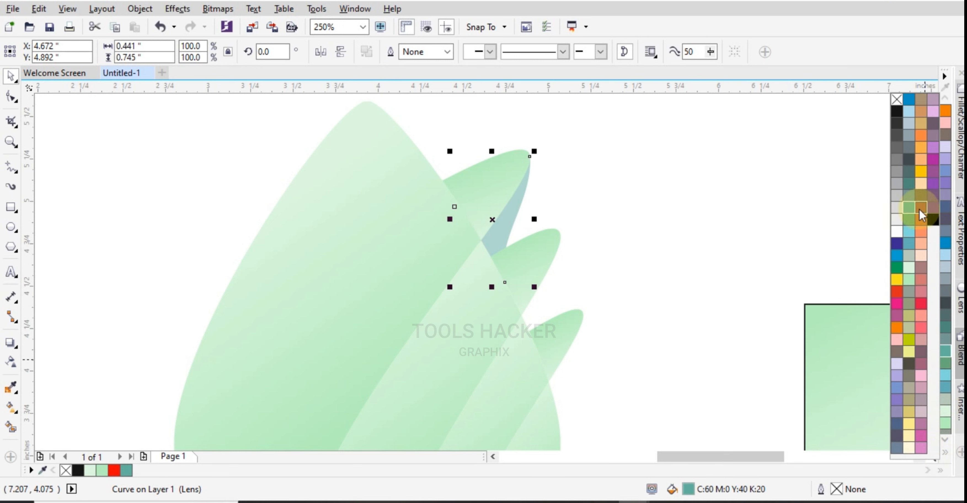
click(908, 340)
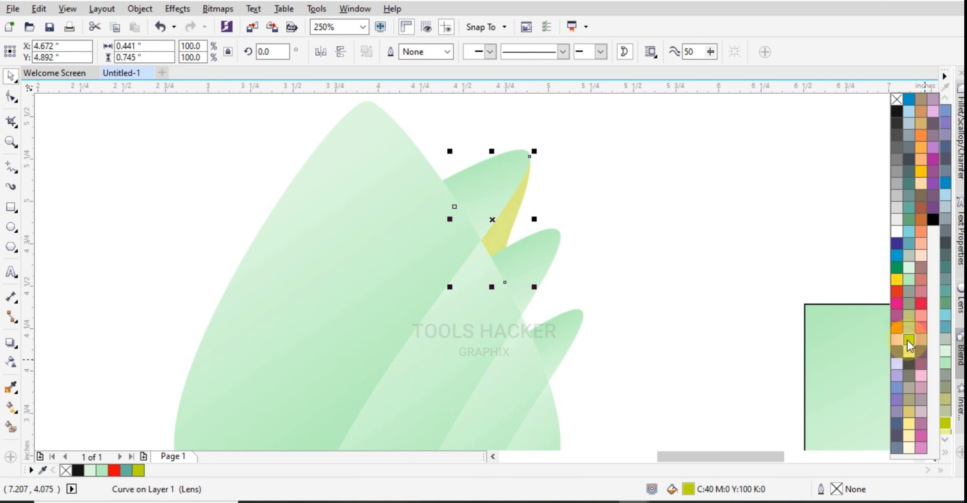
click(911, 279)
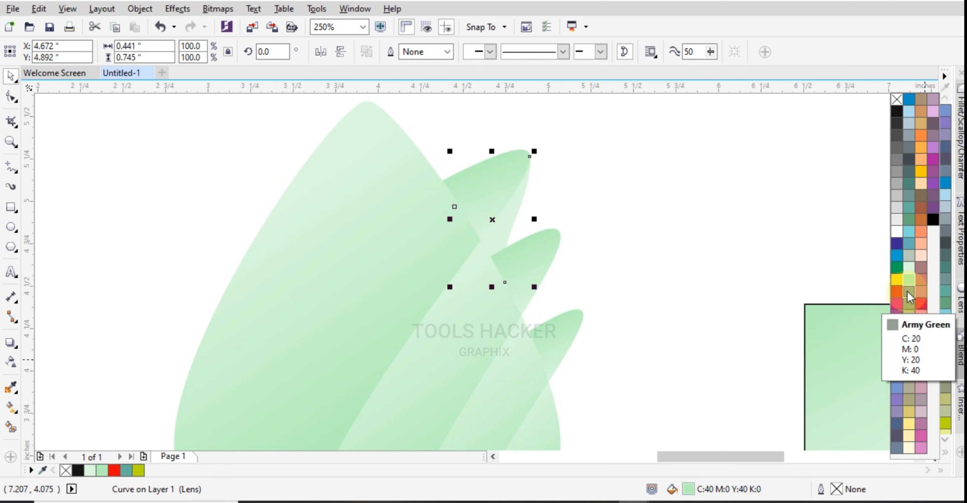
Set the transparent shape's fill to a deeper green, C:61 M:0 Y:66 K:0
click(692, 493)
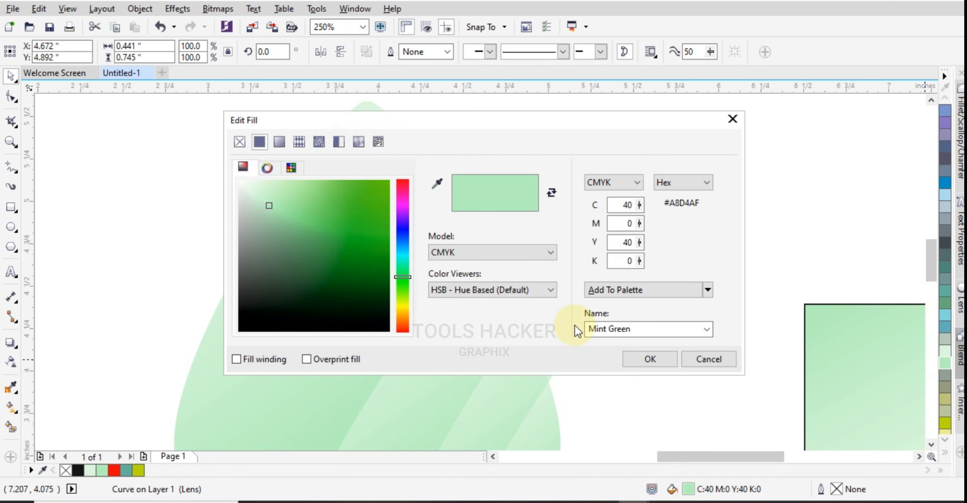
drag(275, 210, 305, 216)
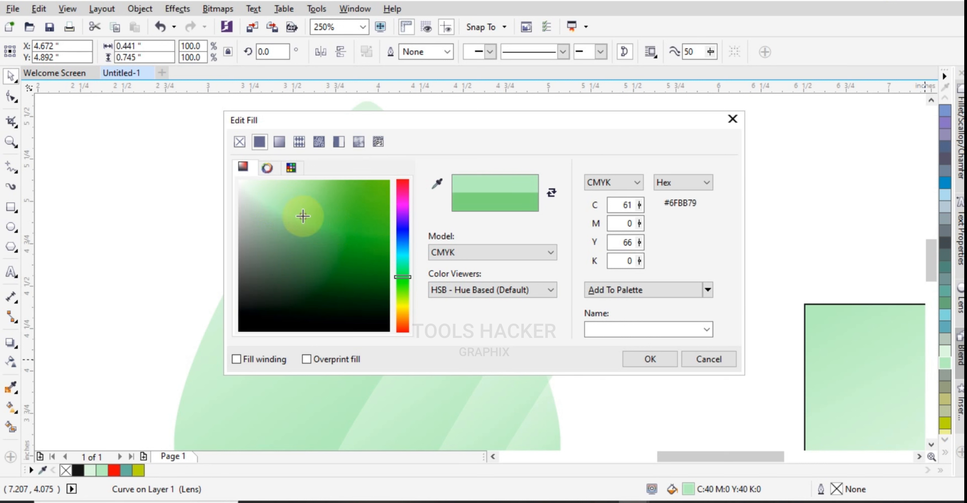
click(656, 366)
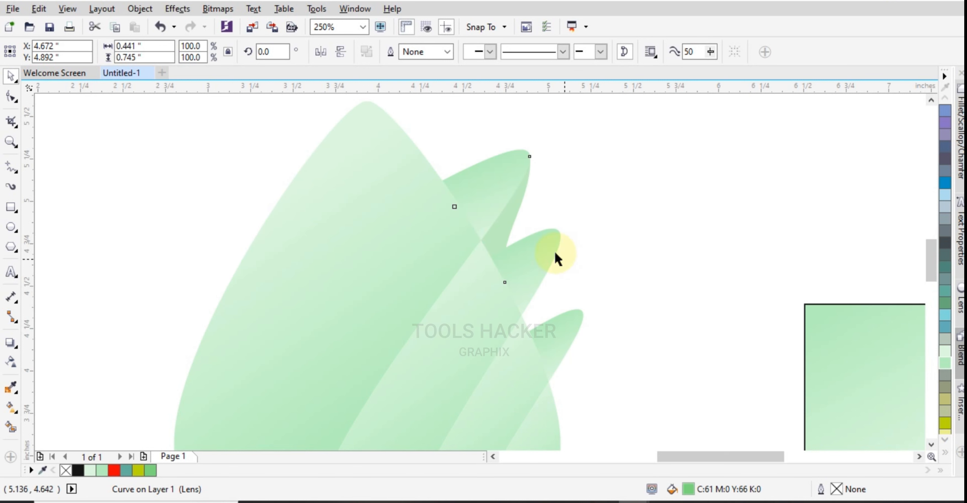
click(508, 233)
scroll(512, 260, up, 1)
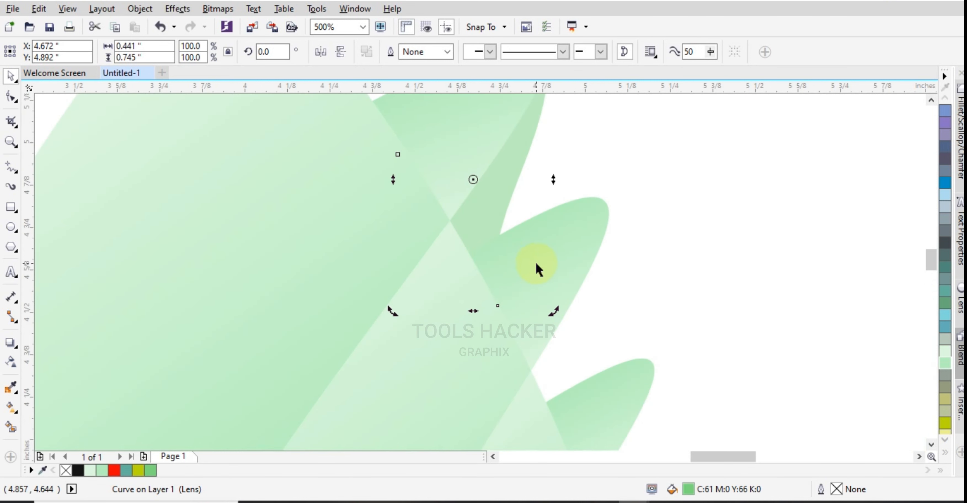
scroll(536, 263, down, 1)
click(623, 221)
click(520, 233)
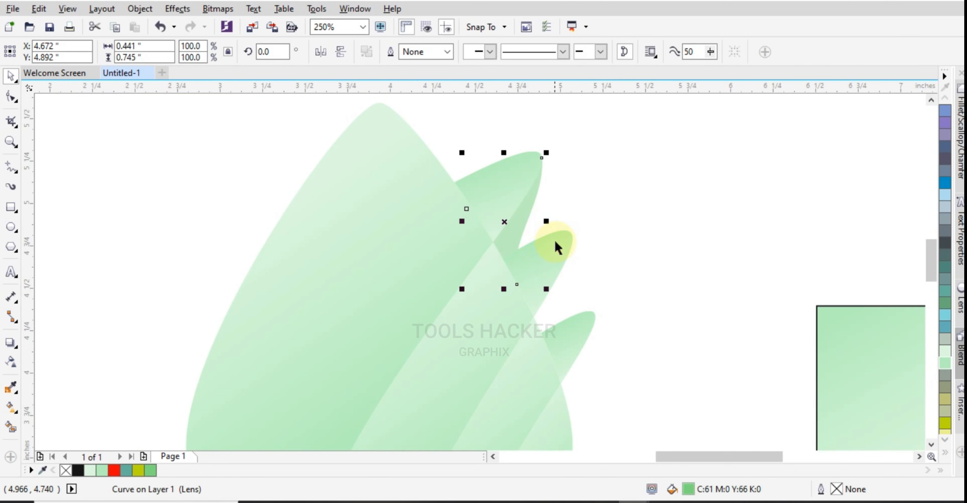
click(558, 218)
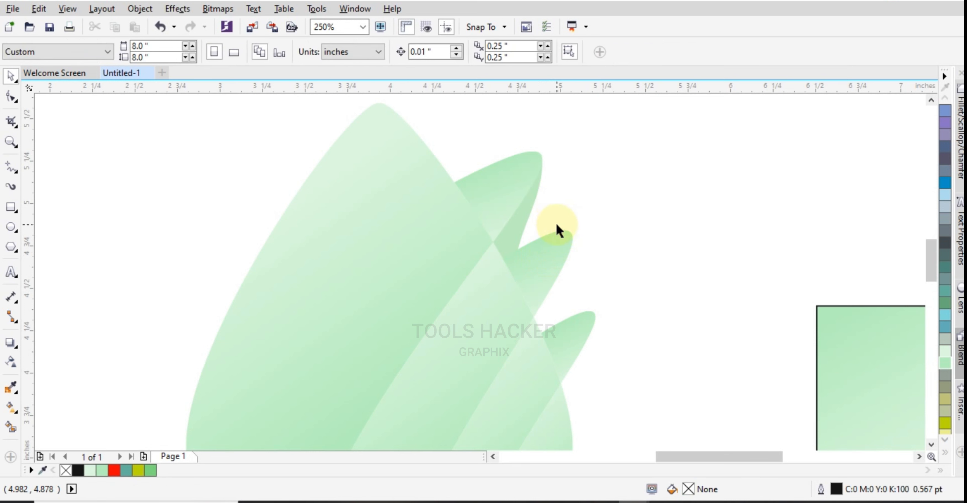
Extend the transparent shape's lowest node down along the drop's edge, making the shape about 0.44 by 0.81 inches
click(519, 229)
click(11, 96)
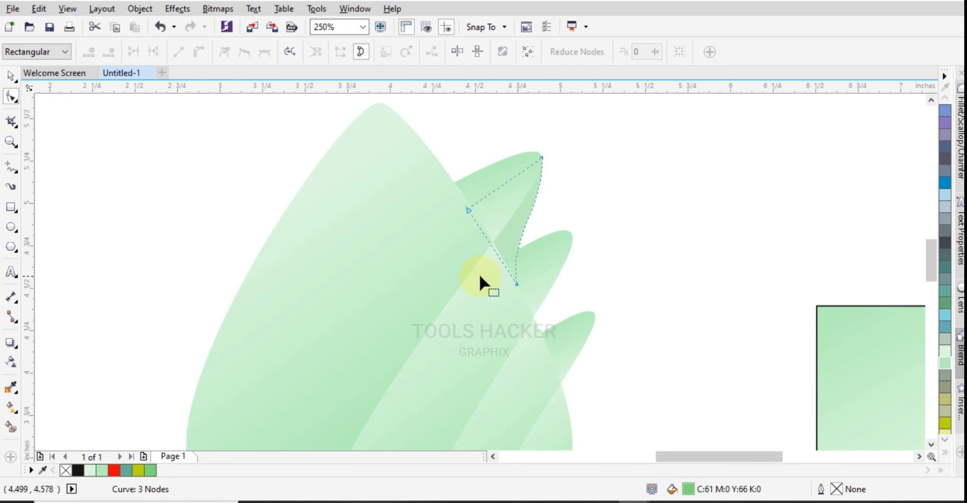
drag(516, 285, 521, 289)
drag(524, 297, 523, 295)
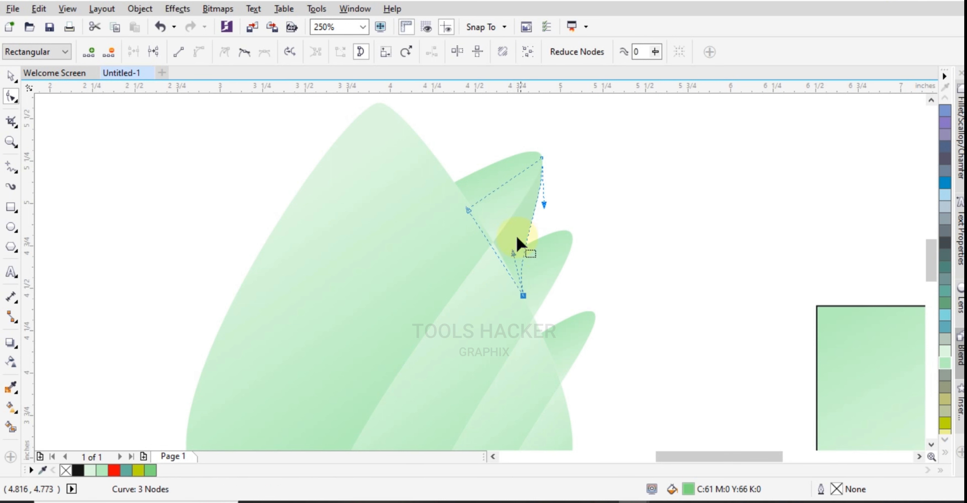
click(10, 76)
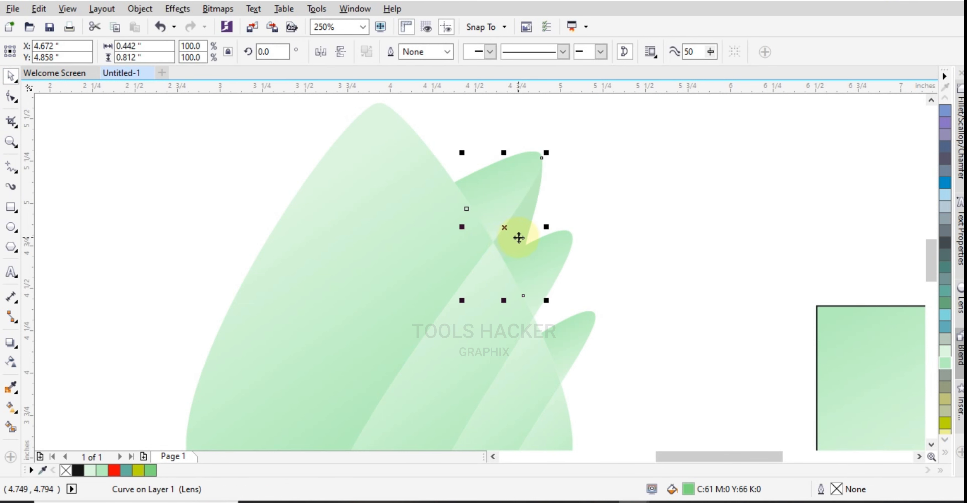
scroll(622, 182, down, 2)
scroll(620, 193, up, 1)
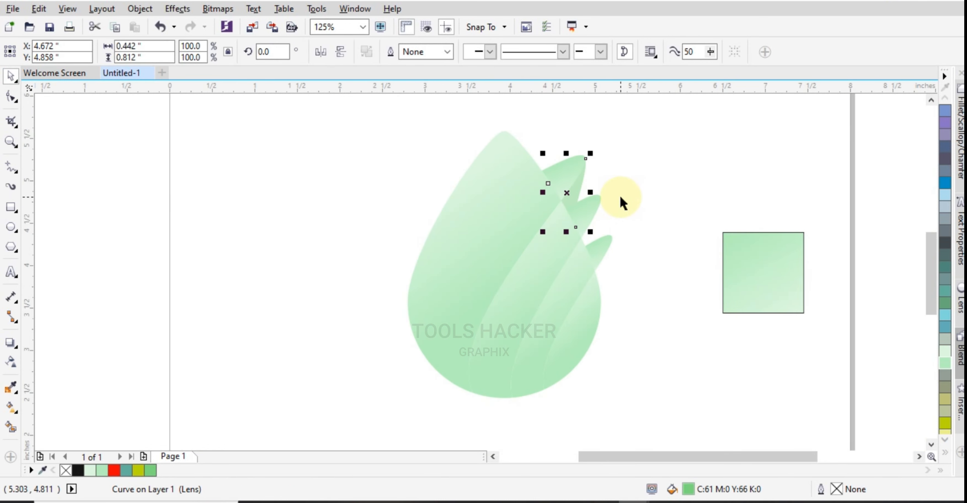
click(620, 194)
scroll(619, 194, up, 1)
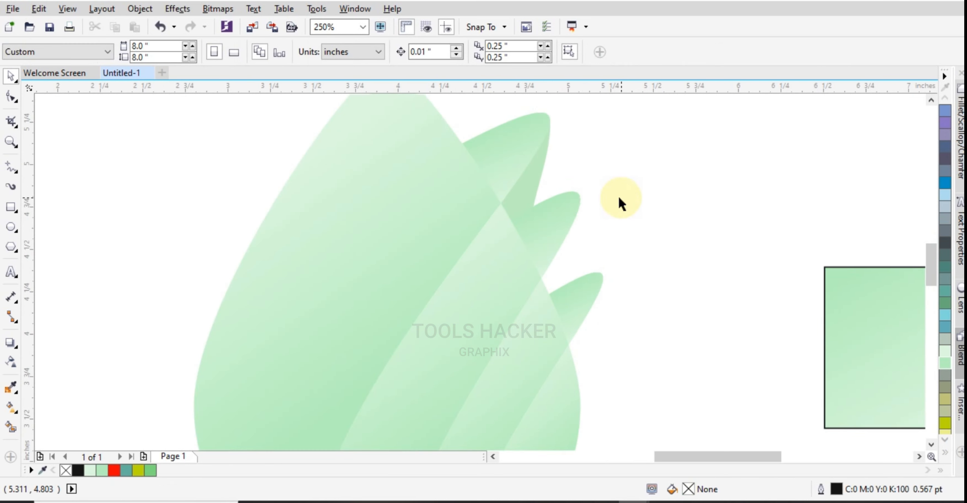
Redirect the middle leaf tip's gradient to run from green at its outer edge to pale green at the notch below the uppermost tip
click(570, 221)
scroll(569, 222, up, 1)
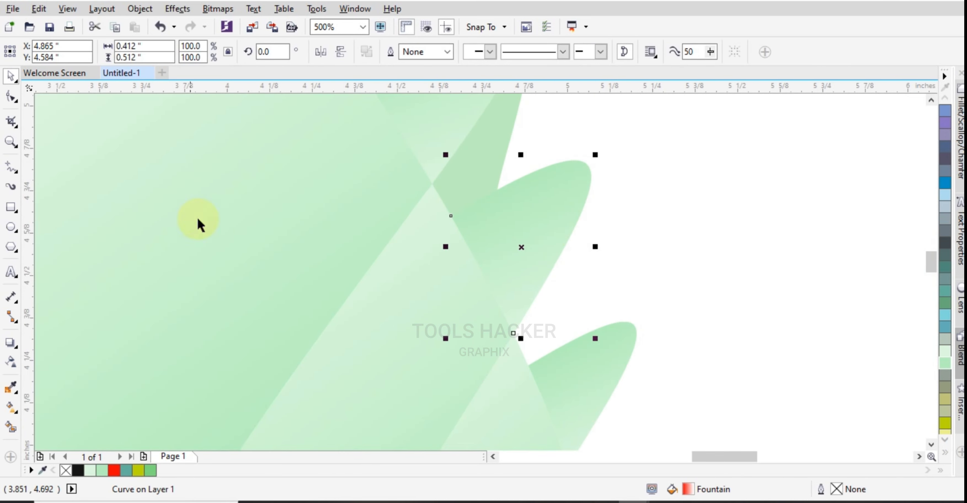
click(11, 406)
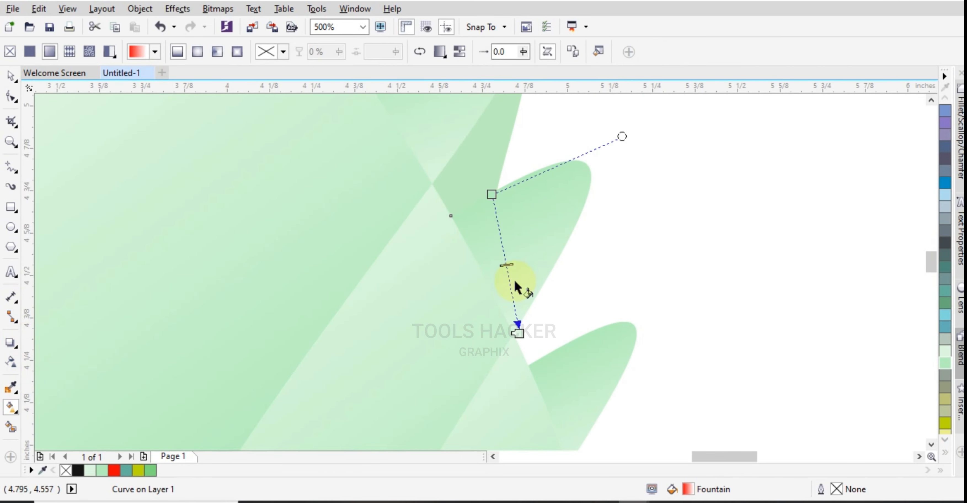
drag(518, 331, 446, 225)
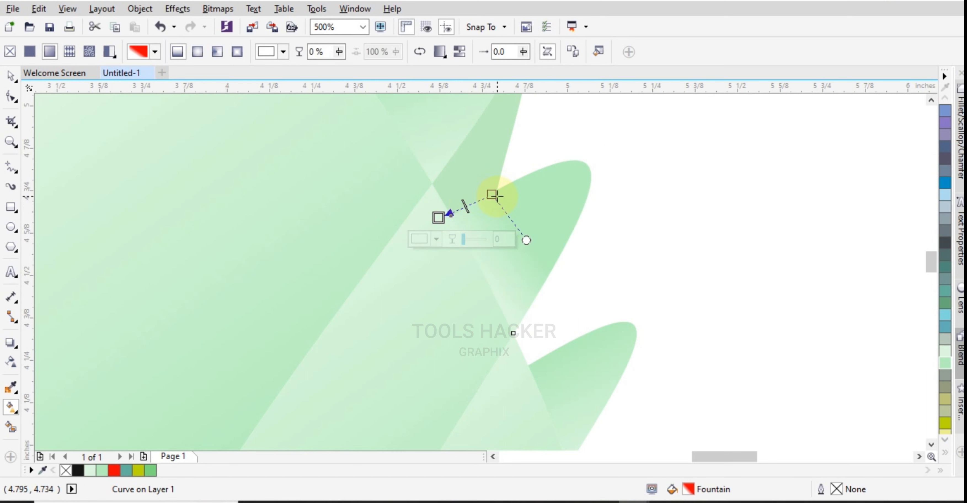
drag(493, 195, 540, 289)
drag(448, 225, 492, 199)
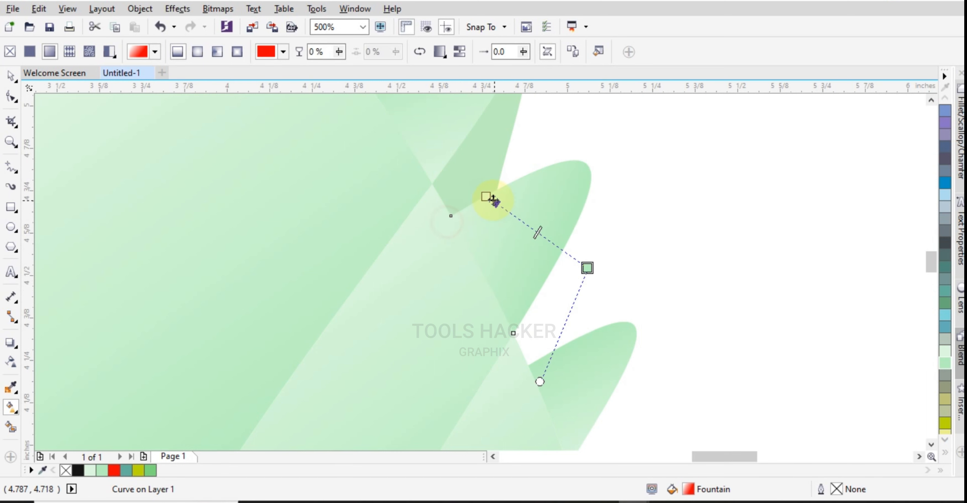
Move the green end of the middle leaf tip's gradient inward to the tip's lower outer edge
drag(588, 268, 530, 288)
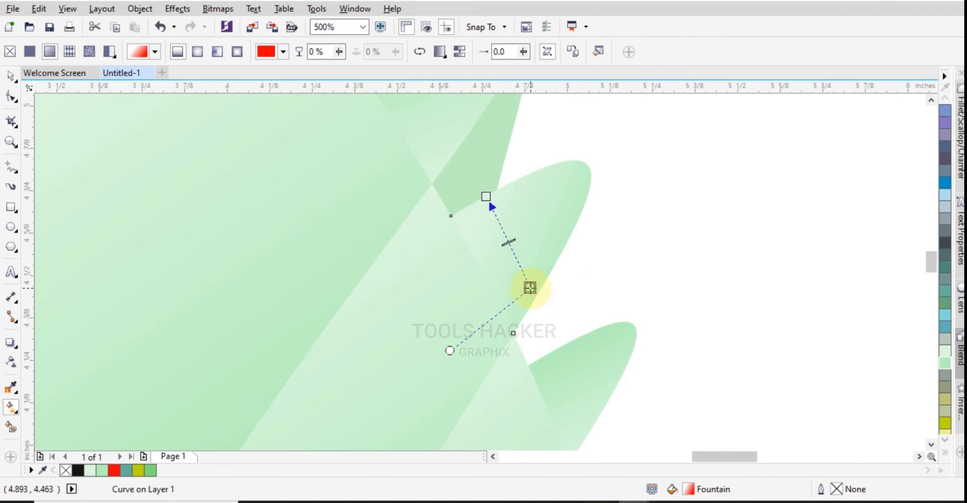
click(11, 76)
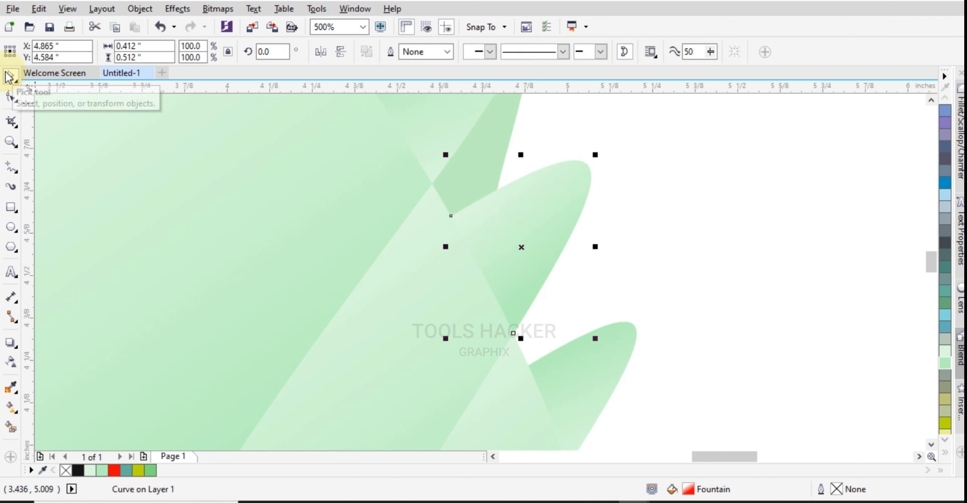
scroll(210, 195, down, 2)
click(449, 146)
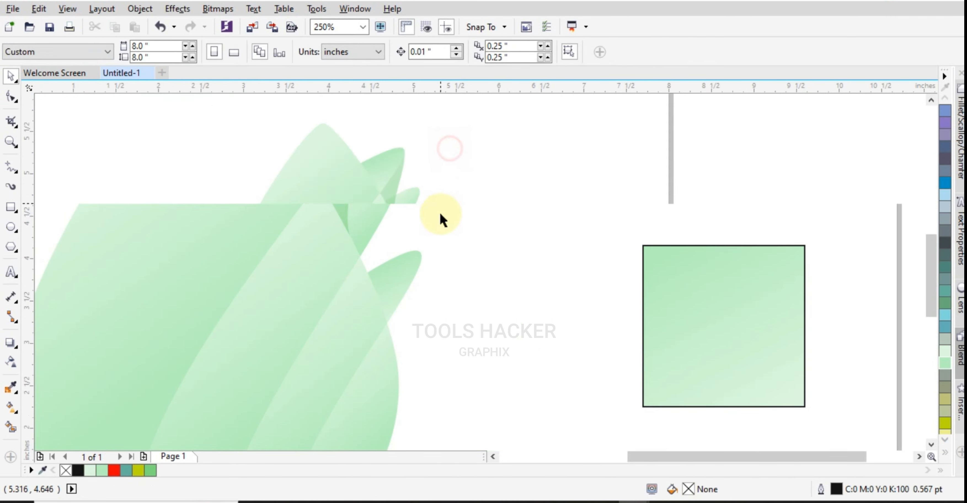
Redirect the uppermost leaf tip's gradient to run from green at its lower outer side to pale green near its upper junction with the drop
scroll(419, 199, down, 3)
scroll(416, 191, up, 2)
click(404, 180)
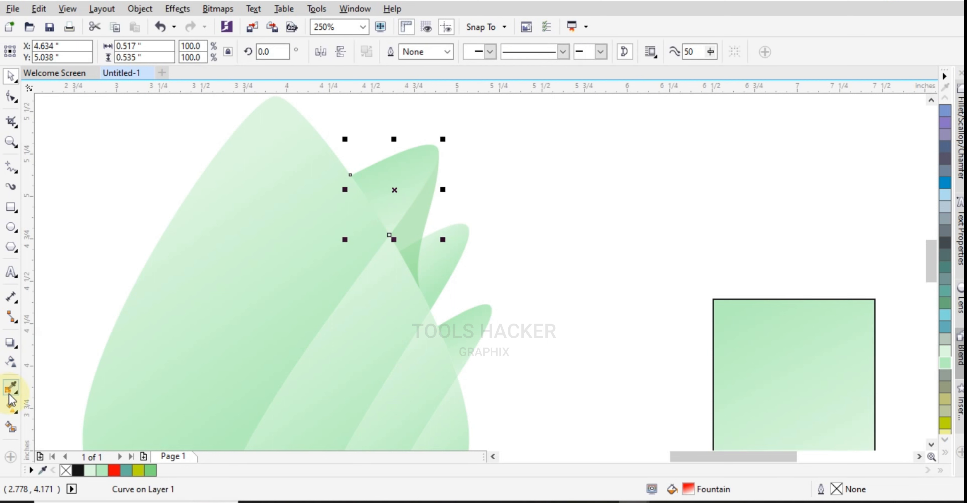
click(10, 406)
drag(393, 233, 405, 213)
drag(340, 147, 377, 165)
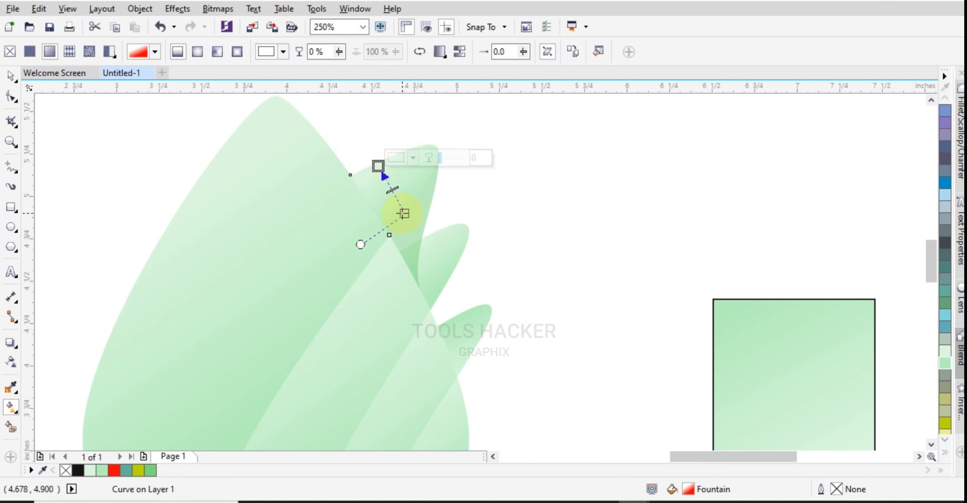
drag(404, 213, 399, 207)
drag(378, 167, 364, 178)
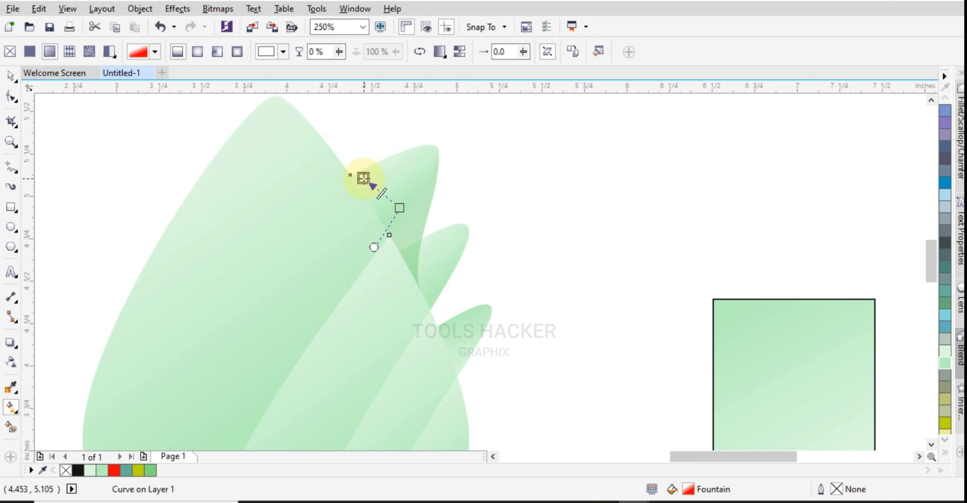
drag(399, 208, 414, 232)
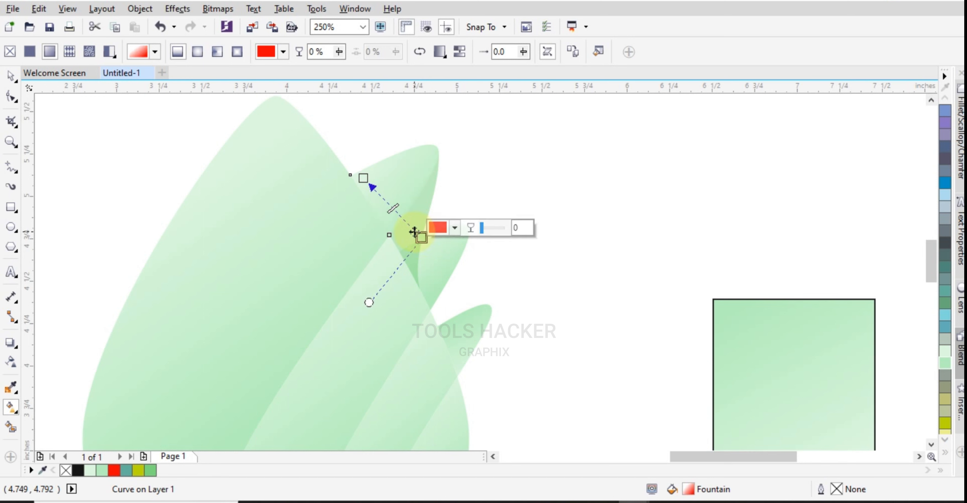
drag(364, 178, 373, 180)
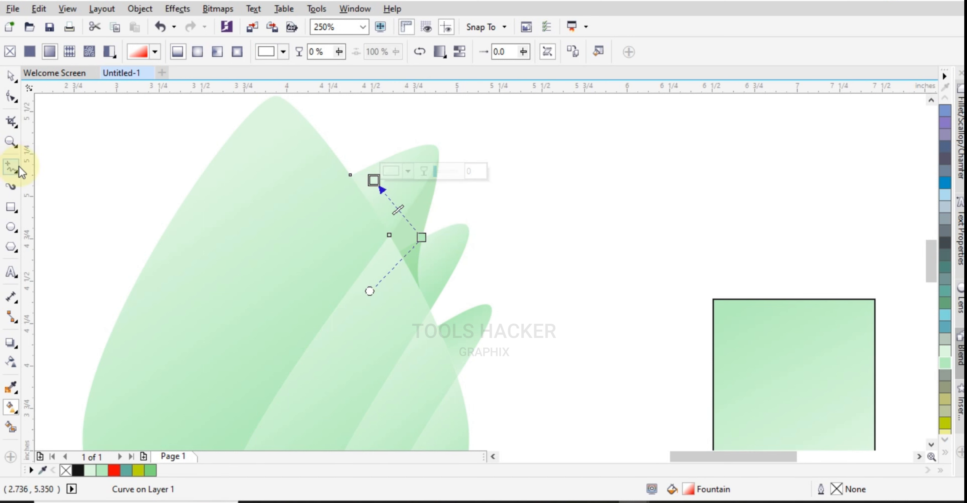
click(538, 170)
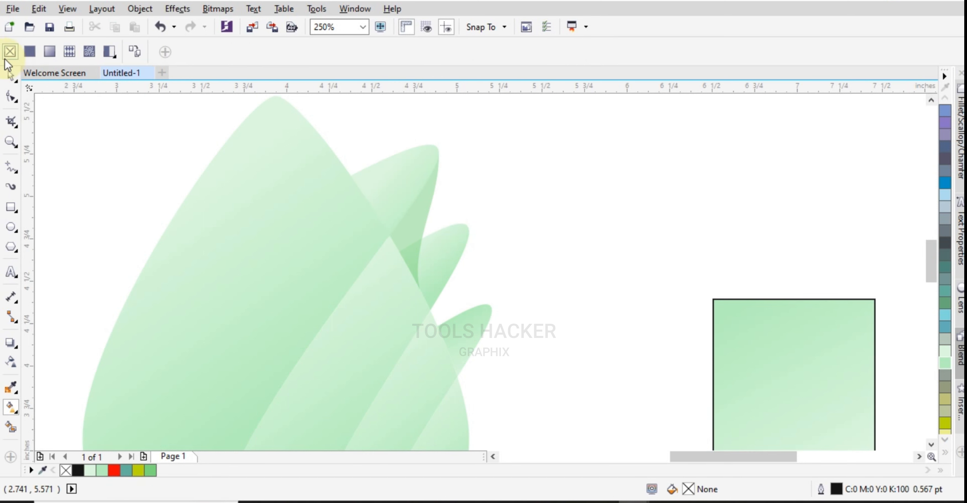
click(10, 75)
Duplicate the uppermost tip's transparent green shape onto the middle leaf tip
scroll(427, 295, up, 2)
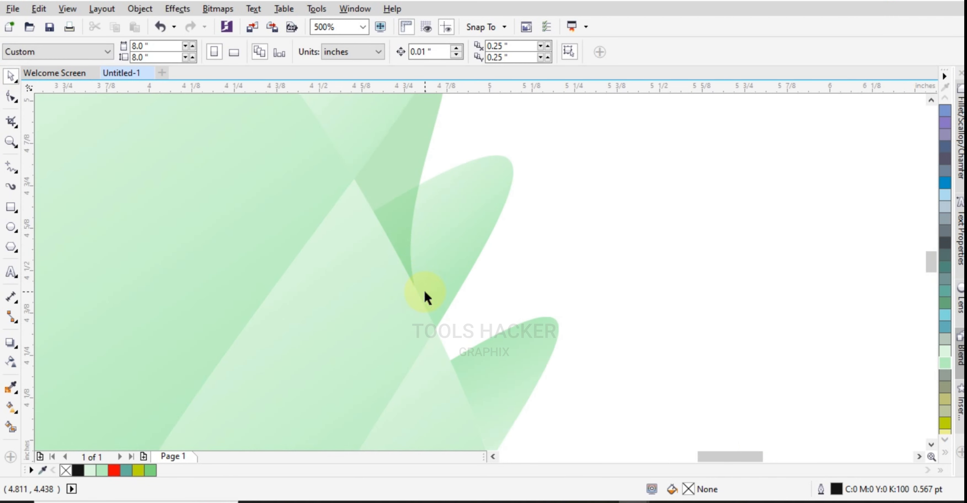
click(406, 252)
scroll(441, 243, down, 2)
click(427, 196)
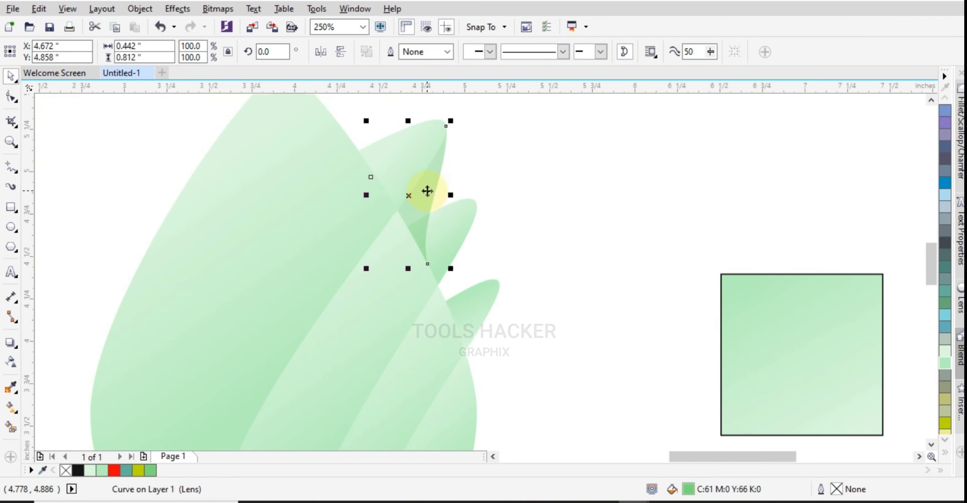
drag(432, 191, 461, 269)
Nudge the duplicate transparent shape so its upper corner meets the middle leaf tip's outer edge
scroll(464, 238, up, 2)
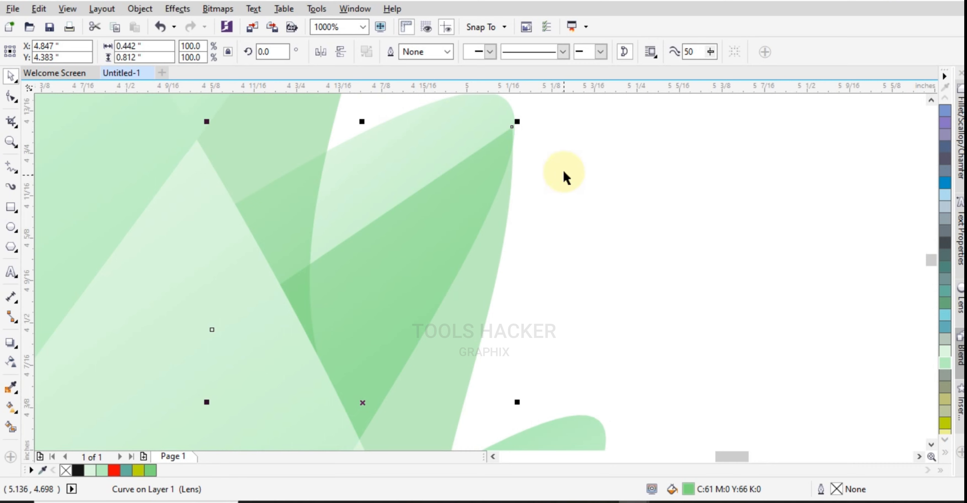
scroll(518, 143, up, 2)
click(458, 196)
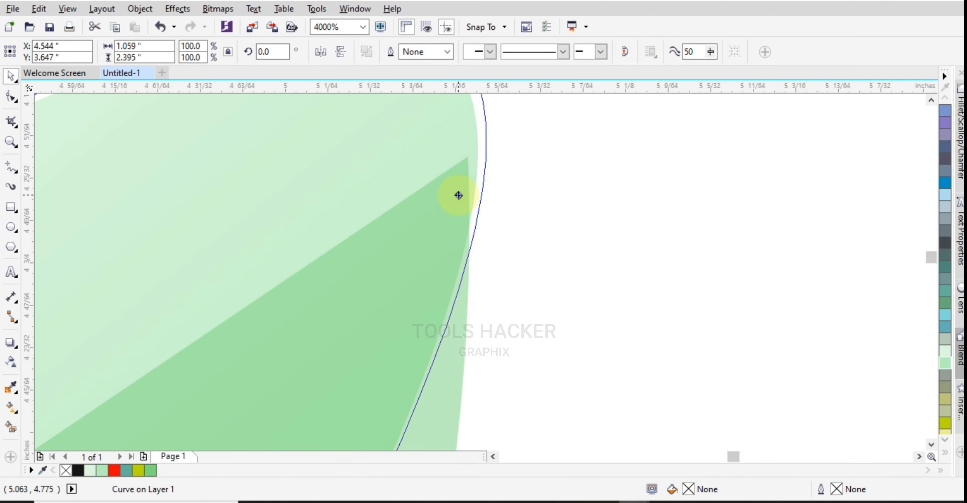
click(469, 276)
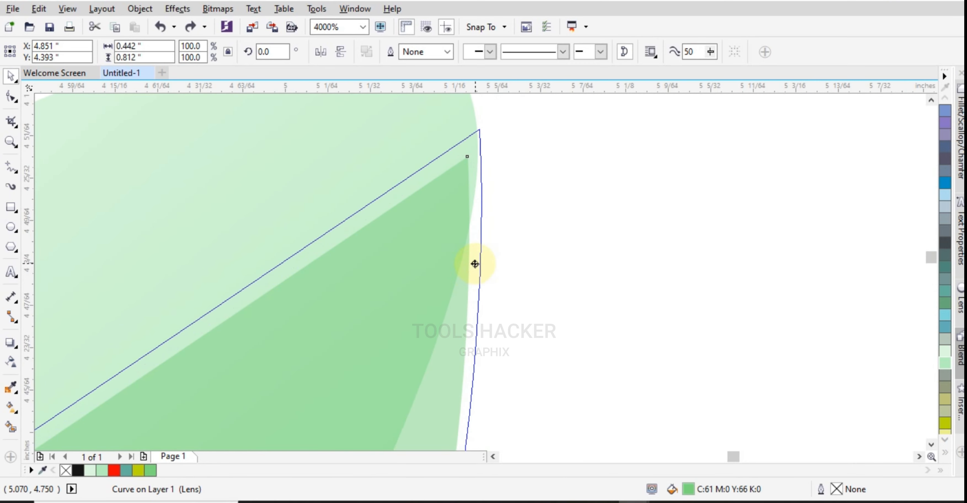
drag(474, 263, 470, 261)
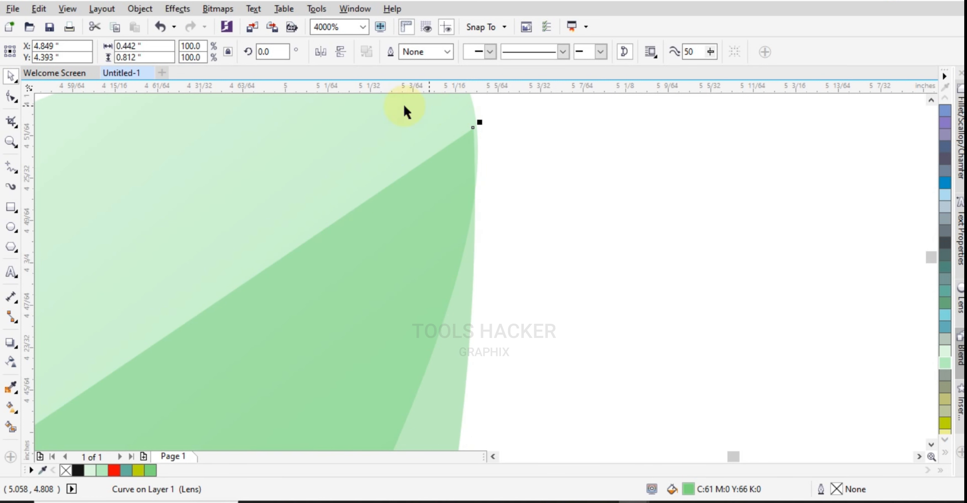
click(8, 98)
click(10, 77)
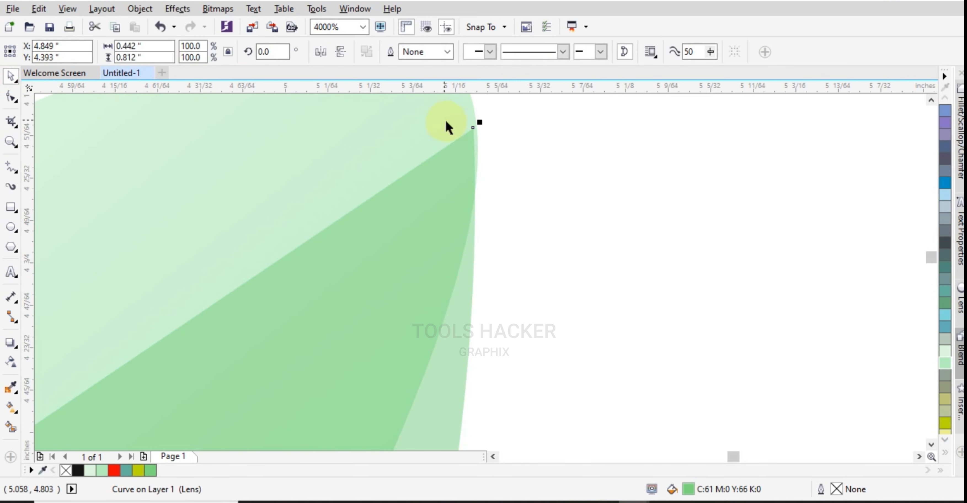
drag(474, 128, 474, 126)
Shift the duplicate transparent shape so its lowest node sits on the drop's edge, centering it at about X 4.866, Y 4.42 inches
scroll(470, 136, down, 3)
scroll(432, 224, down, 2)
scroll(432, 224, up, 2)
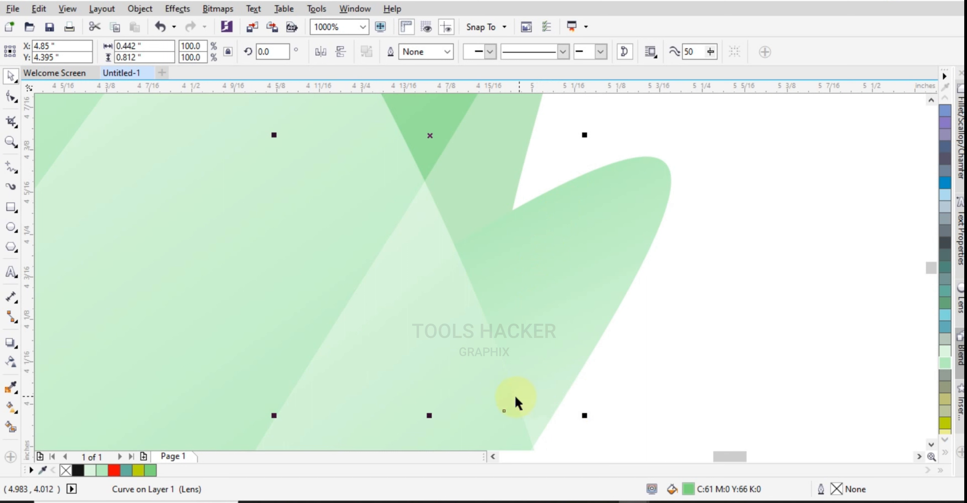
drag(507, 411, 514, 395)
scroll(469, 400, down, 2)
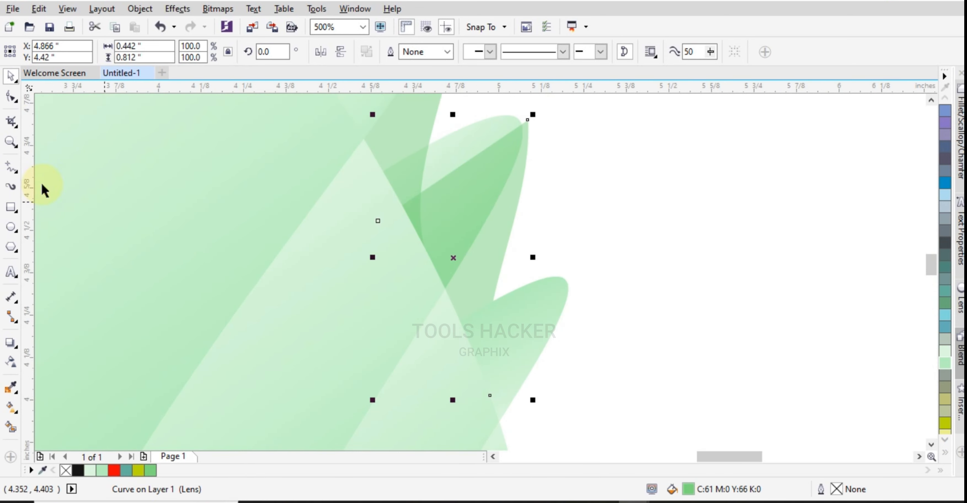
Place the duplicate transparent shape behind the middle leaf tip
scroll(514, 216, down, 2)
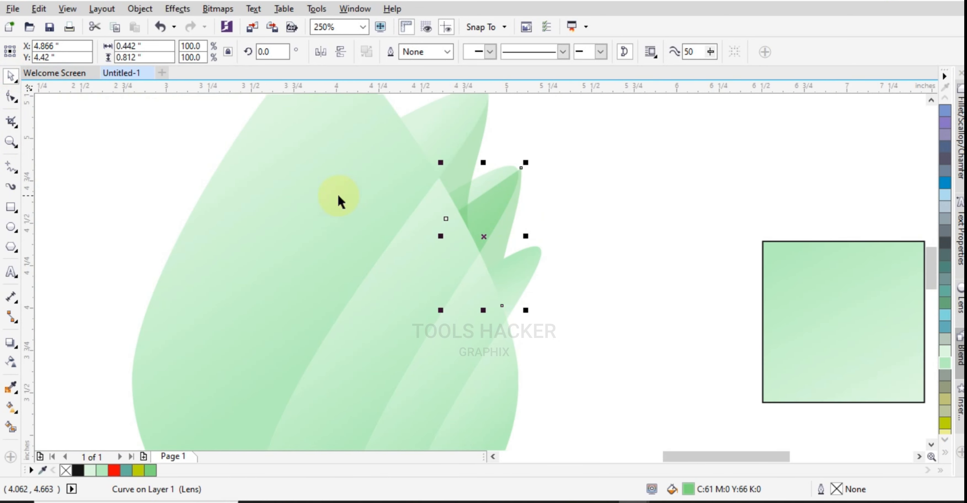
scroll(495, 201, up, 2)
click(530, 209)
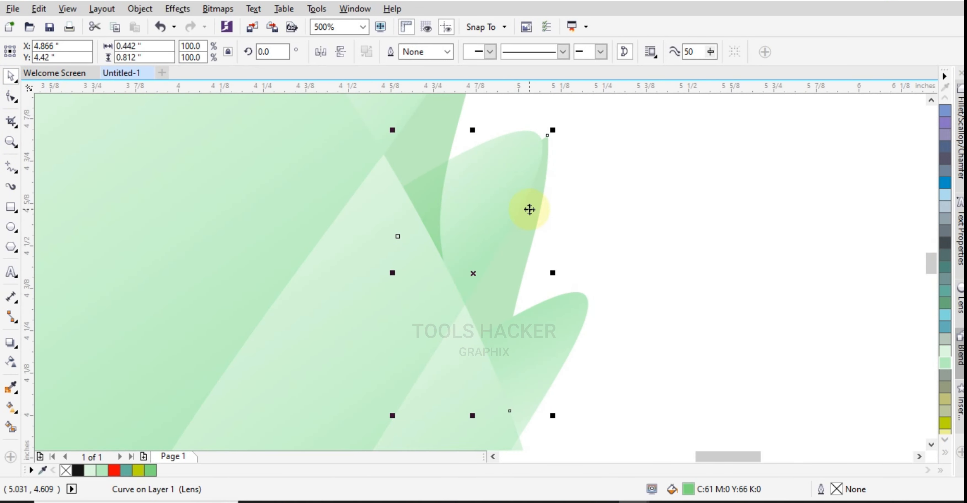
scroll(524, 158, up, 2)
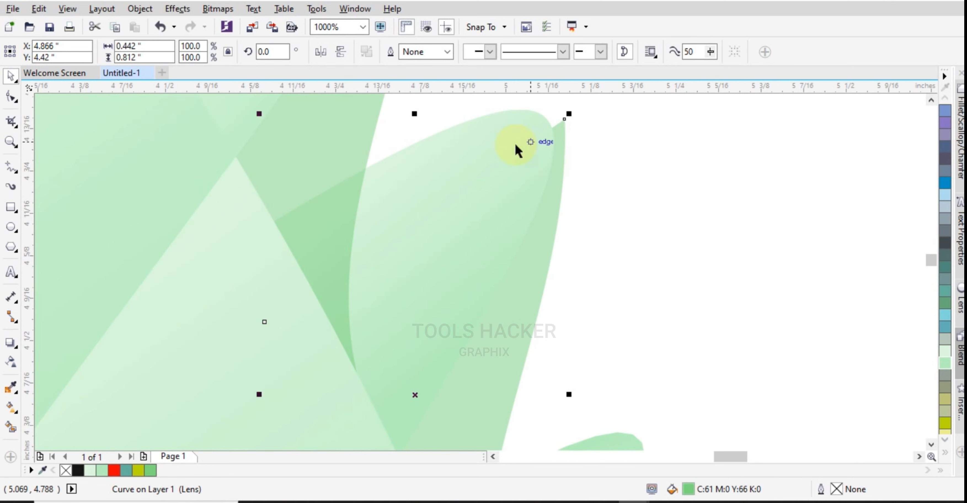
Move the duplicate shape's top node onto the middle leaf tip's outer edge, making the shape about 0.42 by 0.8 inches
click(15, 98)
drag(564, 120, 552, 127)
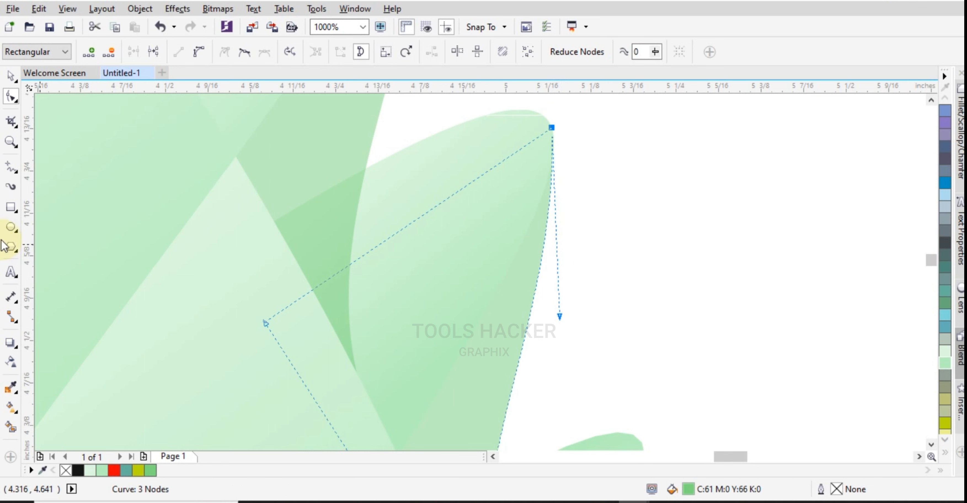
click(10, 76)
scroll(479, 231, down, 2)
scroll(486, 248, up, 2)
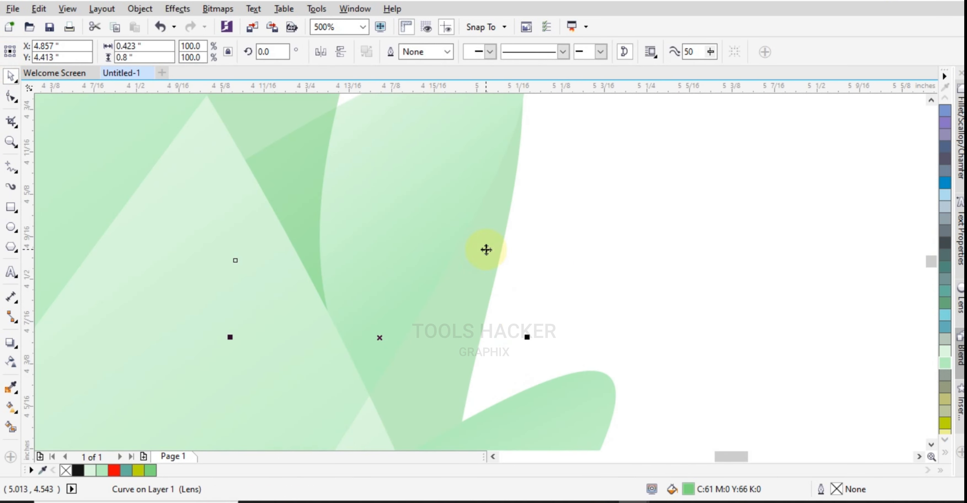
scroll(503, 296, down, 2)
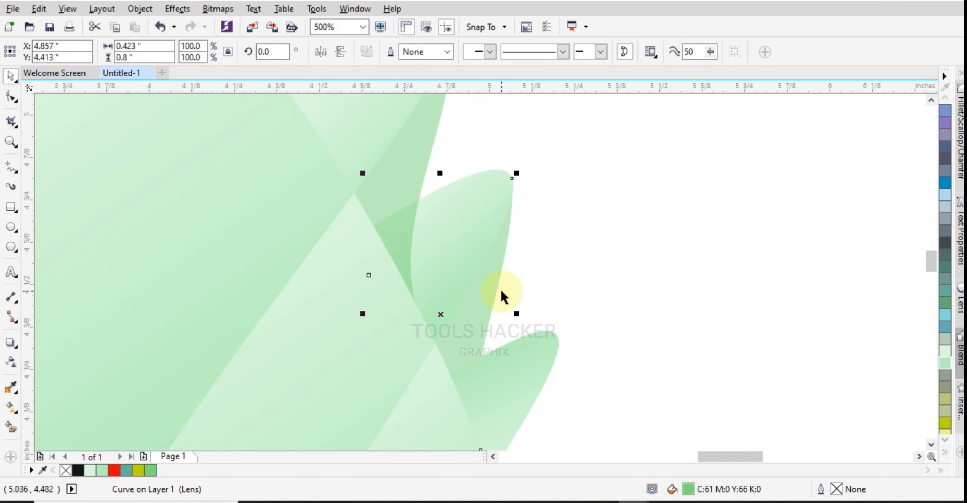
Try to bring up the middle leaf tip's gradient for editing
click(479, 330)
click(443, 314)
click(452, 251)
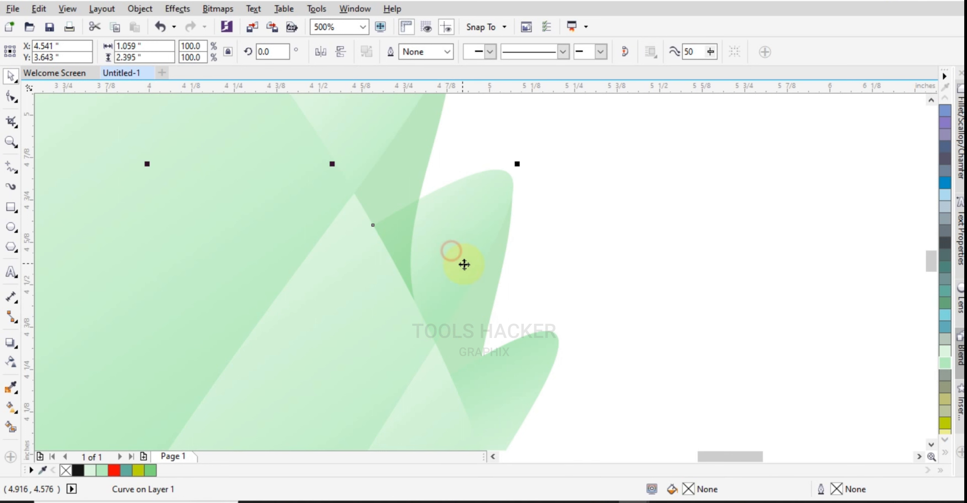
click(9, 409)
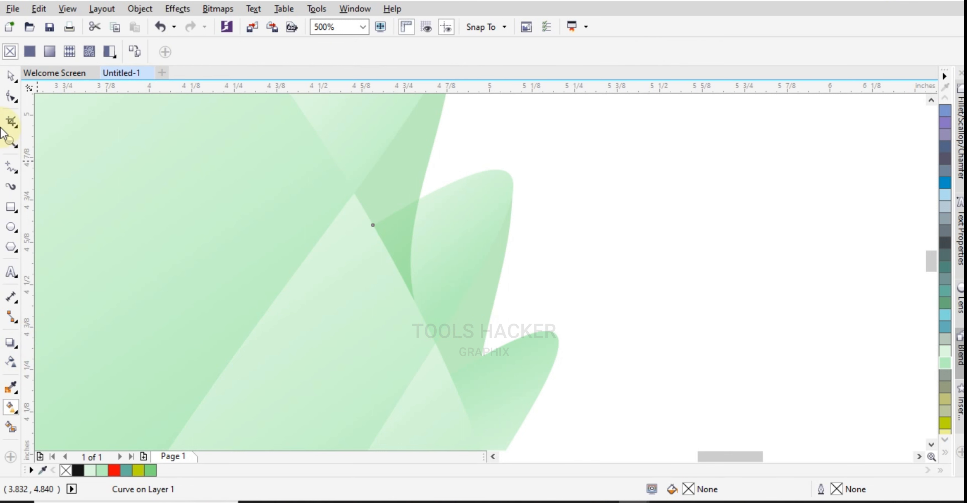
click(13, 77)
click(456, 205)
click(665, 182)
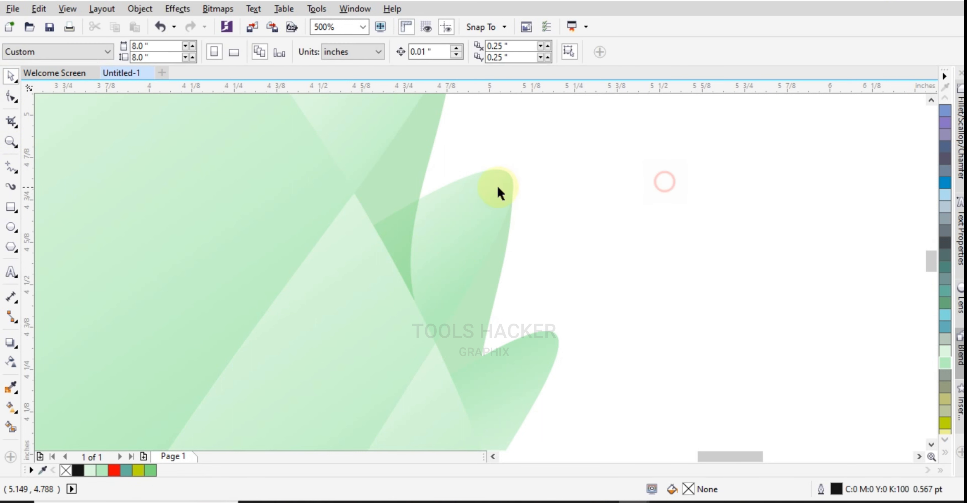
click(496, 190)
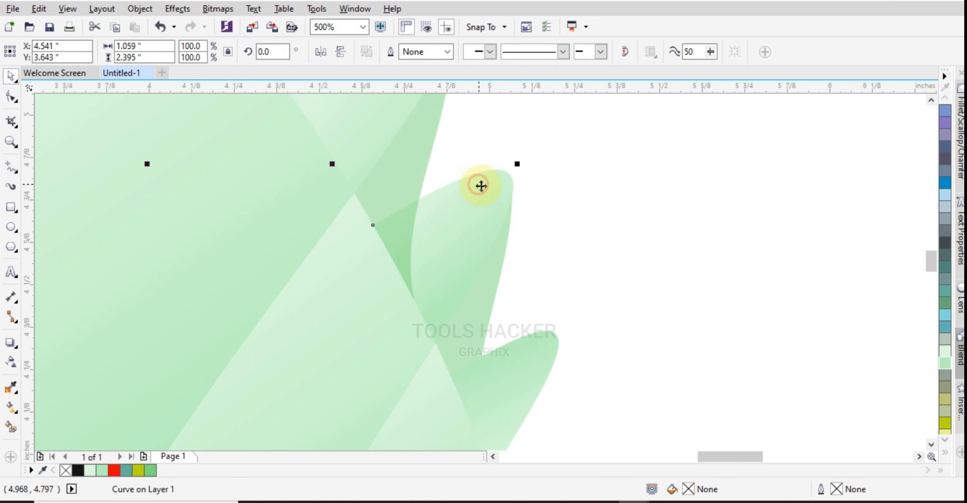
click(13, 407)
click(445, 214)
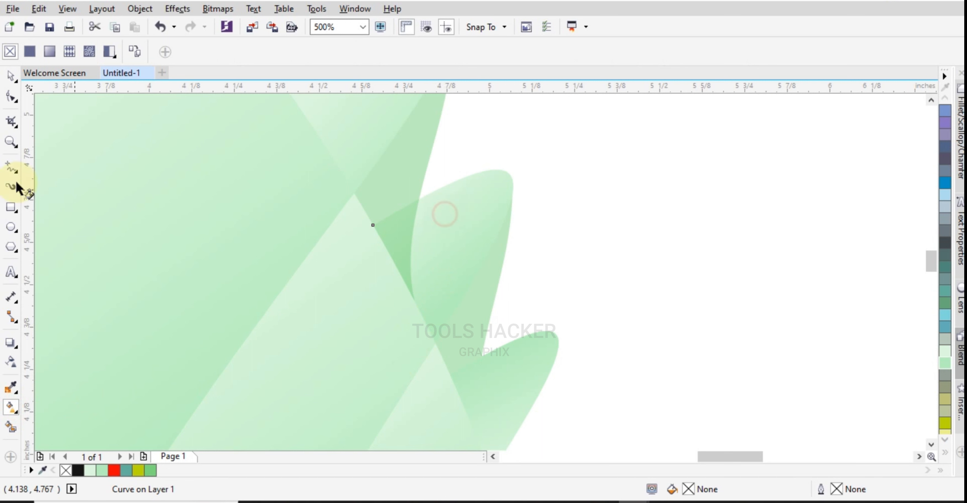
click(11, 77)
click(633, 182)
click(468, 201)
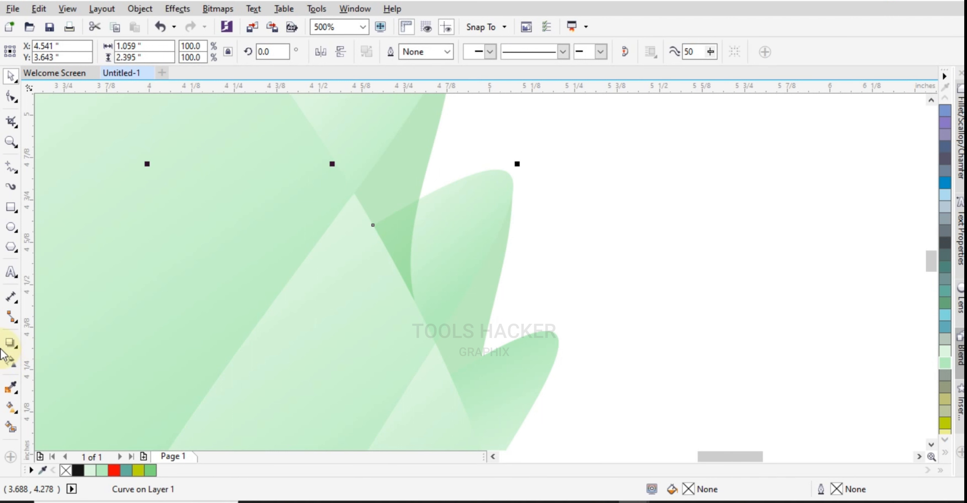
Try to bring up the middle leaf tip's transparency for editing
click(10, 362)
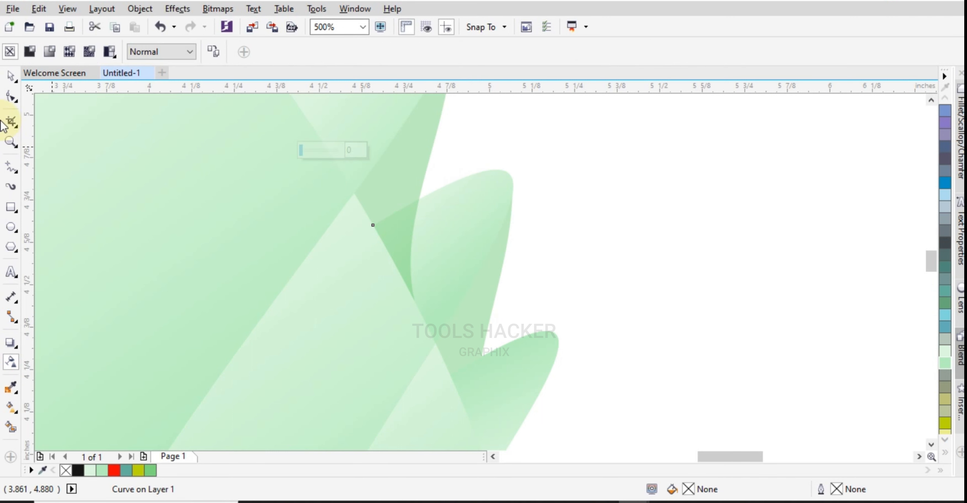
click(10, 77)
click(466, 184)
scroll(536, 208, down, 2)
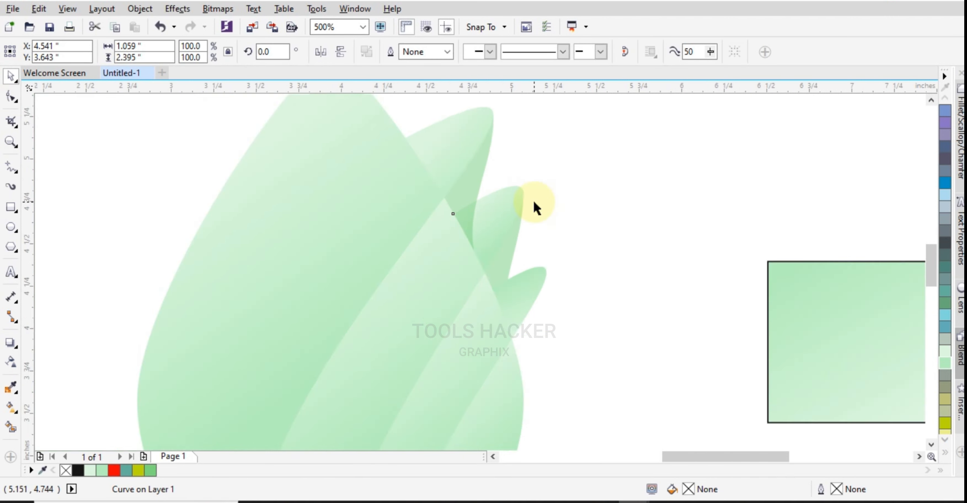
click(558, 203)
click(501, 220)
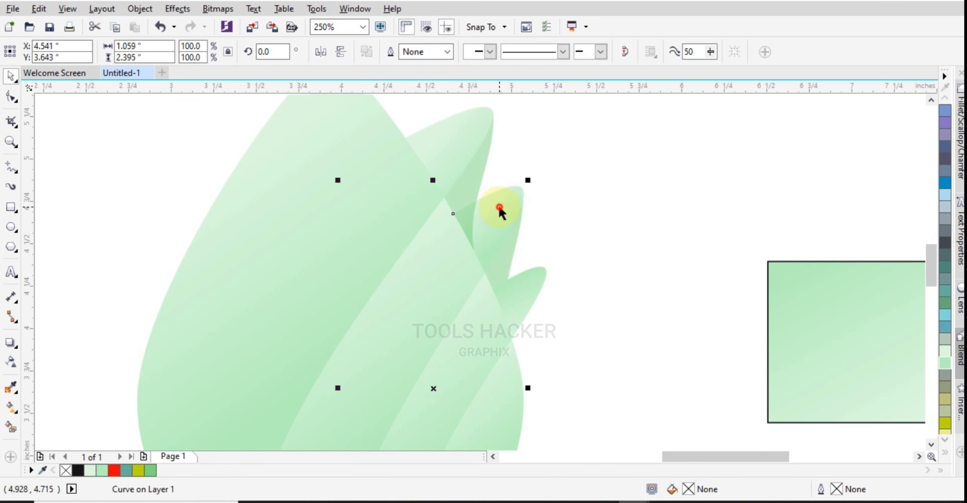
click(540, 193)
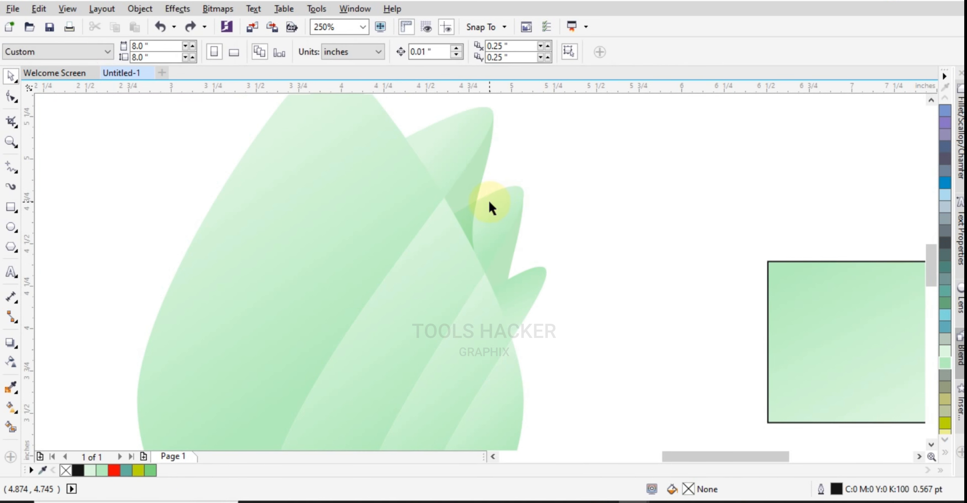
click(489, 200)
drag(497, 207, 530, 185)
key(Escape)
key(ctrl+z)
Move the darker start point of the middle leaf tip's fountain fill outward past the tip's outer edge
scroll(502, 206, up, 1)
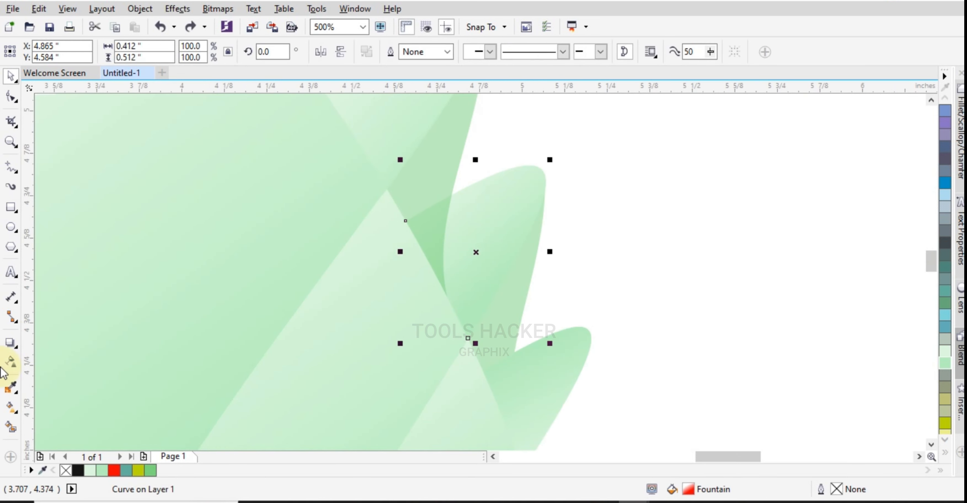
click(13, 408)
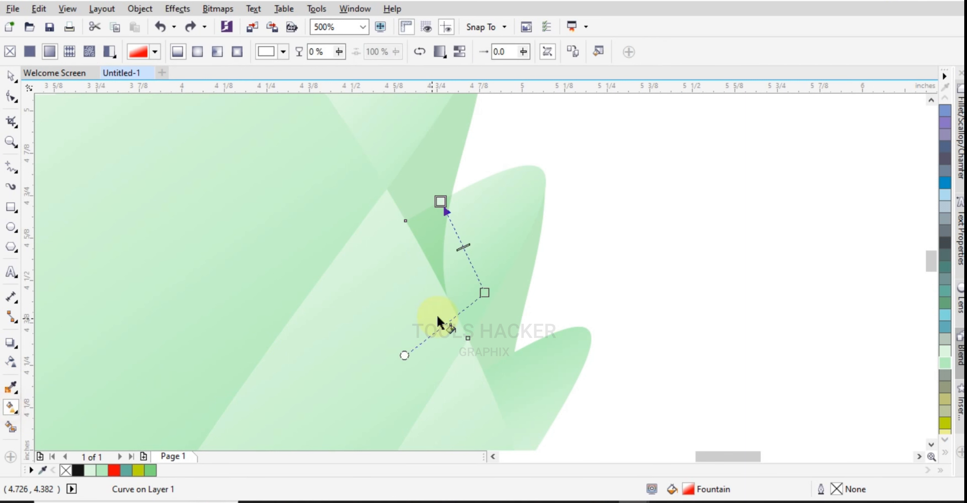
drag(483, 292, 567, 320)
scroll(307, 273, down, 1)
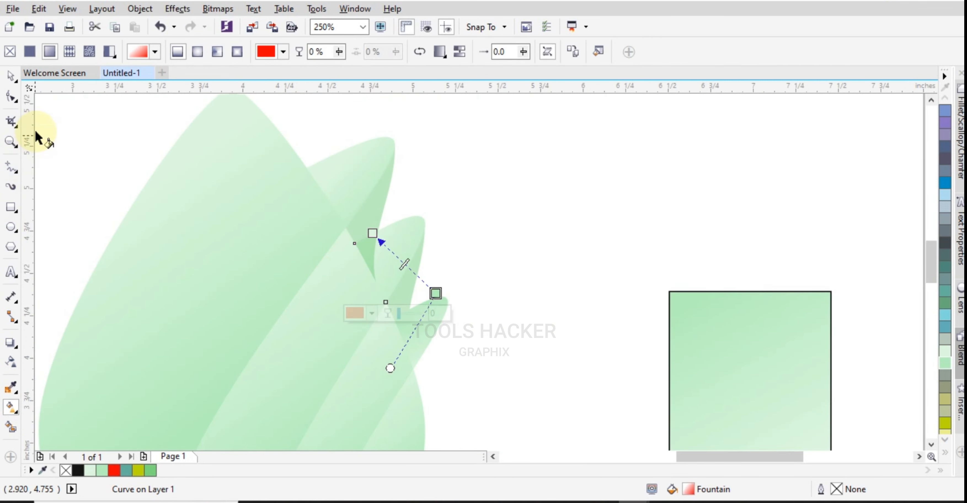
click(11, 76)
click(595, 205)
Try to send the middle leaf tip one level back in the stacking order
scroll(424, 278, up, 1)
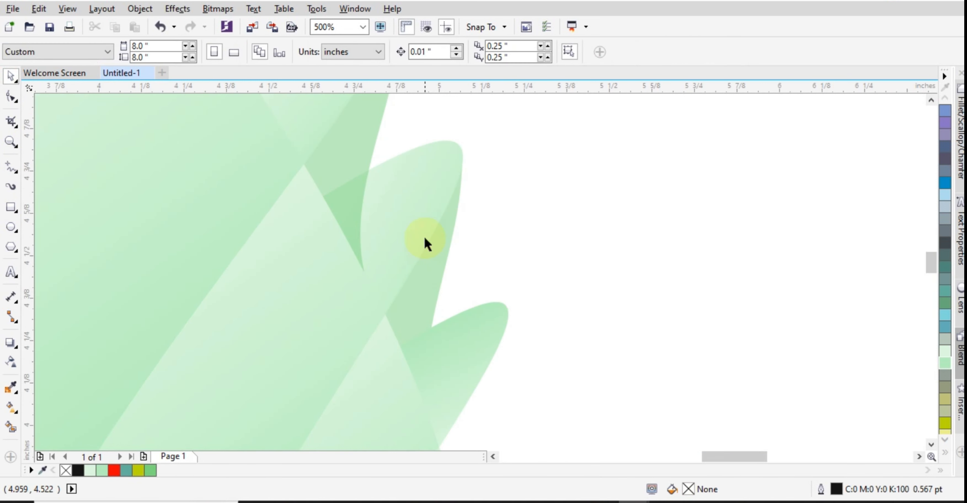
click(410, 211)
key(ctrl+Page_Down)
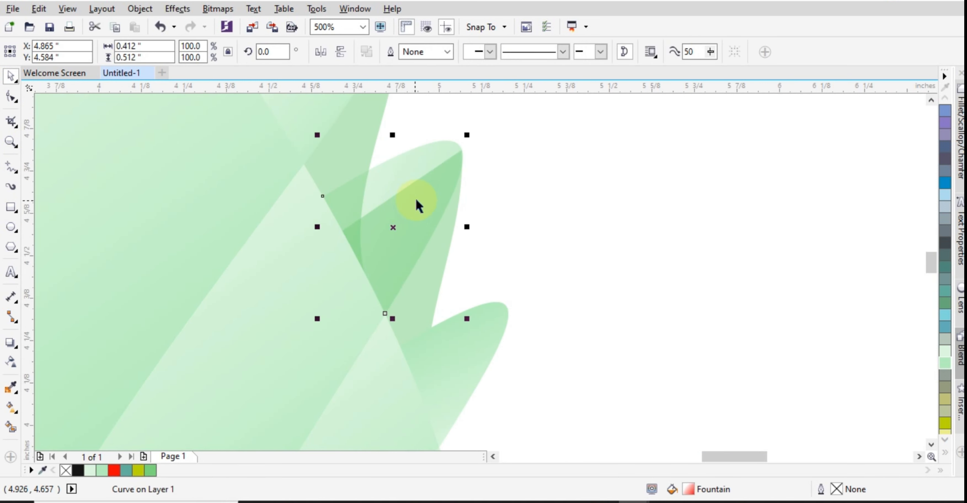
click(446, 247)
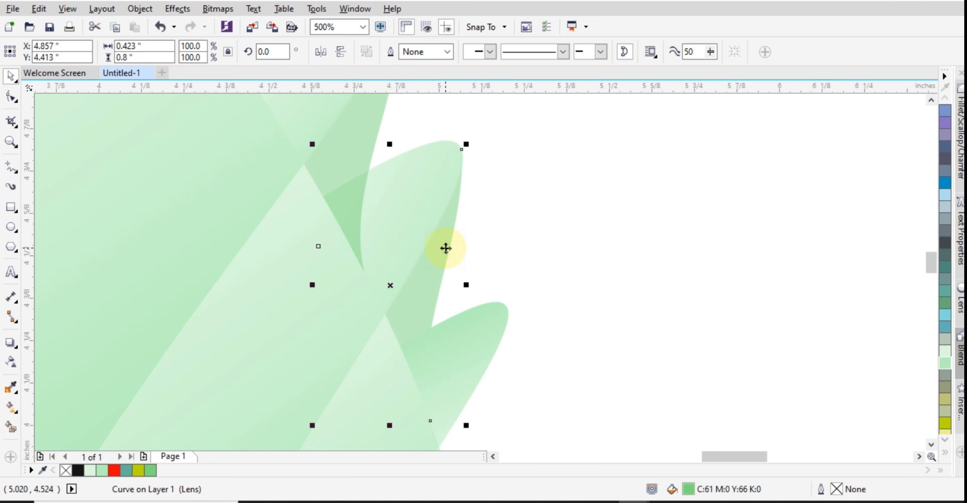
click(492, 234)
scroll(488, 240, down, 1)
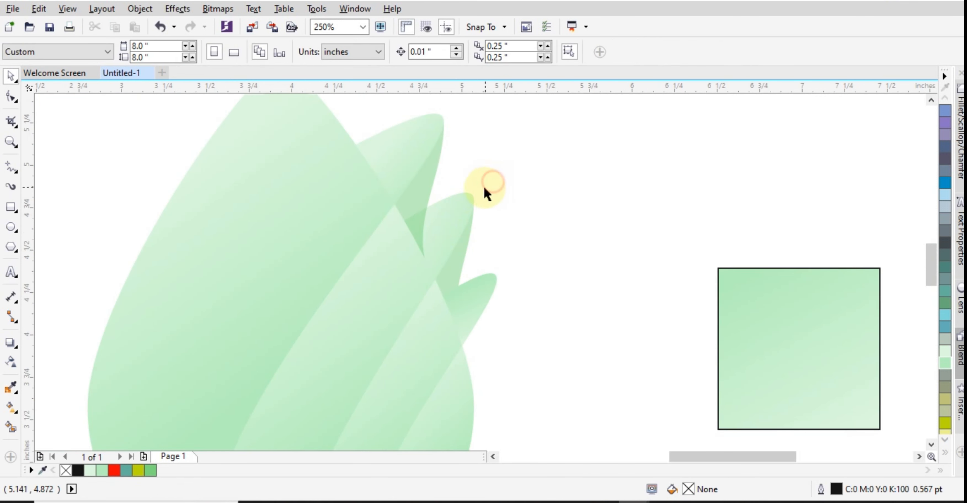
Duplicate the middle tip's transparent green shape and align the copy with the lowest leaf tip
scroll(494, 231, down, 1)
scroll(496, 228, up, 1)
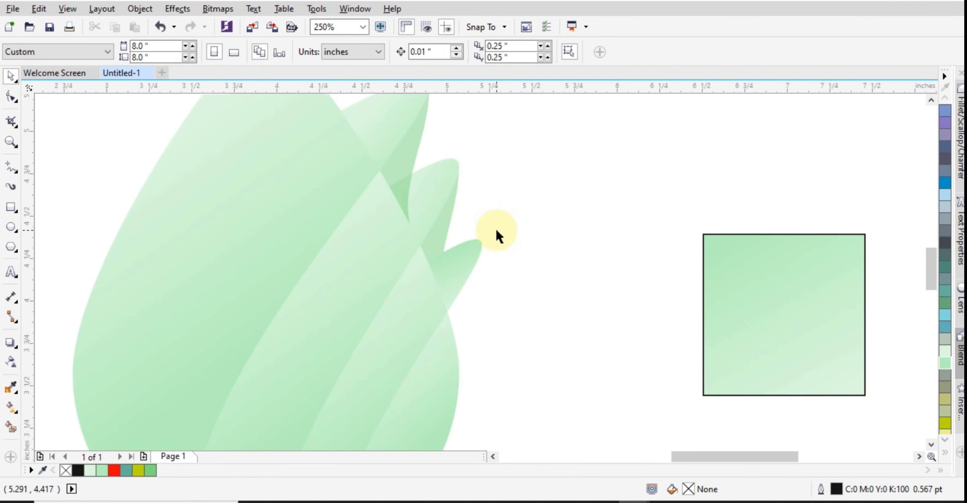
click(415, 156)
click(446, 230)
drag(448, 216, 506, 344)
scroll(509, 337, up, 1)
drag(427, 339, 381, 247)
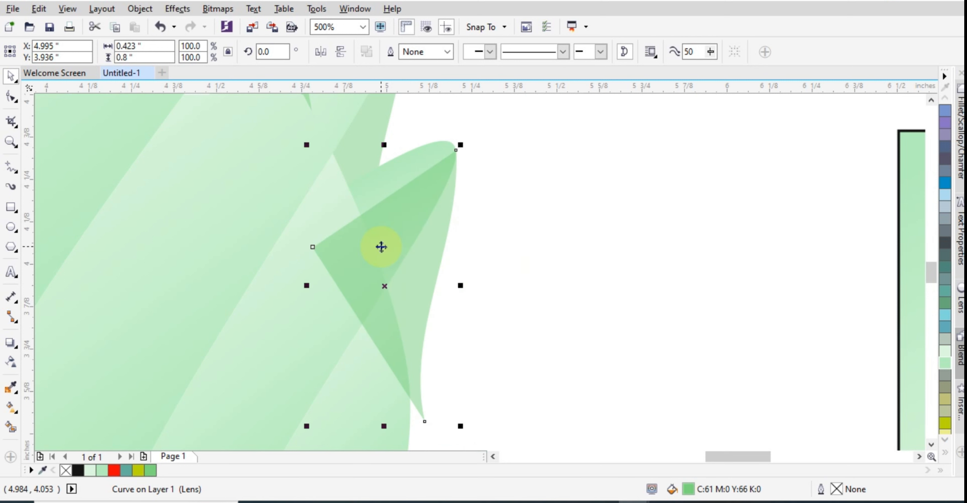
Move the copied shape's bottom node toward the drop's edge and its top node onto the lowest leaf tip's outer edge
click(11, 106)
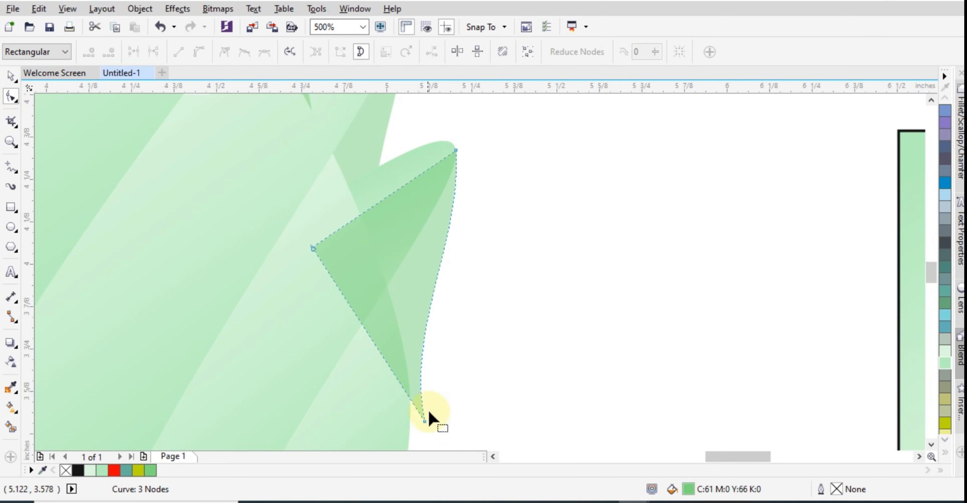
click(423, 422)
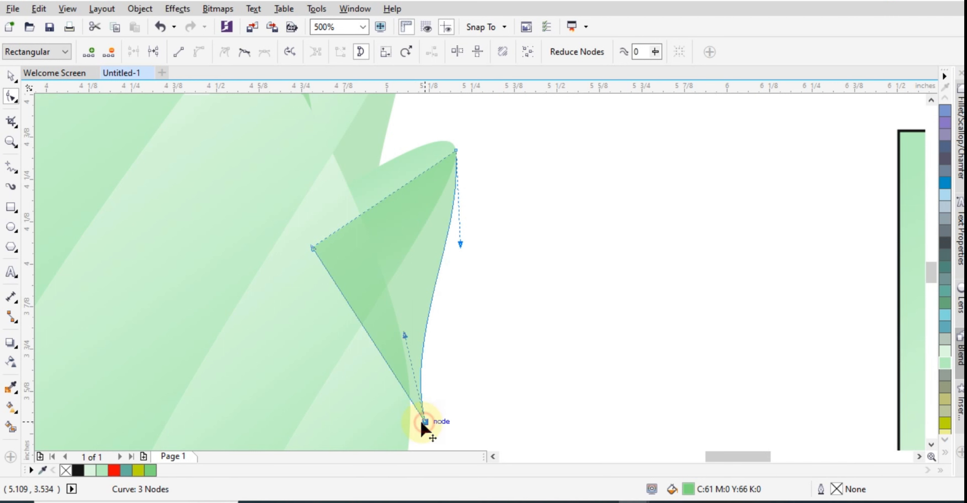
drag(423, 422, 411, 421)
scroll(458, 146, up, 3)
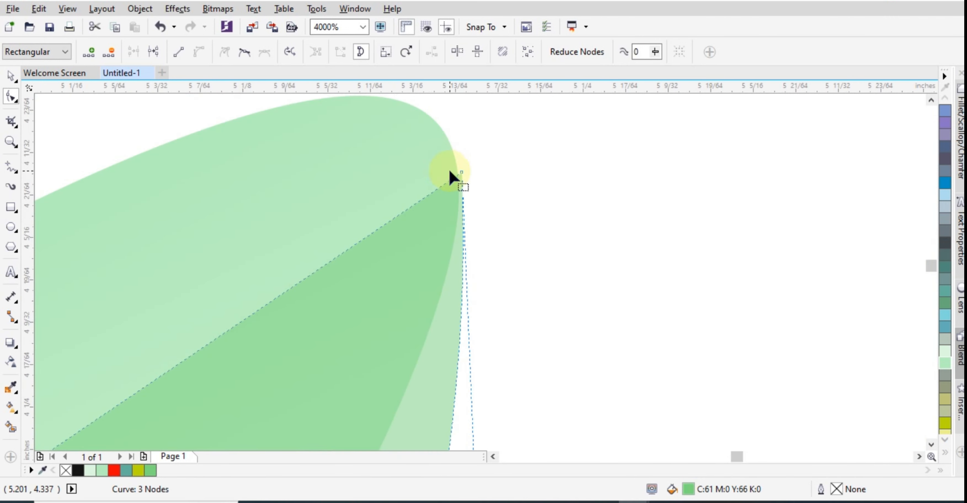
scroll(452, 176, up, 1)
drag(468, 173, 461, 165)
scroll(432, 233, down, 2)
click(8, 79)
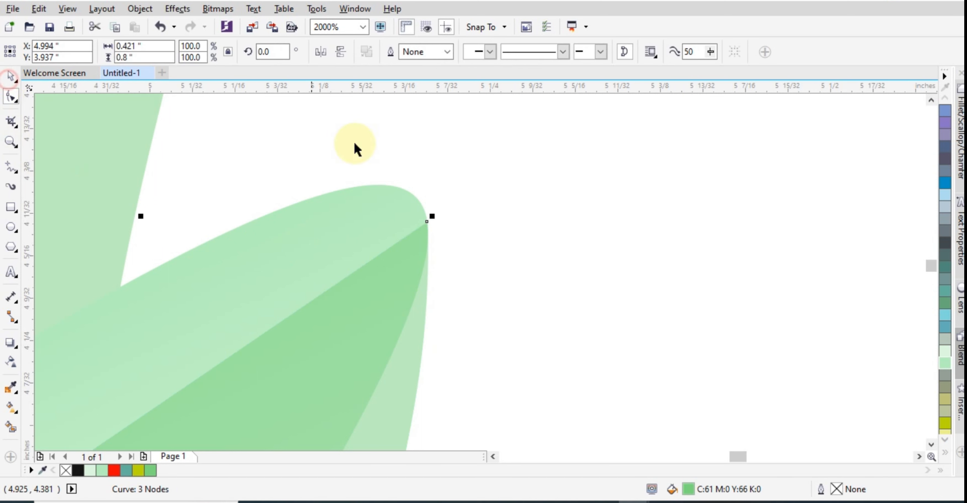
scroll(402, 170, down, 2)
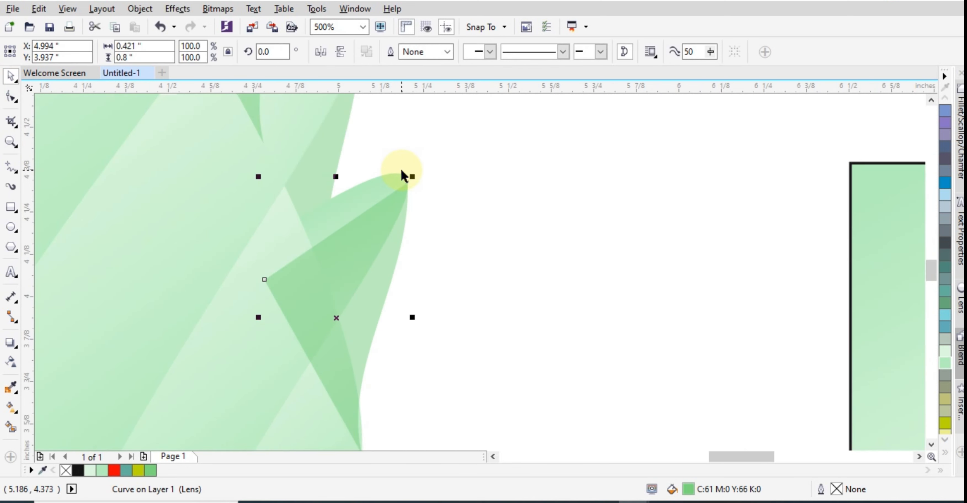
Place the copied transparent shape behind the lowest leaf tip and the drop body
click(530, 275)
scroll(488, 298, down, 1)
scroll(401, 350, down, 1)
scroll(376, 353, up, 1)
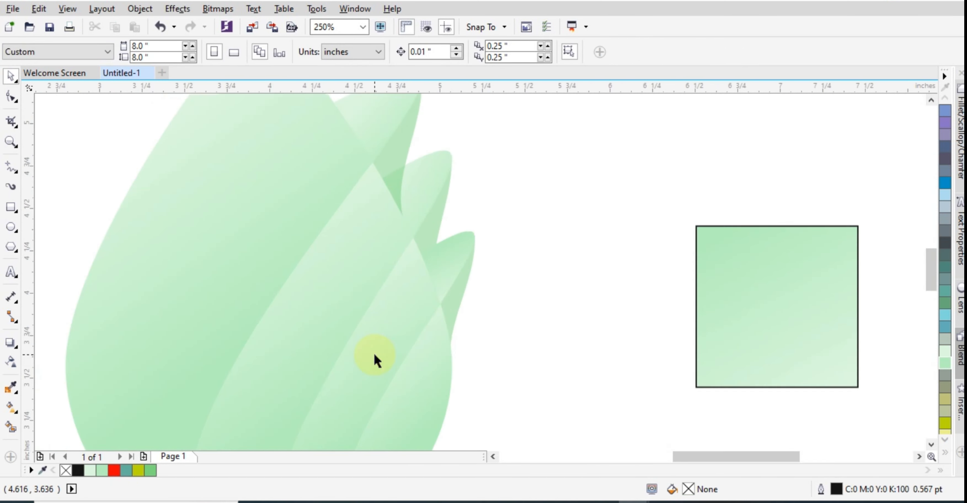
scroll(506, 271, down, 1)
scroll(507, 271, up, 1)
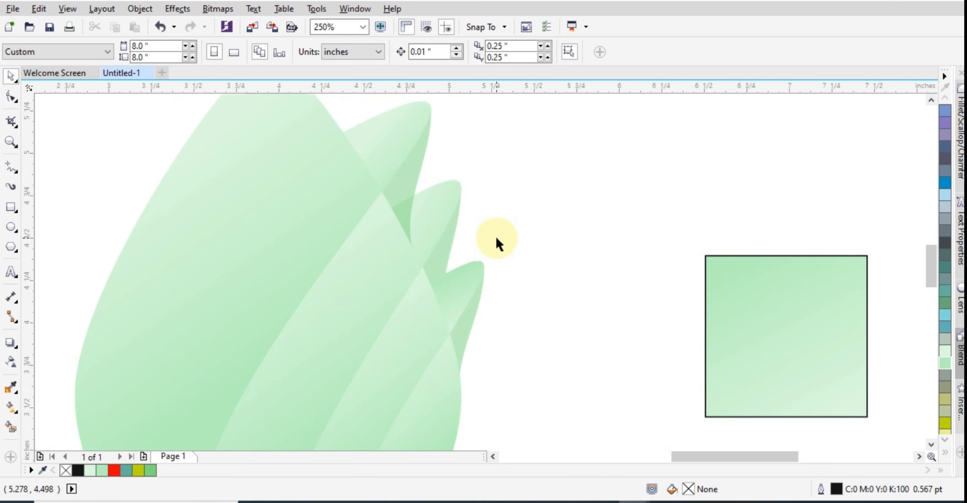
Send the lowest leaf tip and its transparent shape together behind the middle tip's transparent shape
click(448, 275)
shift+click(466, 335)
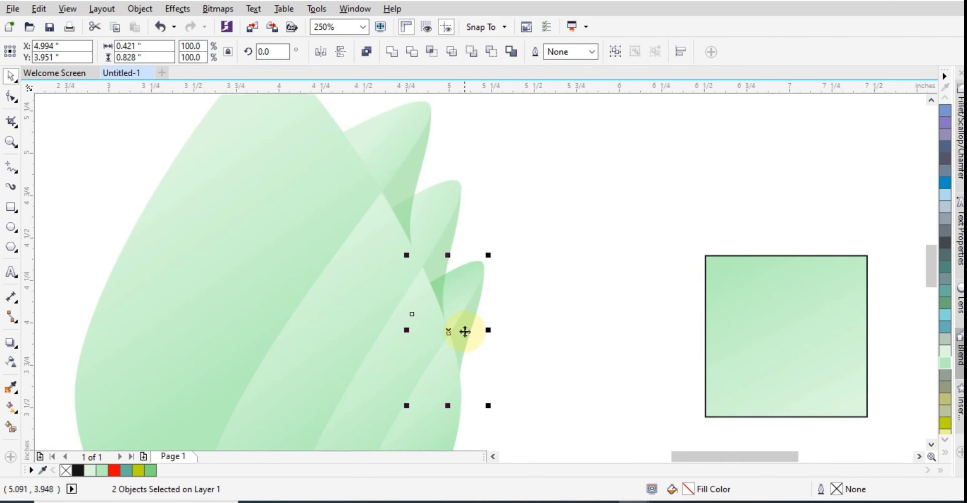
click(520, 311)
scroll(530, 263, down, 1)
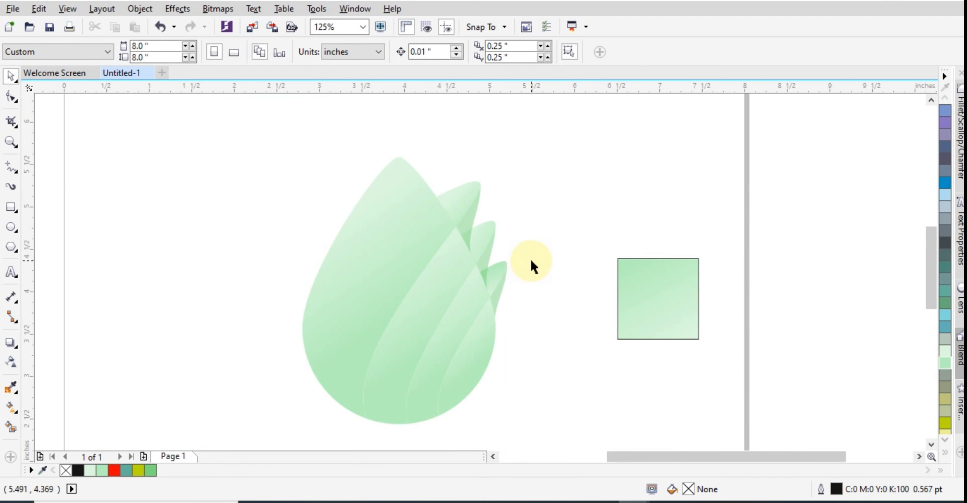
Delete the sample gradient square beside the leaf graphic
scroll(532, 260, down, 1)
scroll(444, 294, up, 1)
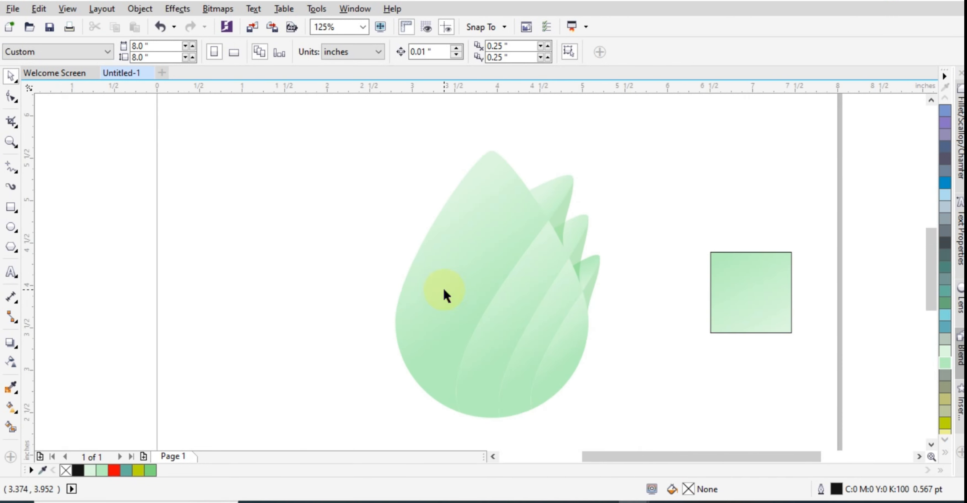
click(472, 235)
click(731, 282)
key(Delete)
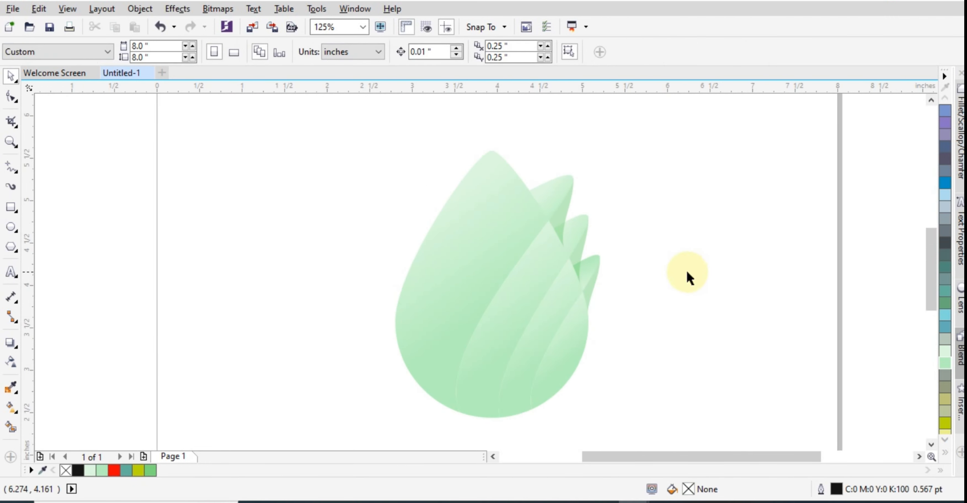
scroll(497, 308, down, 1)
scroll(520, 297, up, 1)
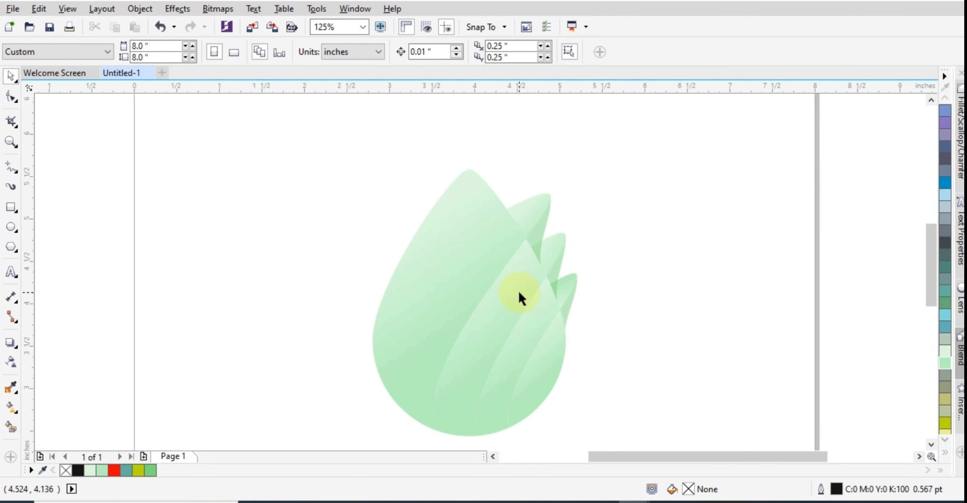
Widen the second leaf division's fountain fill toward its lower outer side and shift its light end down toward the large division
scroll(447, 435, up, 1)
click(463, 337)
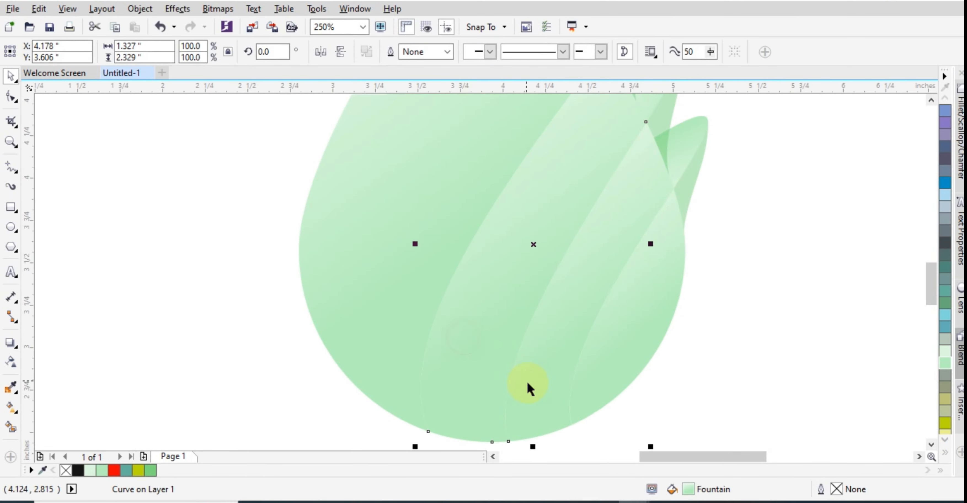
click(12, 405)
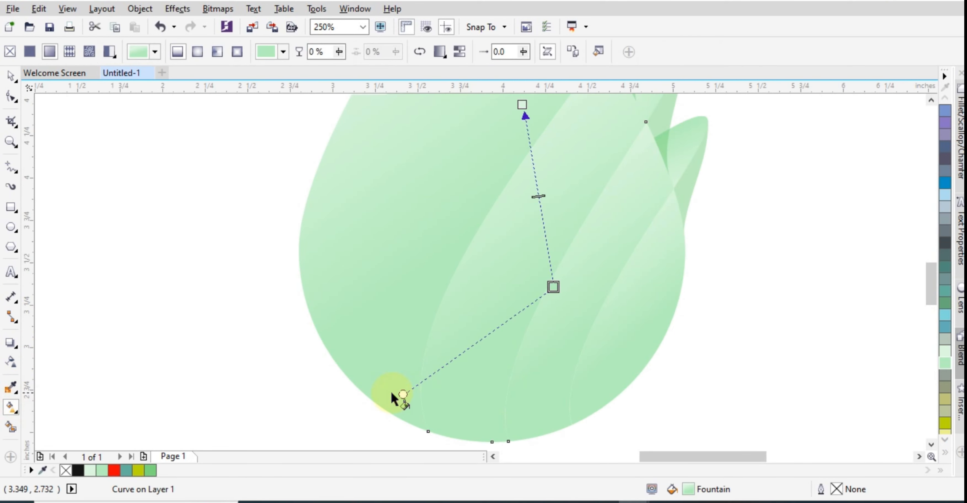
drag(400, 396, 331, 441)
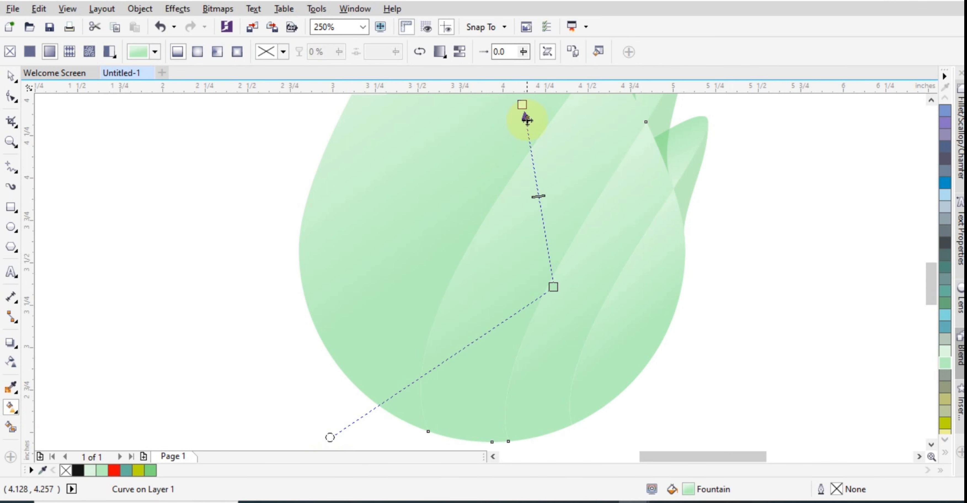
drag(525, 108, 484, 152)
scroll(504, 238, down, 3)
scroll(518, 244, up, 2)
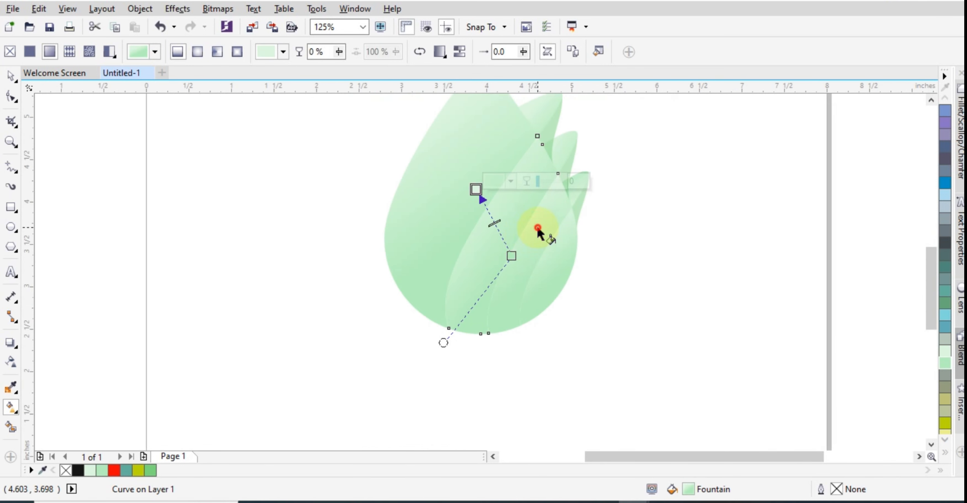
Redirect the third leaf division's fountain fill by moving its light end toward the large division and rotating its width handle slightly
click(538, 229)
drag(527, 205, 504, 214)
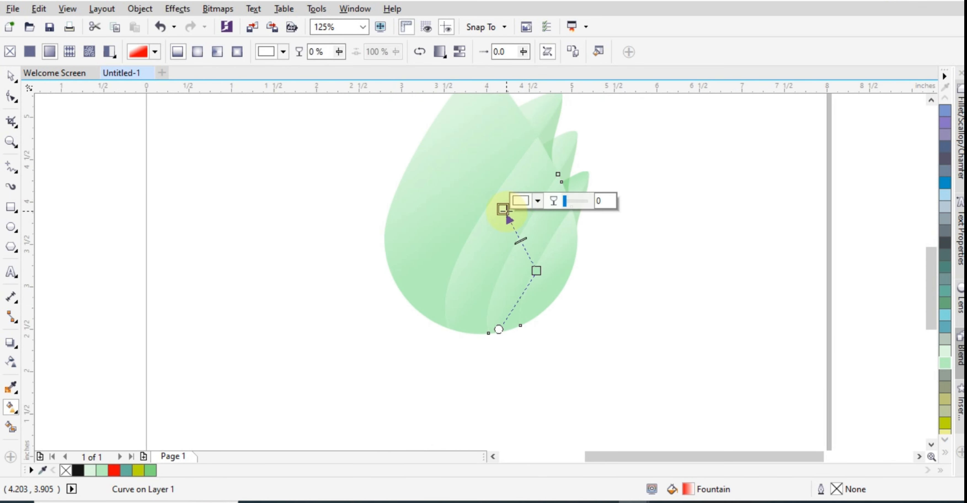
drag(496, 330, 506, 322)
drag(504, 209, 506, 217)
drag(536, 271, 547, 284)
key(ctrl+z)
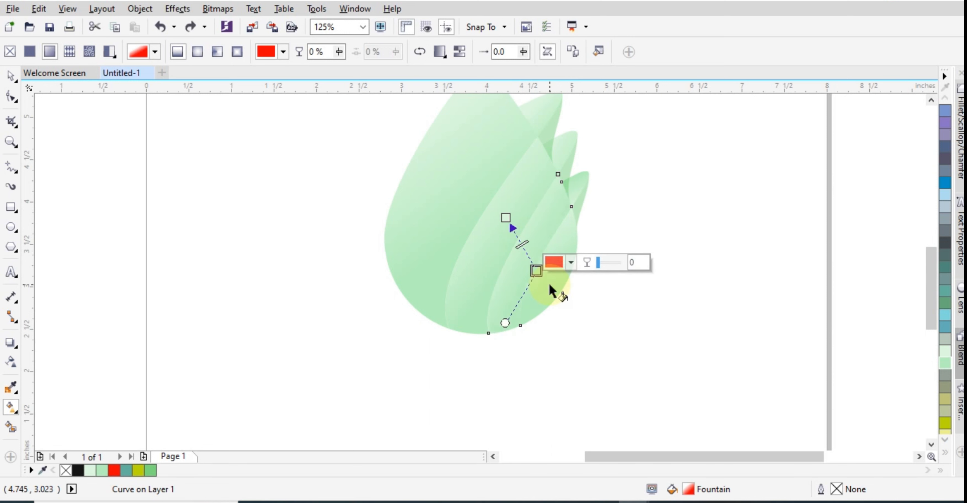
Move the light end of the smallest outer division's fountain fill down and inward, and deselect everything
click(569, 249)
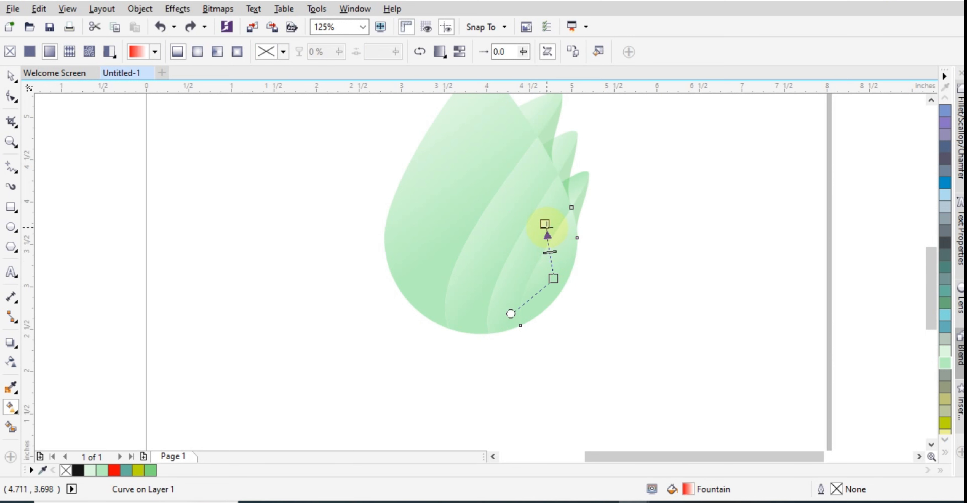
drag(544, 224, 536, 250)
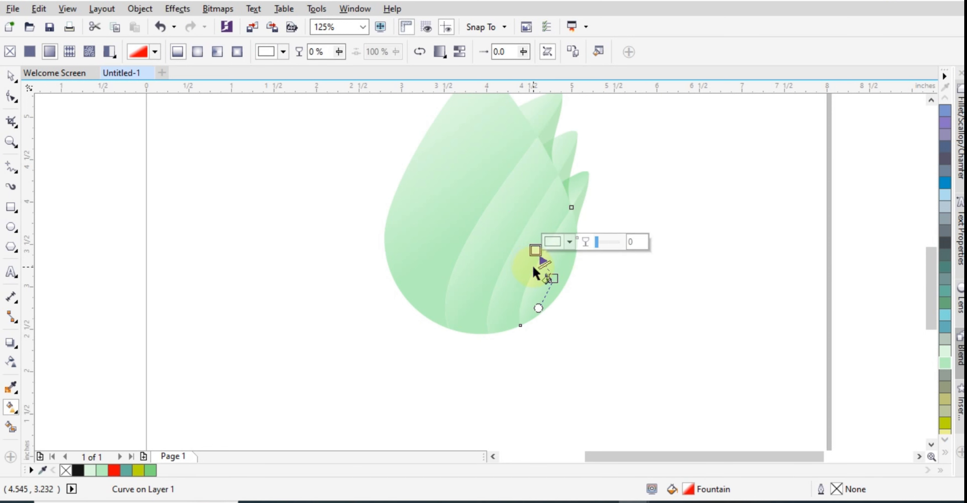
click(523, 268)
click(12, 76)
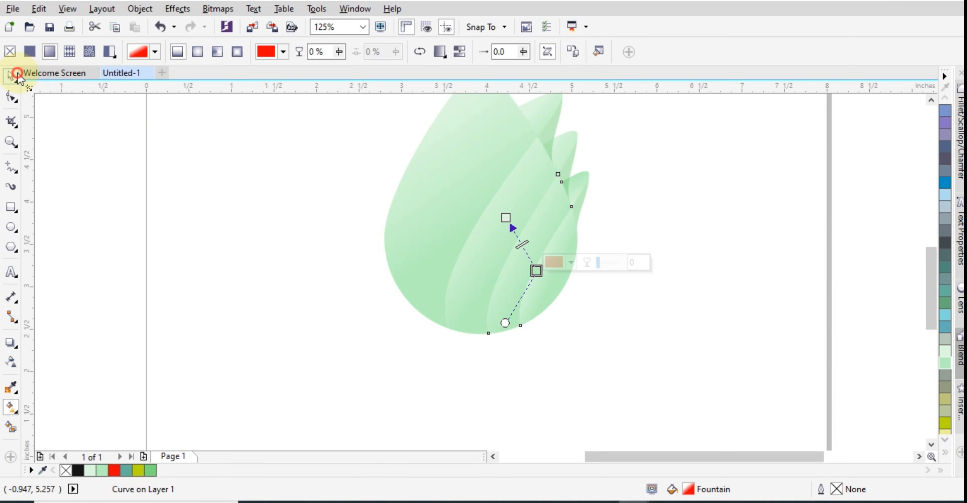
click(277, 167)
Frame the whole leaf graphic in the view and preview it in full screen
scroll(604, 396, down, 1)
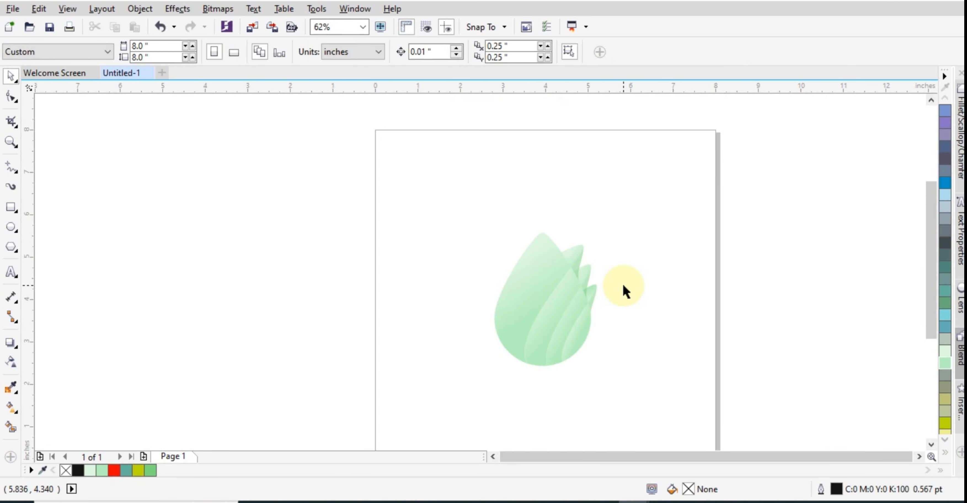
click(10, 141)
drag(481, 205, 627, 382)
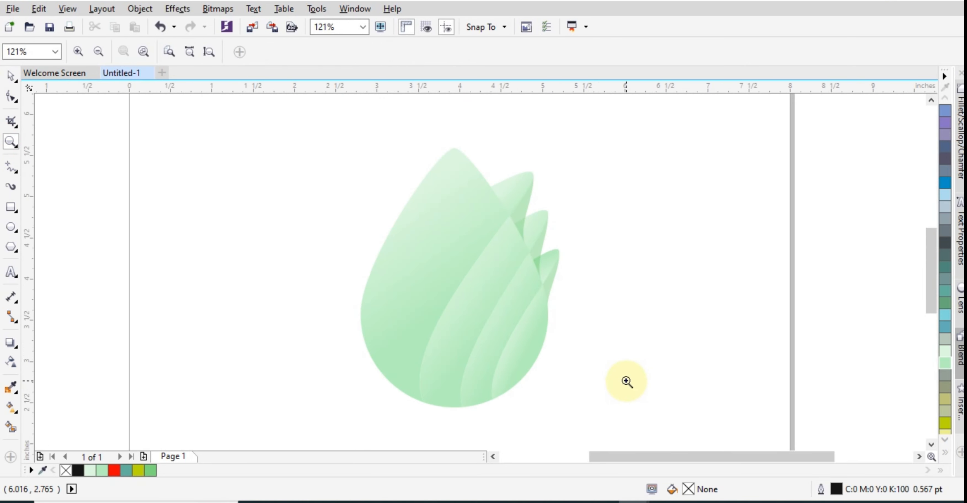
click(11, 77)
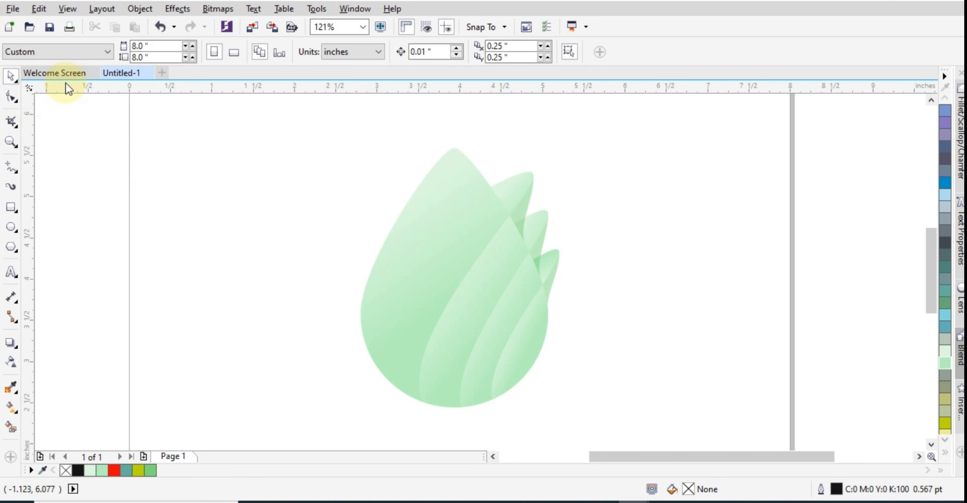
key(F9)
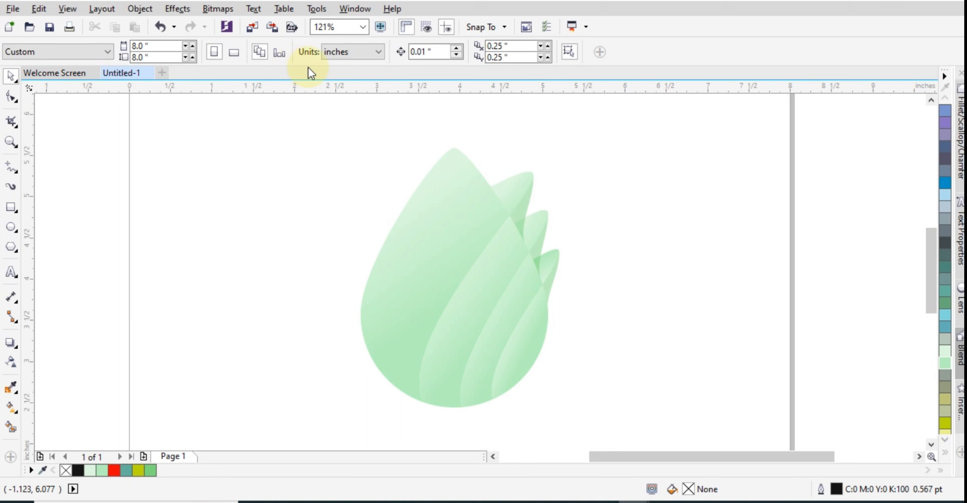
Set the darker end of the large leaf division's fountain fill to red
click(425, 188)
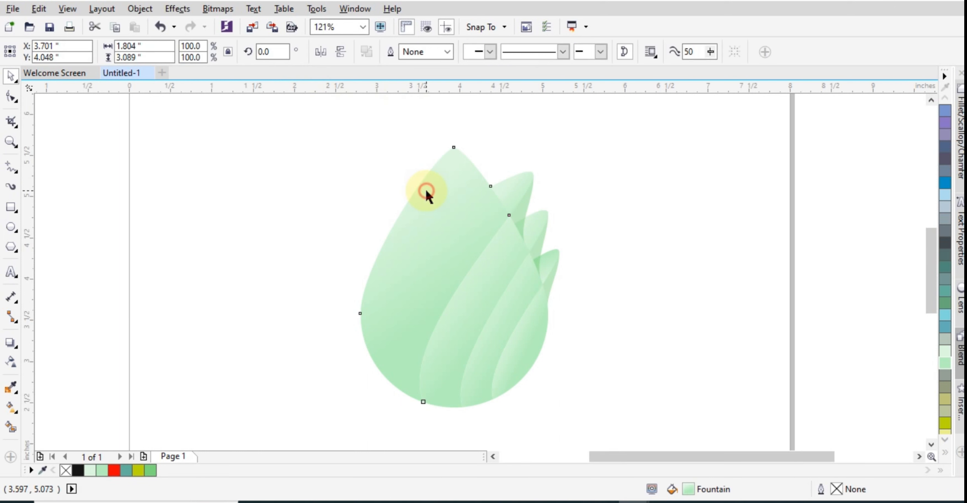
click(11, 408)
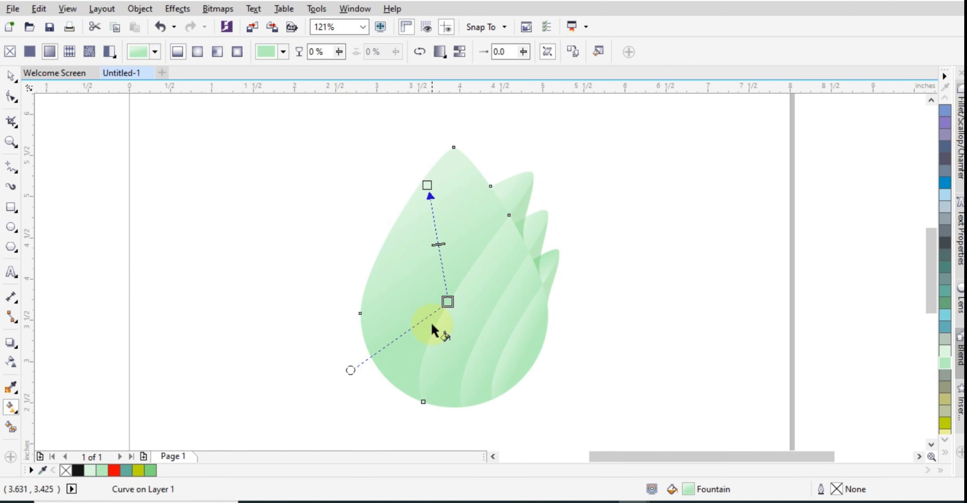
click(447, 302)
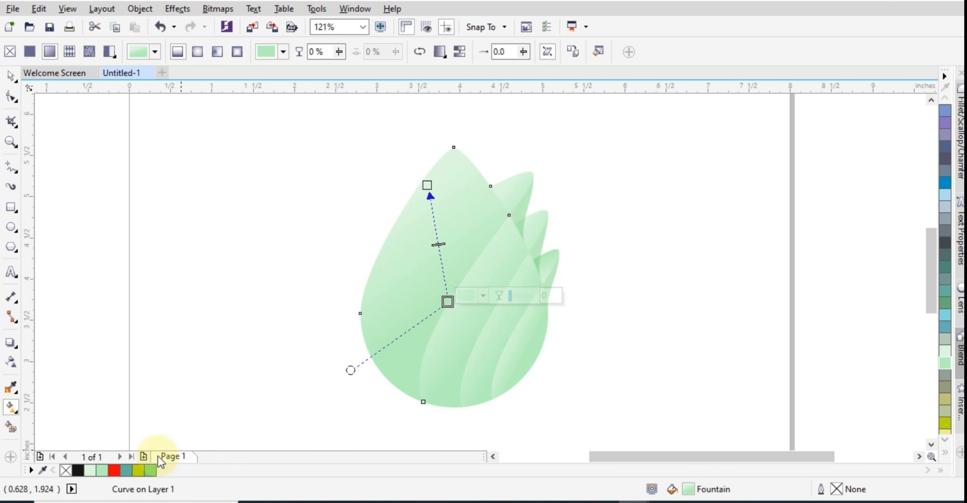
click(113, 470)
Set the darker end of the fountain fill to red in the second, third and smallest leaf divisions
click(468, 312)
click(483, 331)
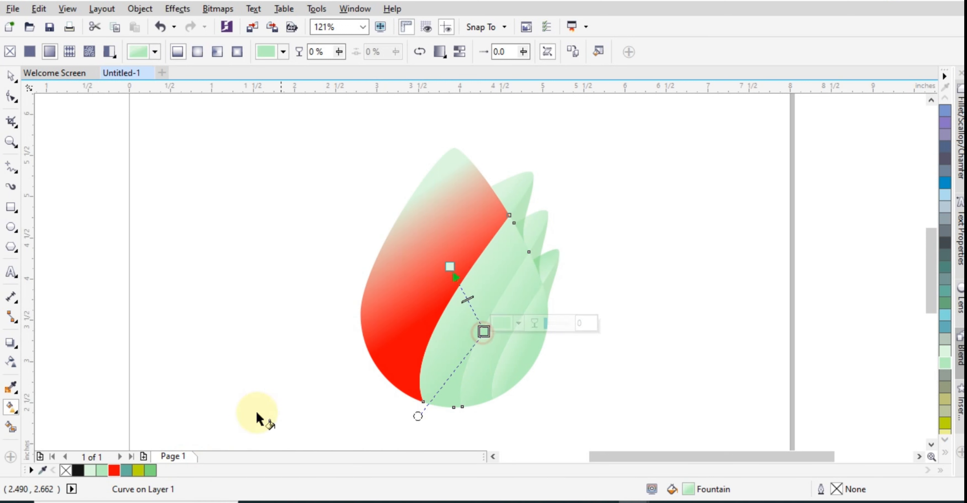
click(113, 470)
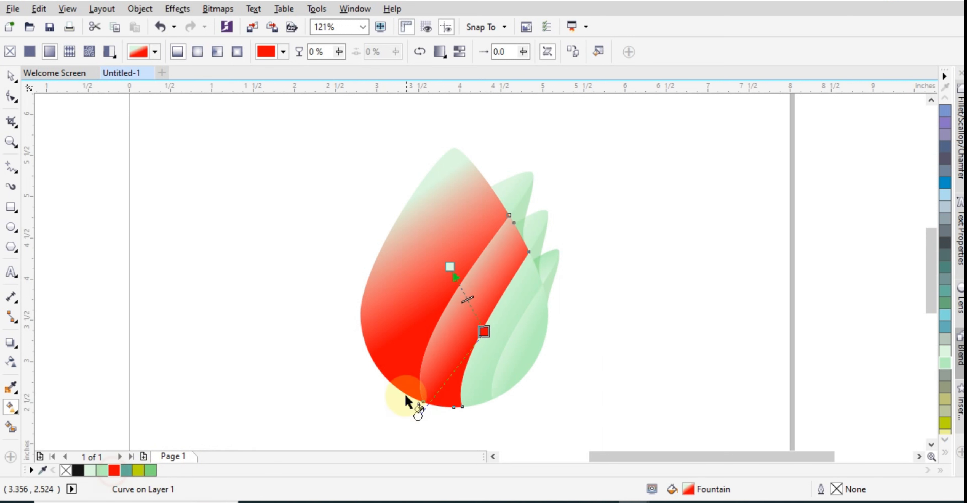
click(480, 364)
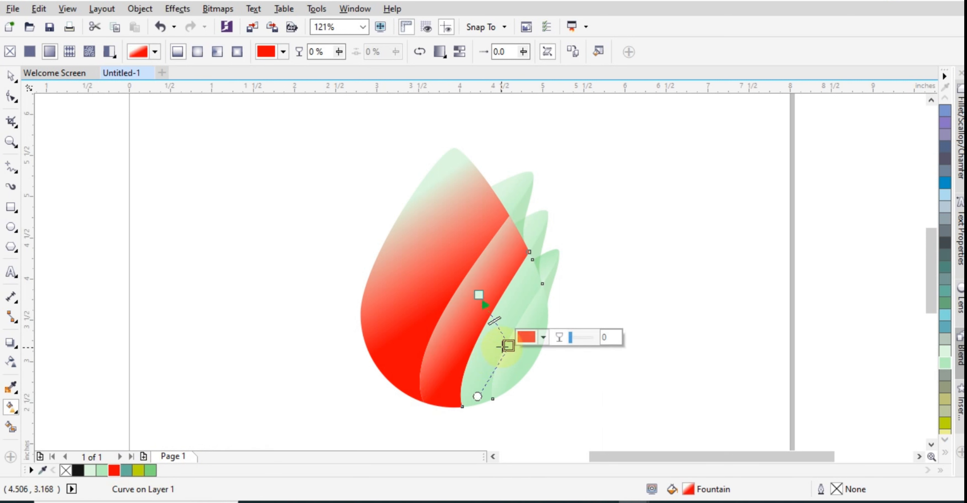
click(501, 389)
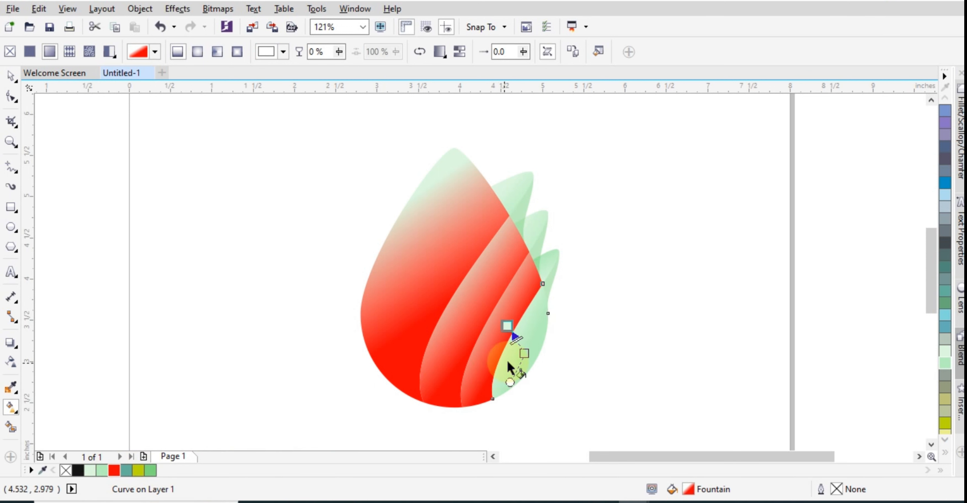
click(525, 353)
click(114, 470)
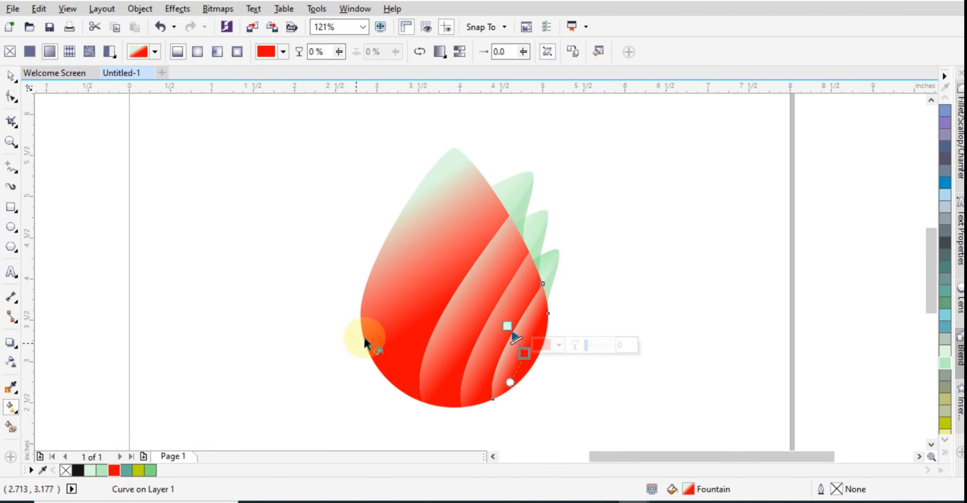
Set the light end of the large leaf division's fountain fill to red
click(449, 212)
click(426, 191)
drag(425, 192, 422, 193)
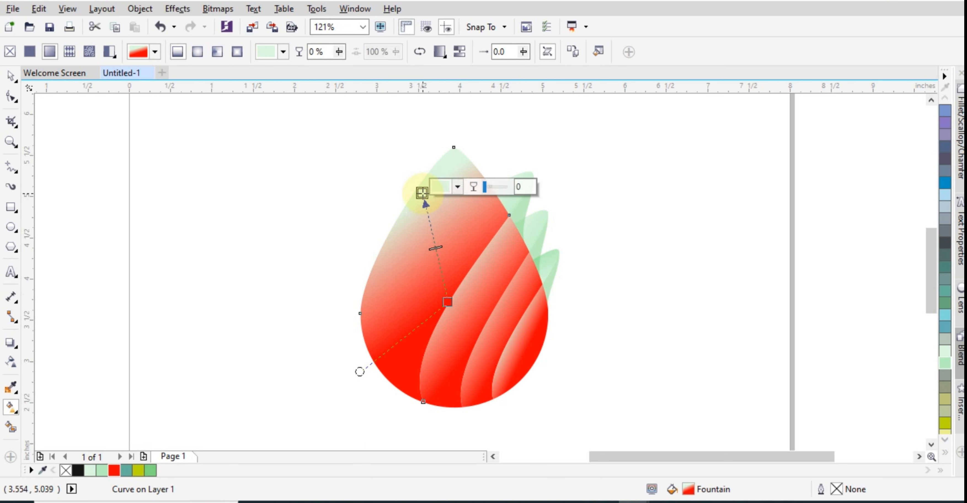
click(113, 470)
click(446, 302)
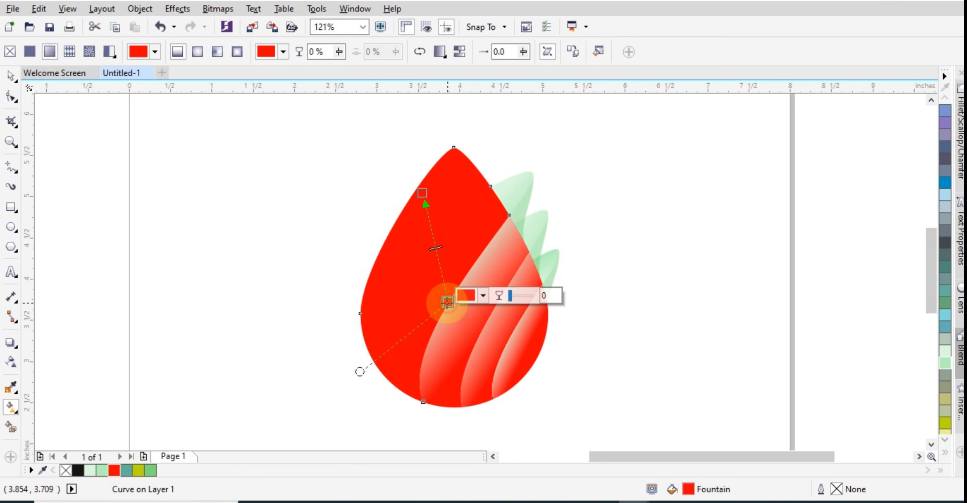
double_click(695, 489)
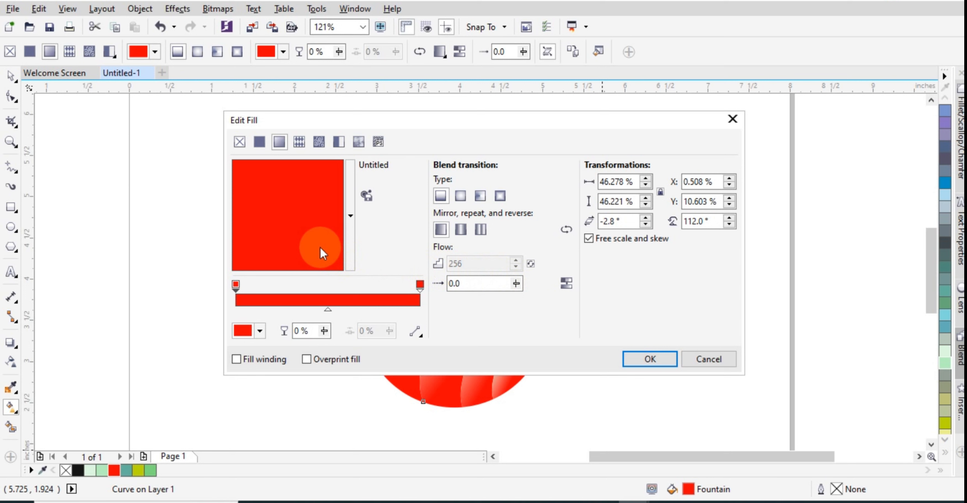
click(692, 360)
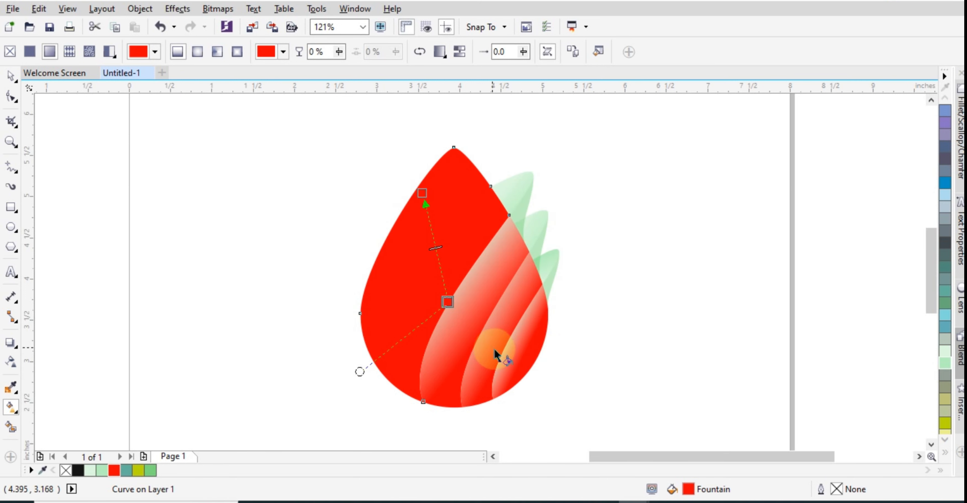
Darken the inner end of the large division's fountain fill to #8A0000 and move its bright red end slightly down toward it
click(446, 302)
click(484, 296)
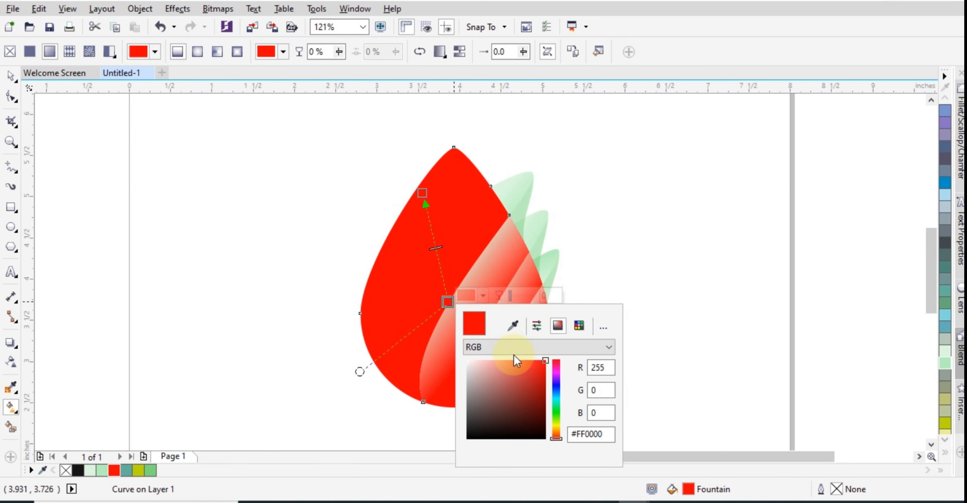
drag(543, 360, 546, 396)
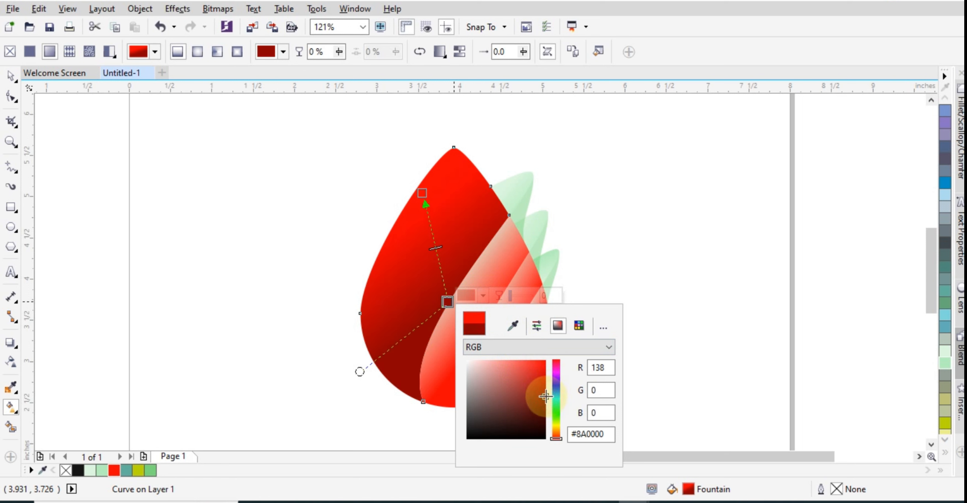
click(662, 298)
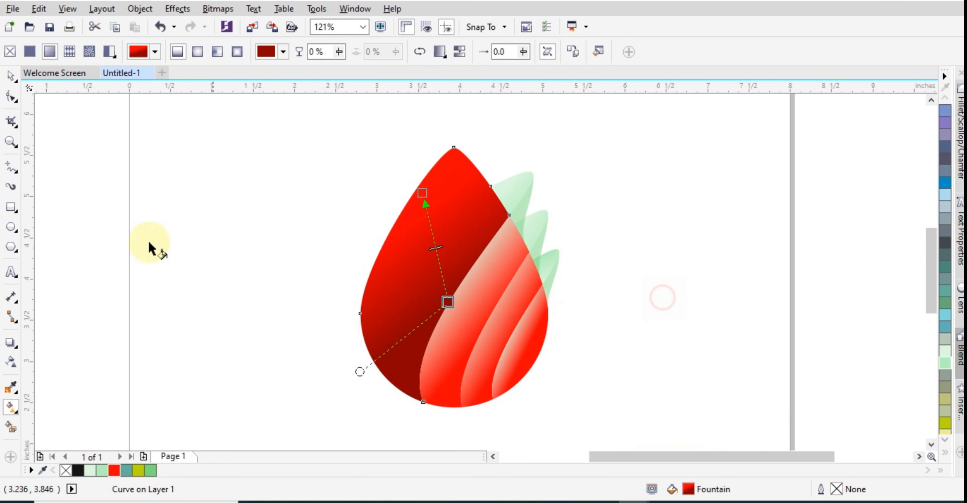
drag(422, 193, 427, 219)
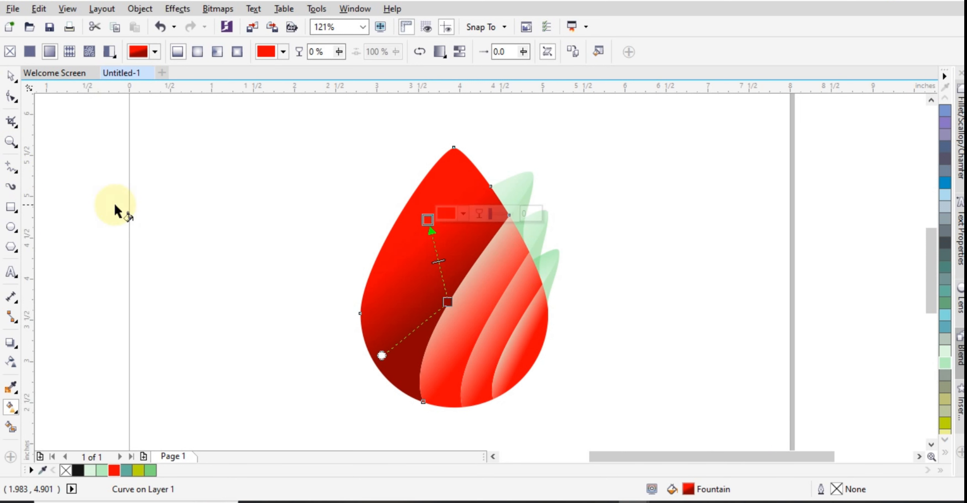
Copy the large division's red-to-dark-red fountain fill to the second, third and smallest divisions
click(9, 77)
click(455, 275)
click(480, 298)
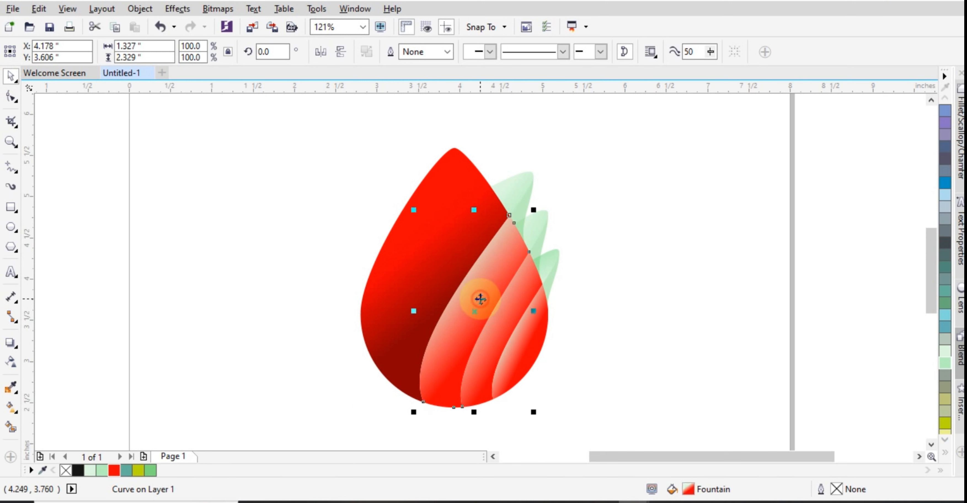
click(515, 313)
key(ctrl+r)
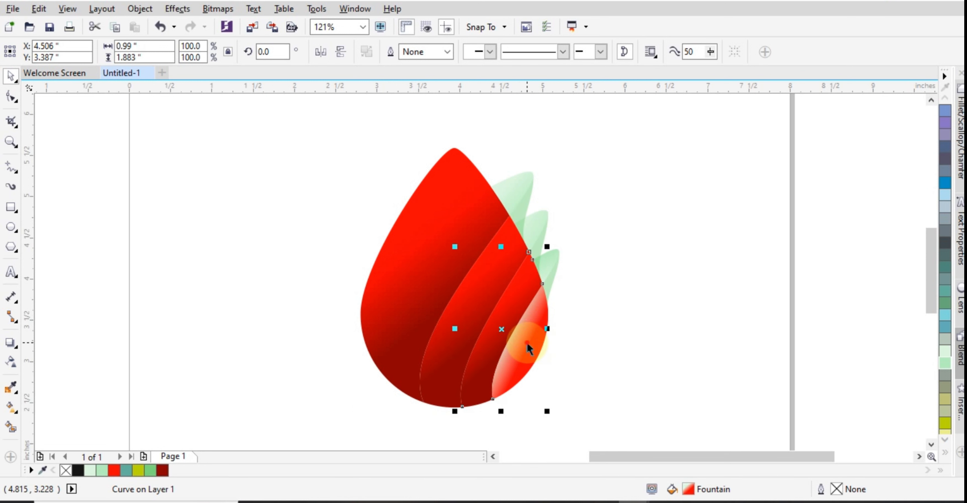
click(527, 342)
key(ctrl+r)
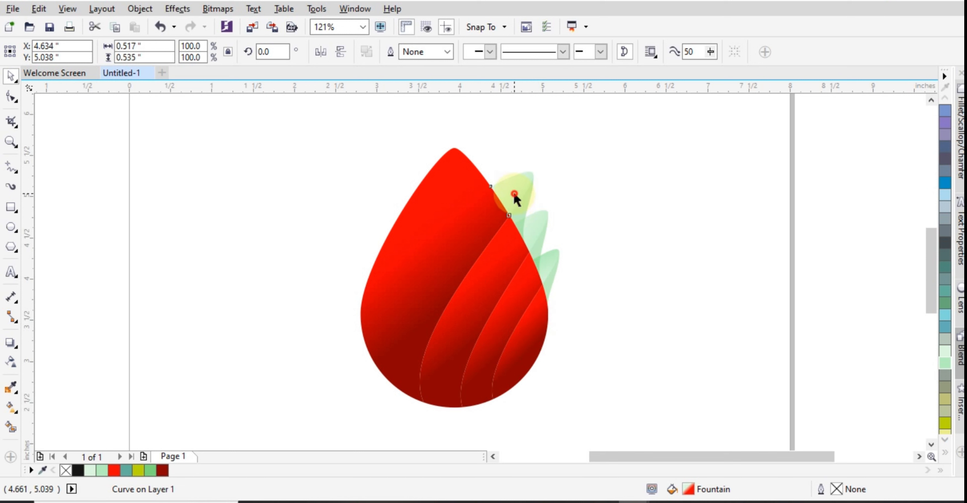
Apply the same red-to-dark-red fountain fill to the upper and middle leaf tips
click(506, 177)
key(ctrl+r)
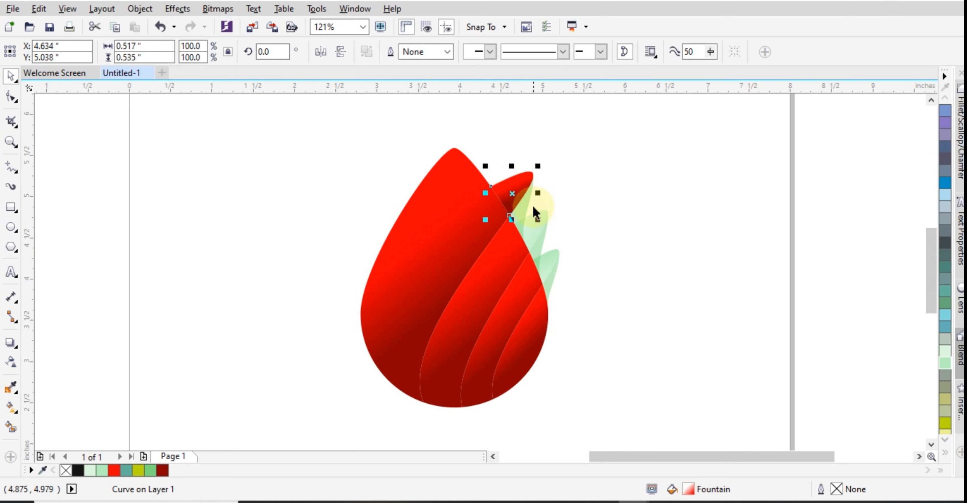
click(539, 207)
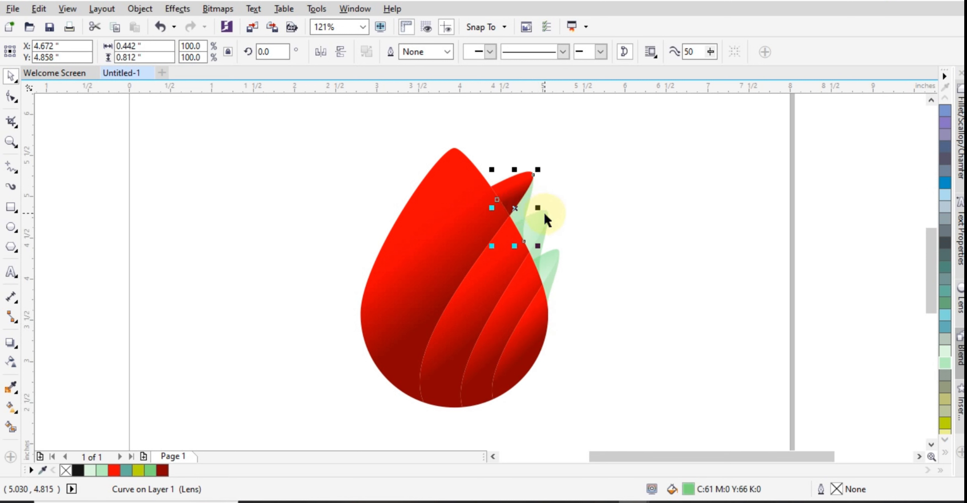
click(541, 220)
key(ctrl+r)
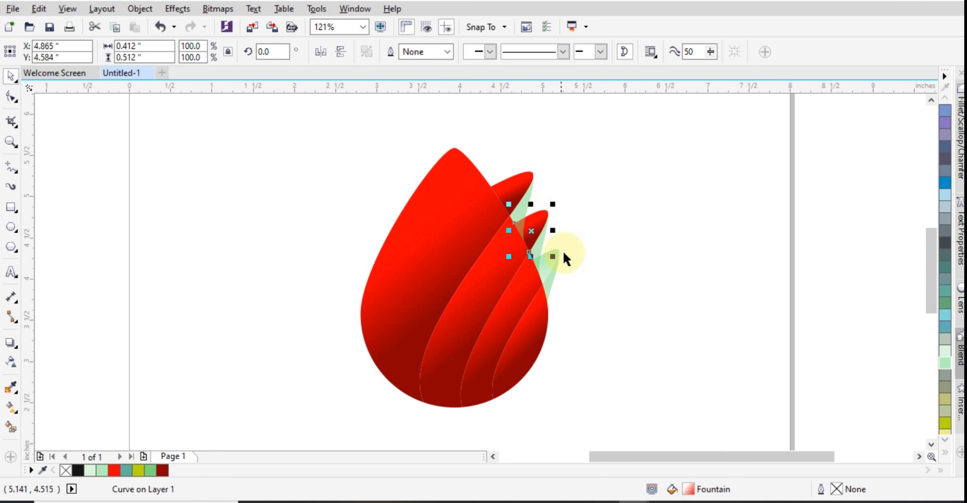
Apply the red fountain fill to the semi-transparent shape behind the lowest leaf tip
click(549, 264)
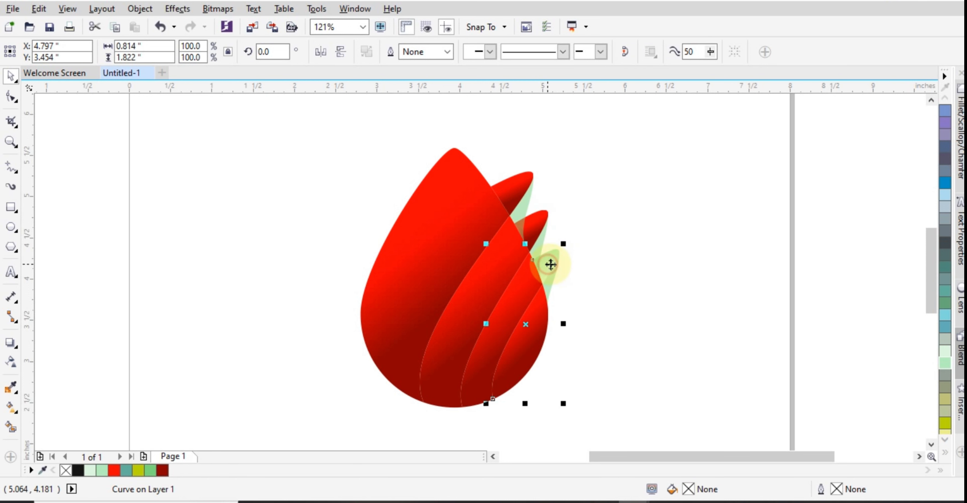
click(567, 257)
click(553, 257)
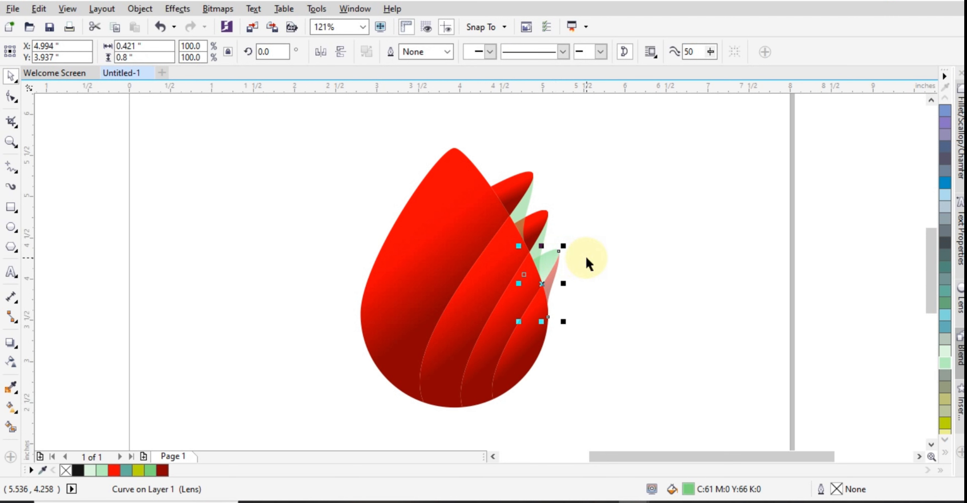
Select the lowest leaf tip itself and apply the red-to-dark-red fountain fill to it
scroll(586, 257, up, 3)
click(593, 253)
click(557, 250)
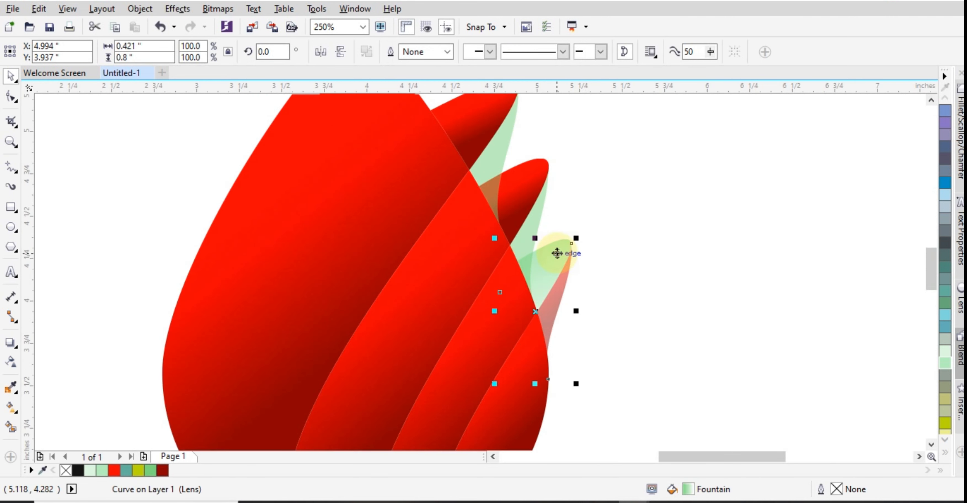
click(580, 256)
click(551, 246)
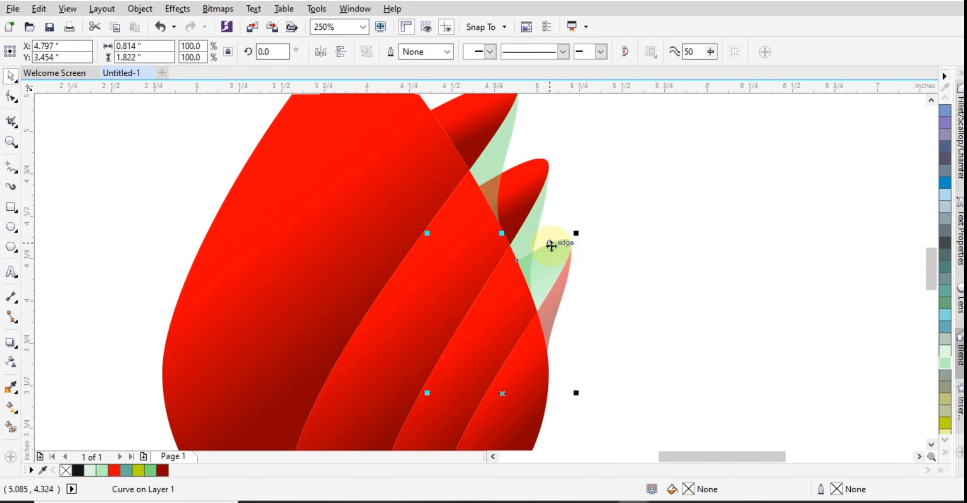
click(590, 244)
click(547, 264)
drag(604, 220, 495, 321)
key(ctrl+Page_Up)
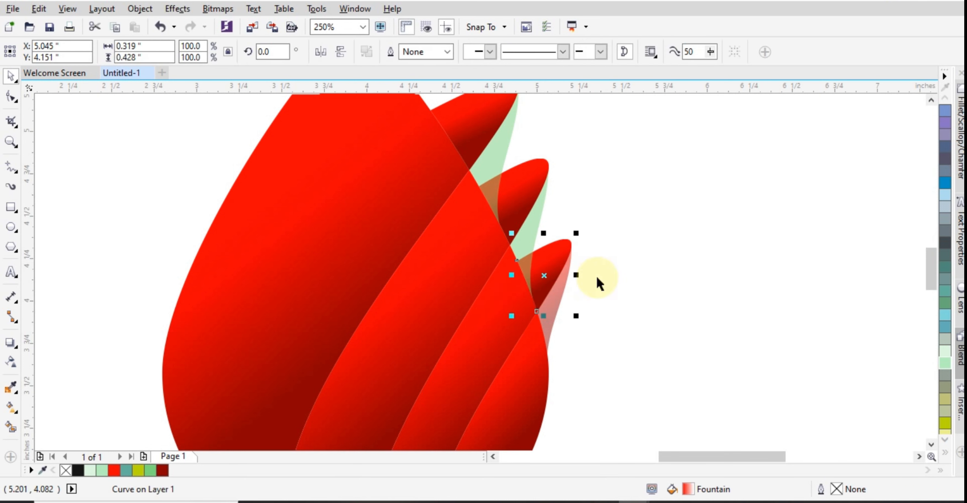
Apply the red fountain fill to the semi-transparent shapes behind the middle and upper leaf tips, and deselect everything
click(633, 258)
scroll(596, 279, down, 1)
scroll(584, 274, up, 1)
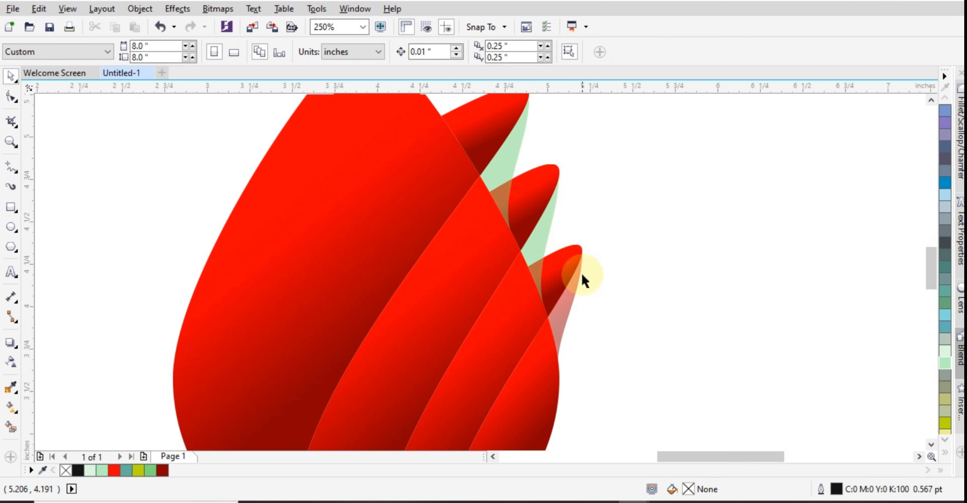
click(540, 236)
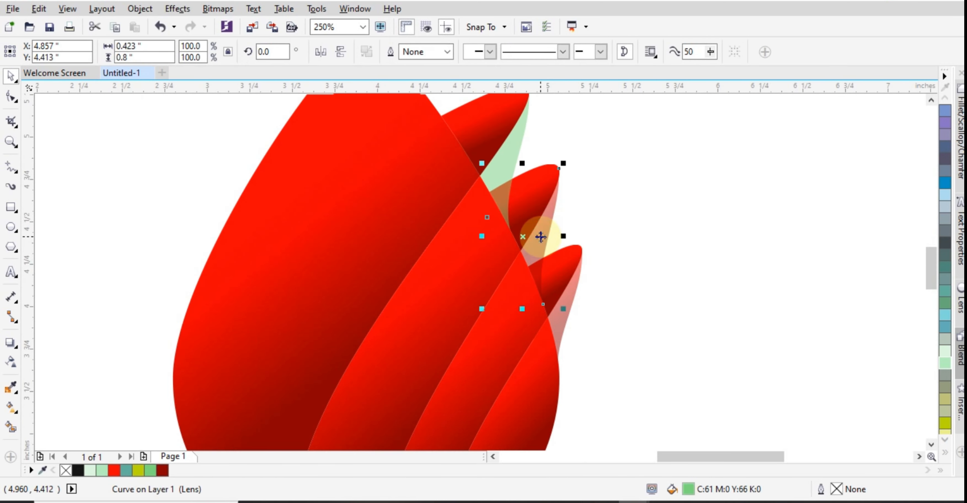
click(520, 160)
scroll(633, 198, down, 1)
click(639, 199)
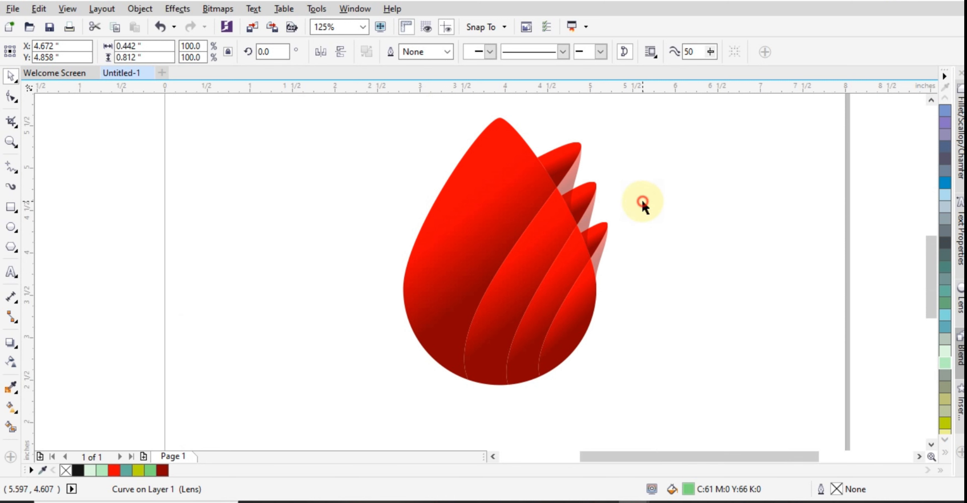
Frame the recoloured red leaf graphic closely and preview it in full screen
scroll(644, 214, down, 1)
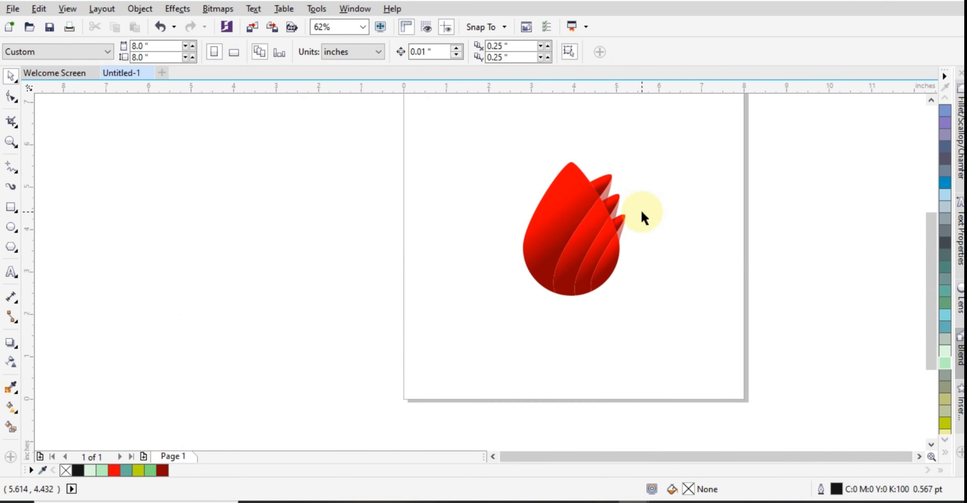
click(11, 142)
drag(493, 134, 655, 311)
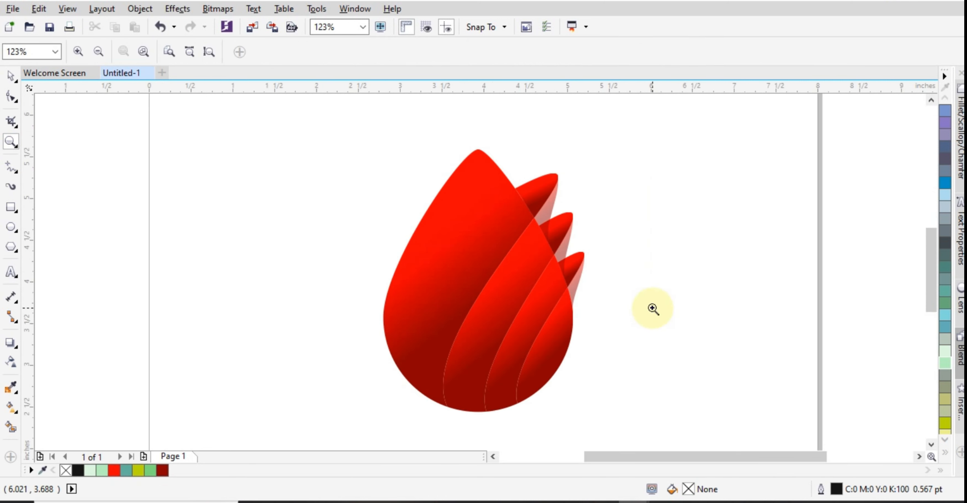
key(F9)
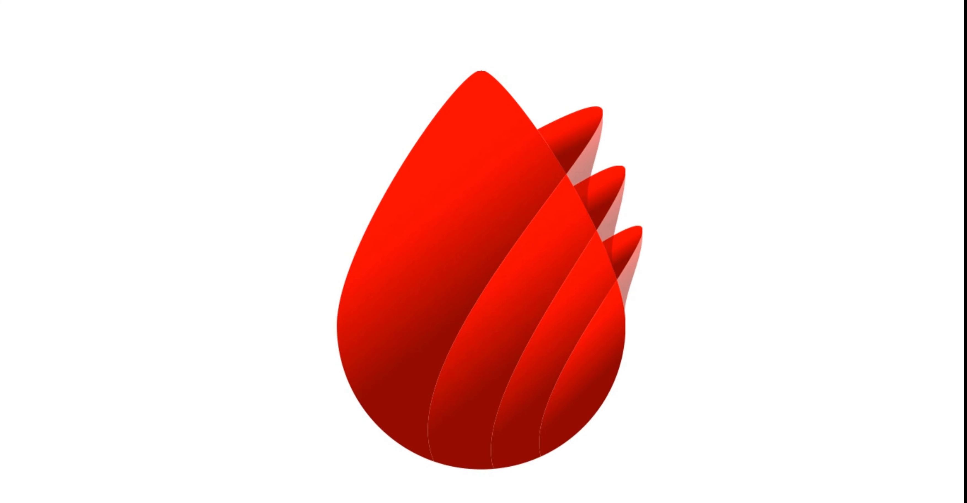